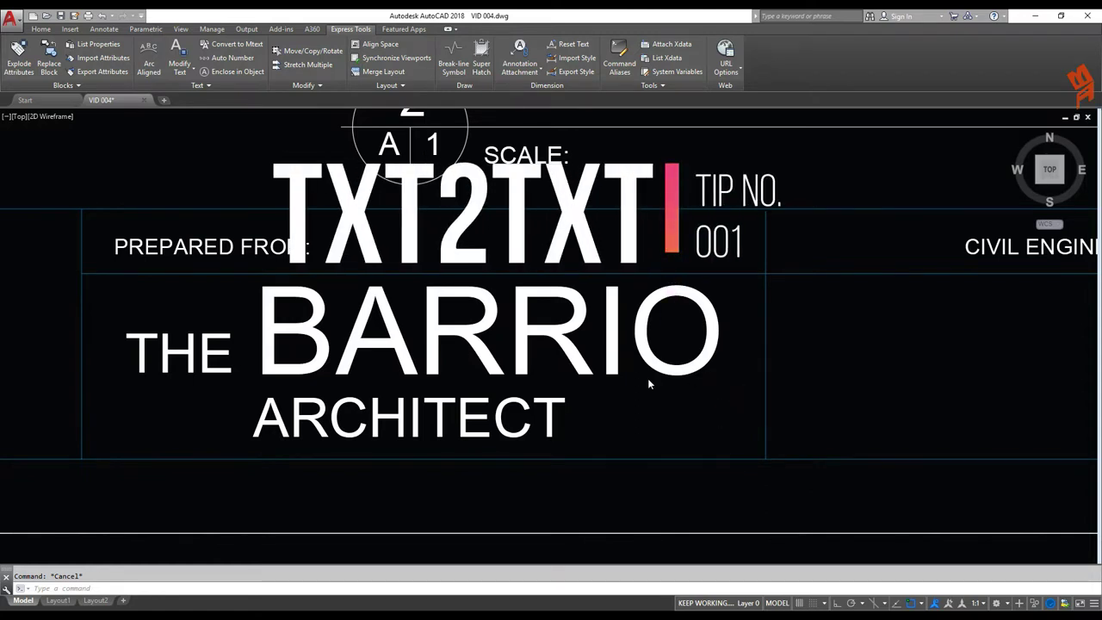
# Copy the PERSPECTIVE title text to a spot directly above the original drawing title.
pyautogui.scroll(-5, 649, 384)
pyautogui.scroll(6, 761, 301)
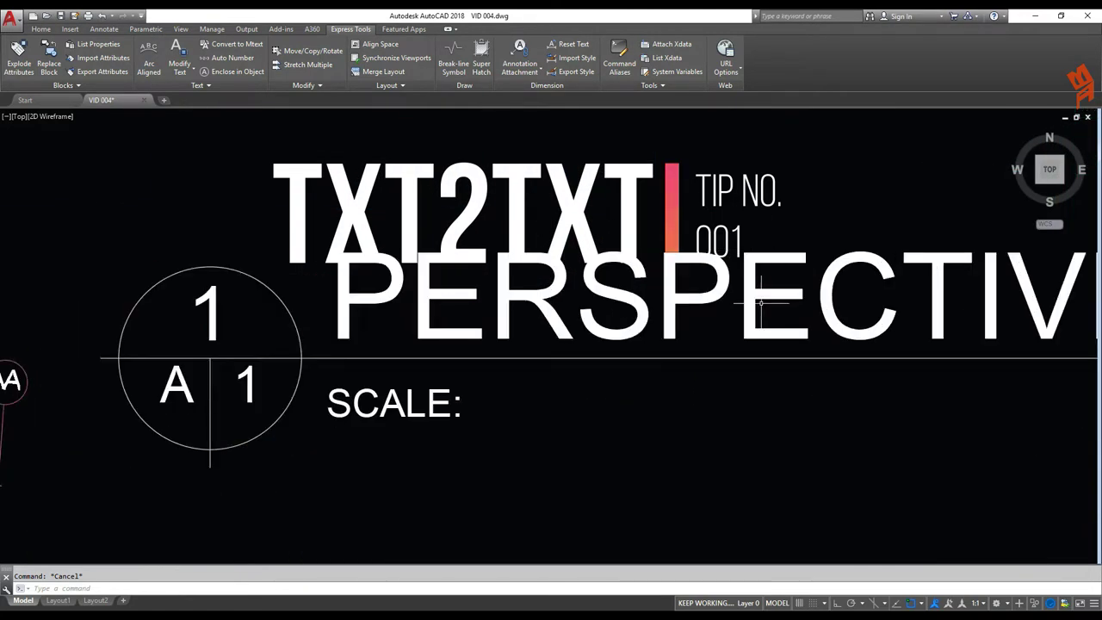
pyautogui.scroll(-3, 732, 310)
pyautogui.scroll(3, 659, 315)
pyautogui.scroll(-4, 641, 325)
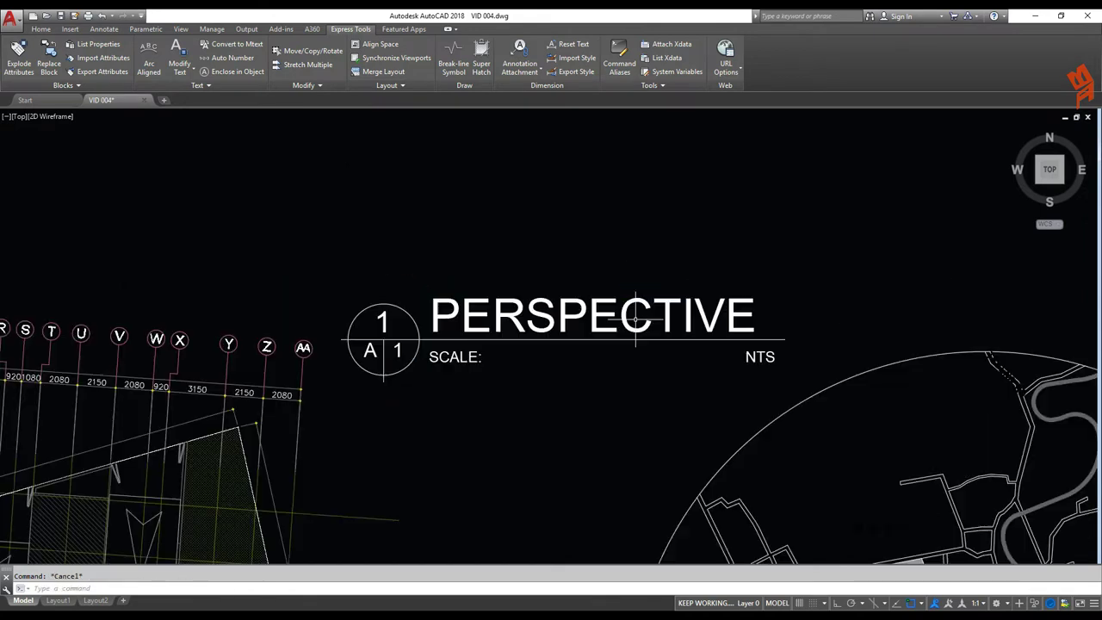
pyautogui.moveTo(635, 319); pyautogui.dragTo(623, 369, button='middle')
pyautogui.click(623, 369)
pyautogui.click(599, 348)
pyautogui.write('co')
pyautogui.press('space')
pyautogui.click(666, 371)
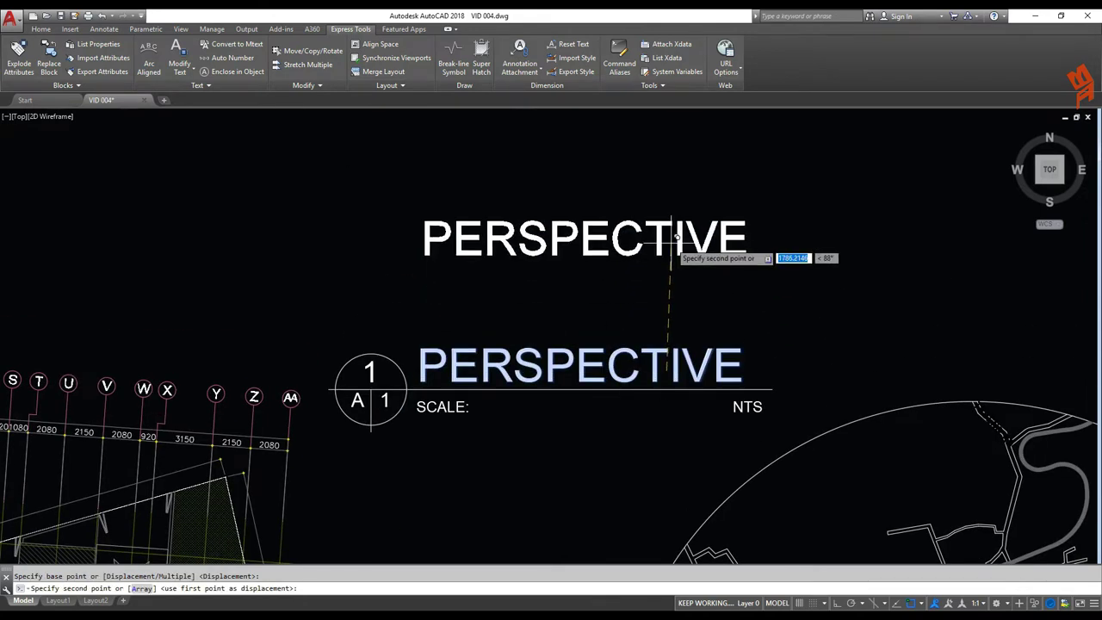
pyautogui.click(668, 241)
pyautogui.press('Escape')
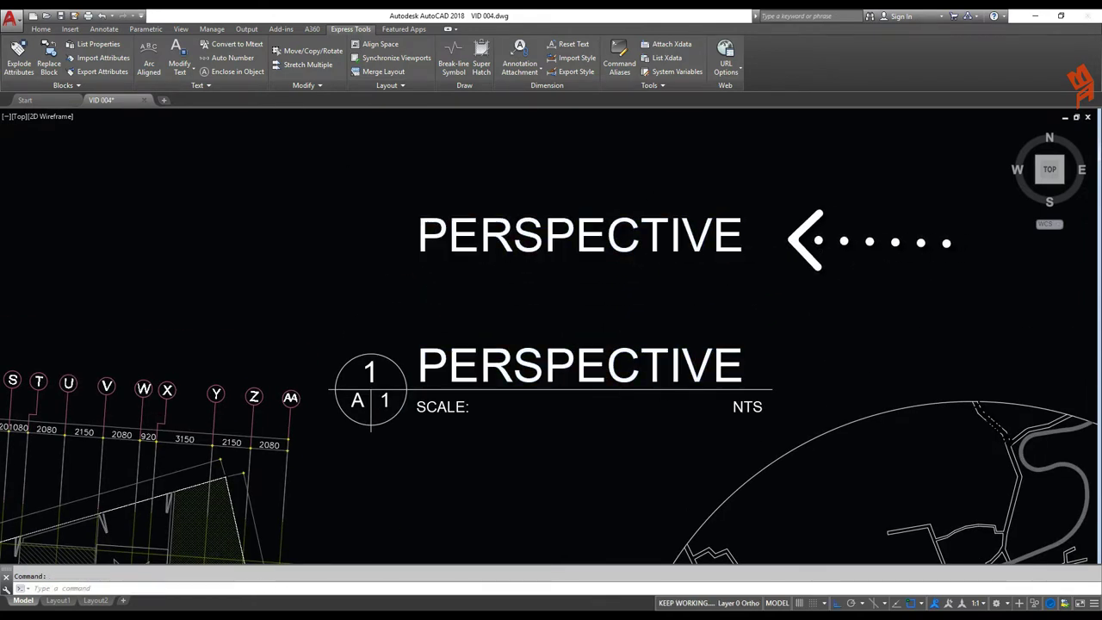
# Change the copied title text above the drawing title to ARCHITECT AT BARRIO.
pyautogui.doubleClick(658, 229)
pyautogui.write('EMA')
pyautogui.press('BackSpace')
pyautogui.press('BackSpace')
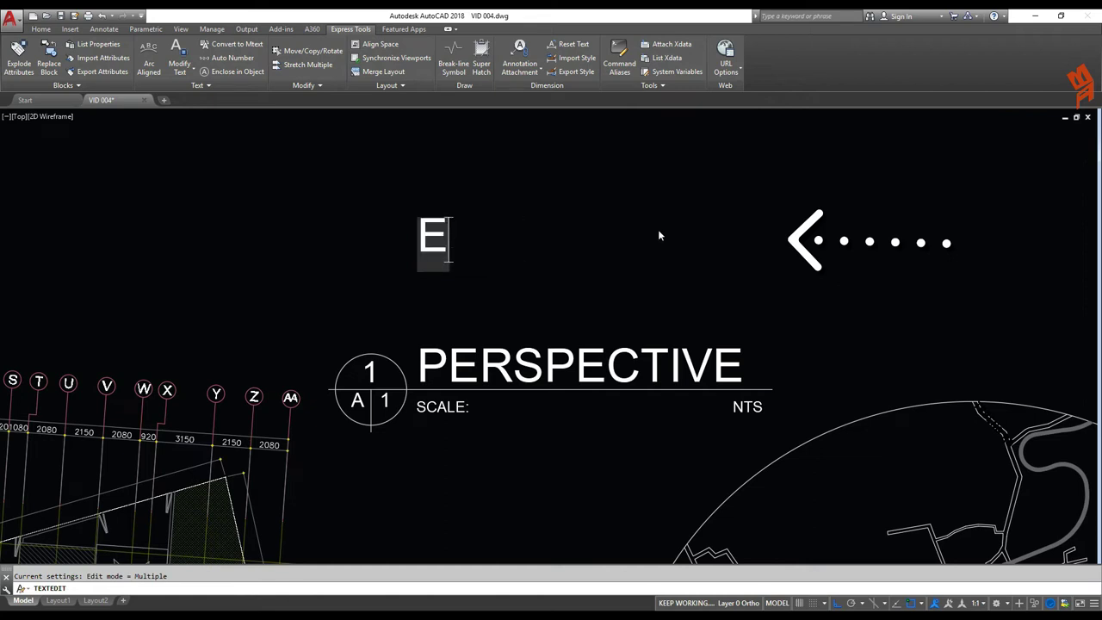
pyautogui.write('ARCHITEC')
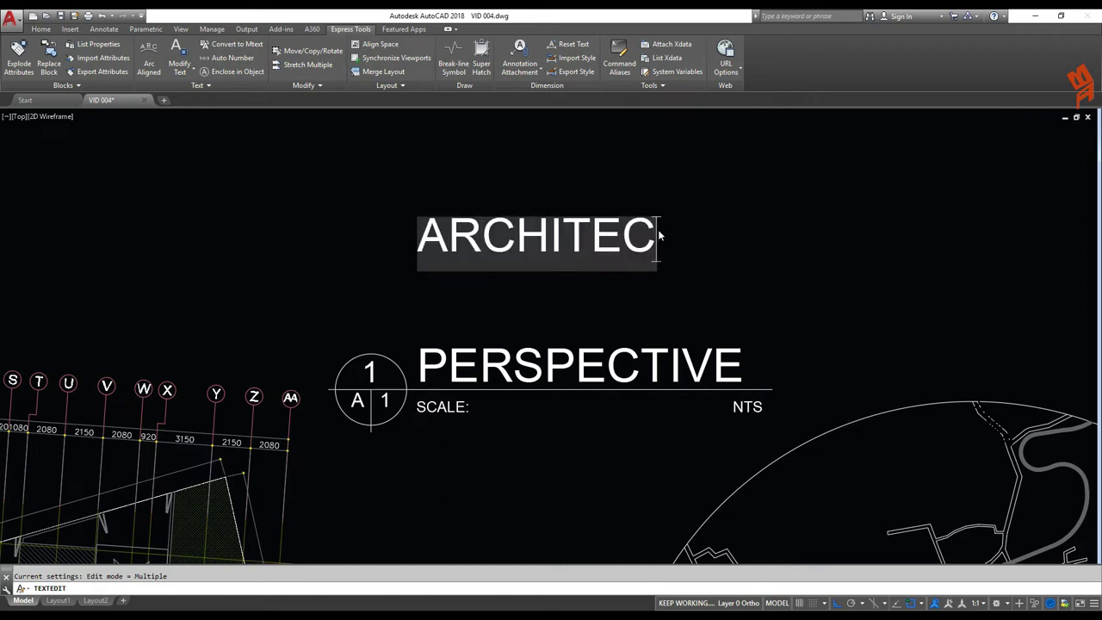
pyautogui.write('T AT BARRIO')
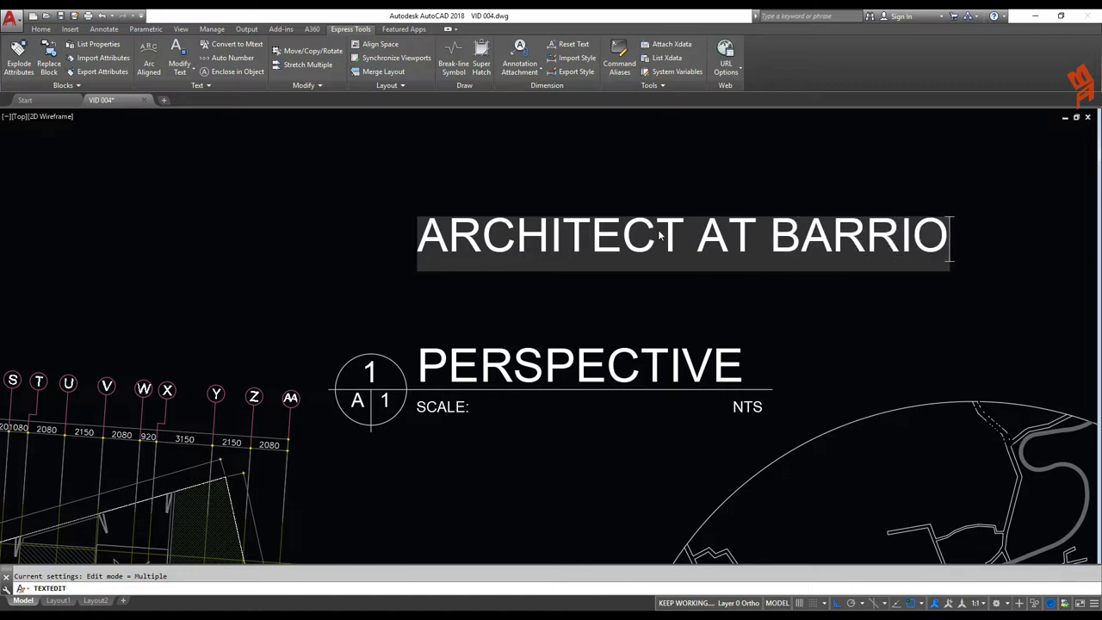
pyautogui.click(732, 286)
pyautogui.press('Escape')
pyautogui.moveTo(710, 251); pyautogui.dragTo(708, 290, button='middle')
pyautogui.press('Escape')
pyautogui.moveTo(686, 234)
pyautogui.mouseDown(button='middle')
pyautogui.moveTo(667, 184)
pyautogui.moveTo(670, 344)
pyautogui.mouseUp(button='middle')
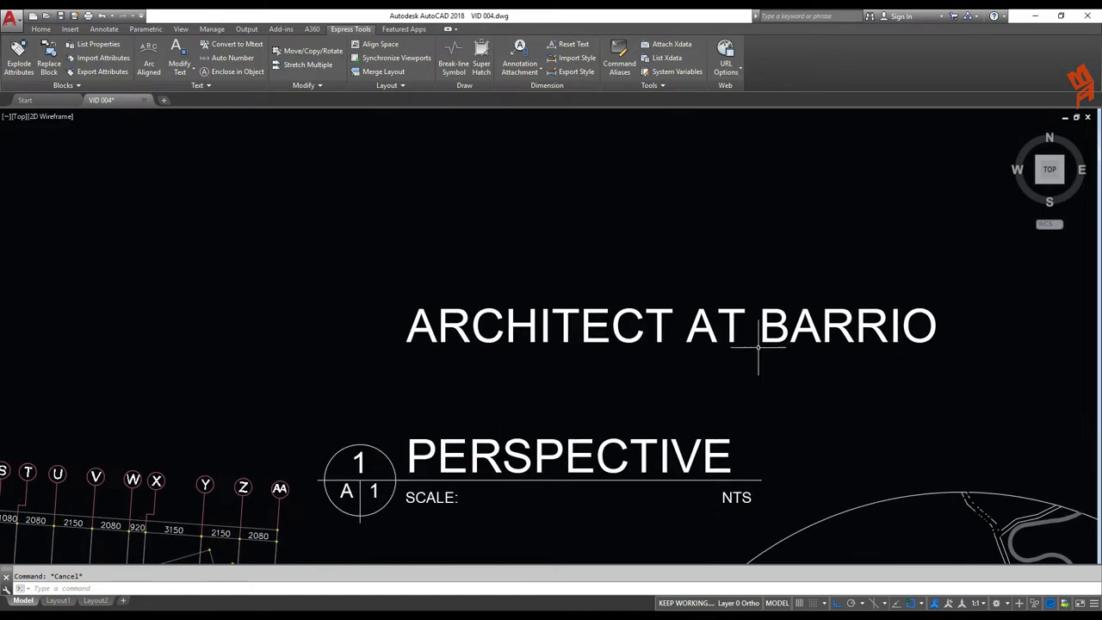
# Create a multiline text reading ARC just above the ARCHITECT AT BARRIO text.
pyautogui.write('MT')
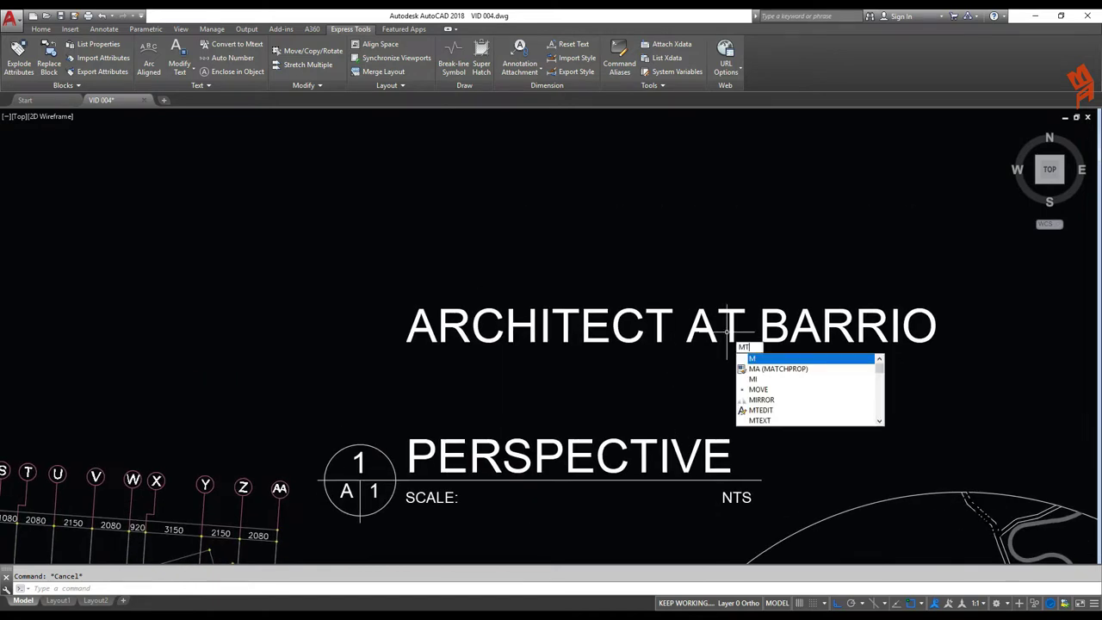
pyautogui.click(772, 367)
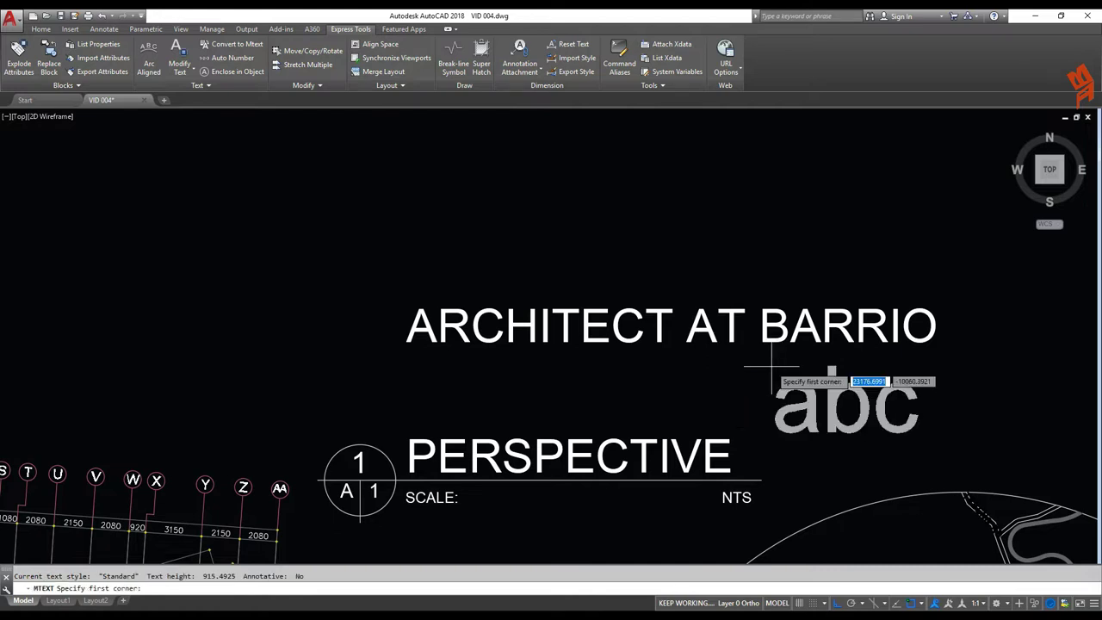
pyautogui.click(442, 205)
pyautogui.click(547, 228)
pyautogui.click(622, 308)
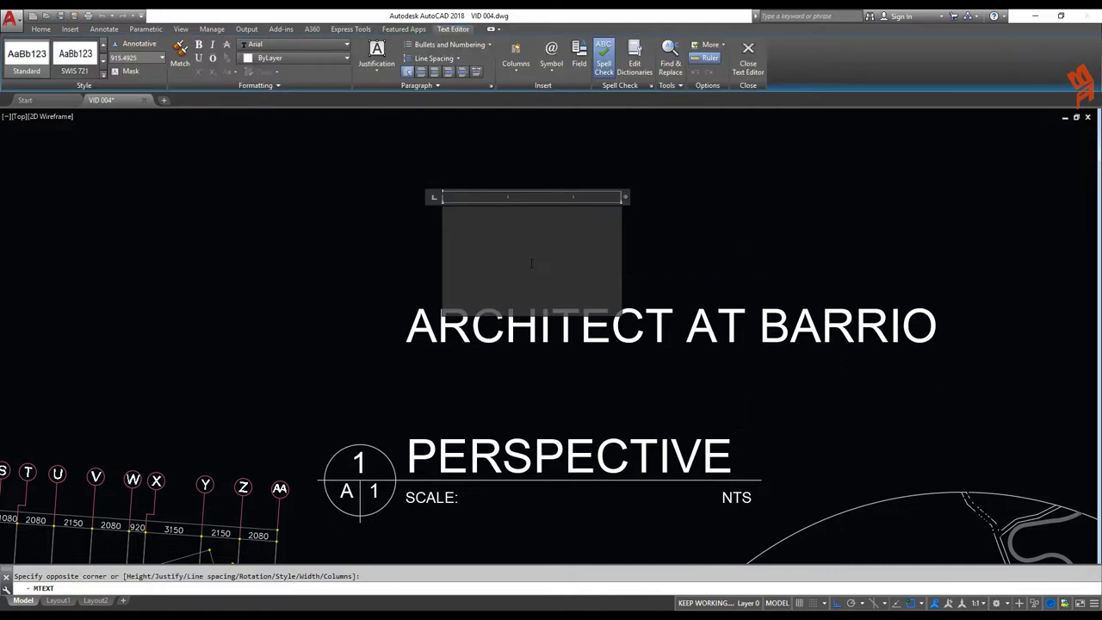
pyautogui.write('ARC')
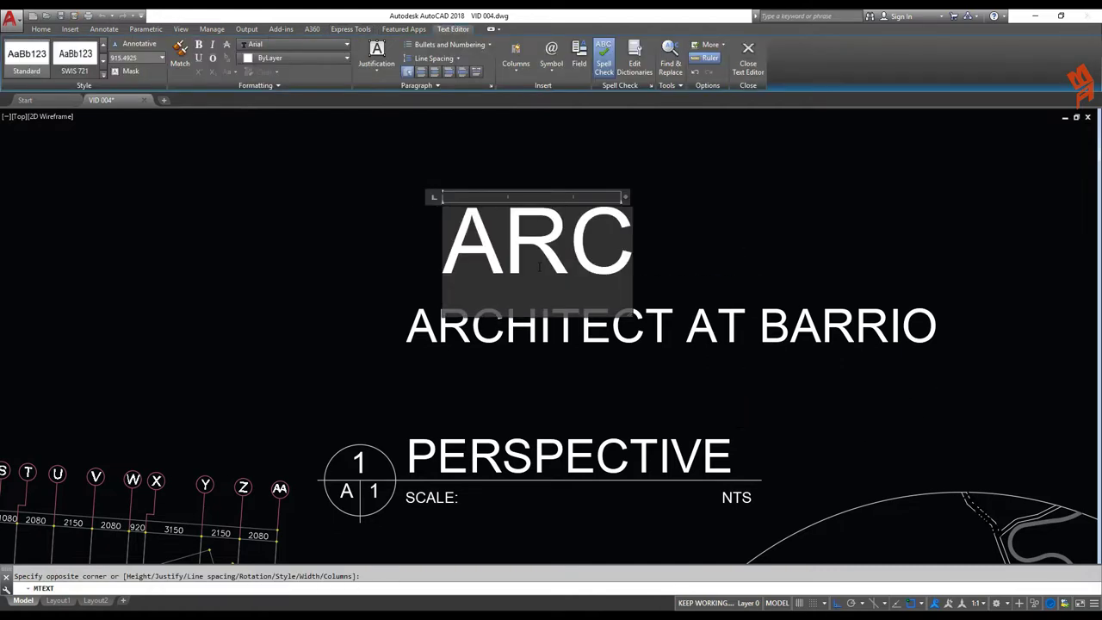
pyautogui.click(668, 257)
pyautogui.press('Escape')
# Delete the ARC multiline text.
pyautogui.click(686, 283)
pyautogui.click(595, 223)
pyautogui.press('Delete')
pyautogui.click(763, 356)
pyautogui.press('Escape')
# Convert the ARCHITECT AT BARRIO single-line text to multiline text with the TXT2MTXT command.
pyautogui.scroll(4, 658, 340)
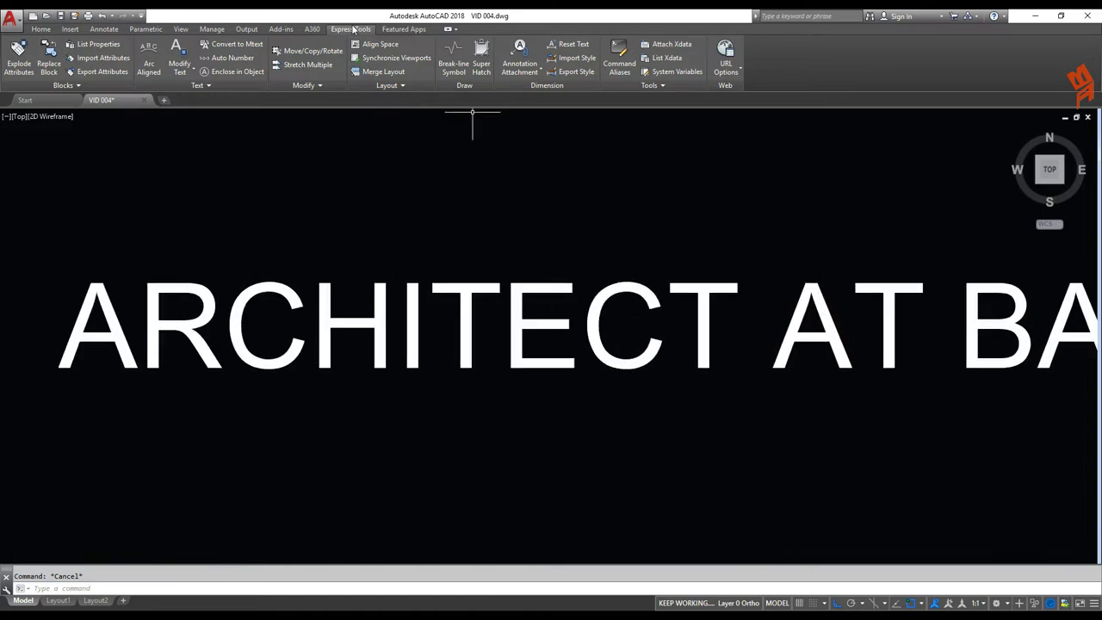
pyautogui.scroll(-3, 450, 170)
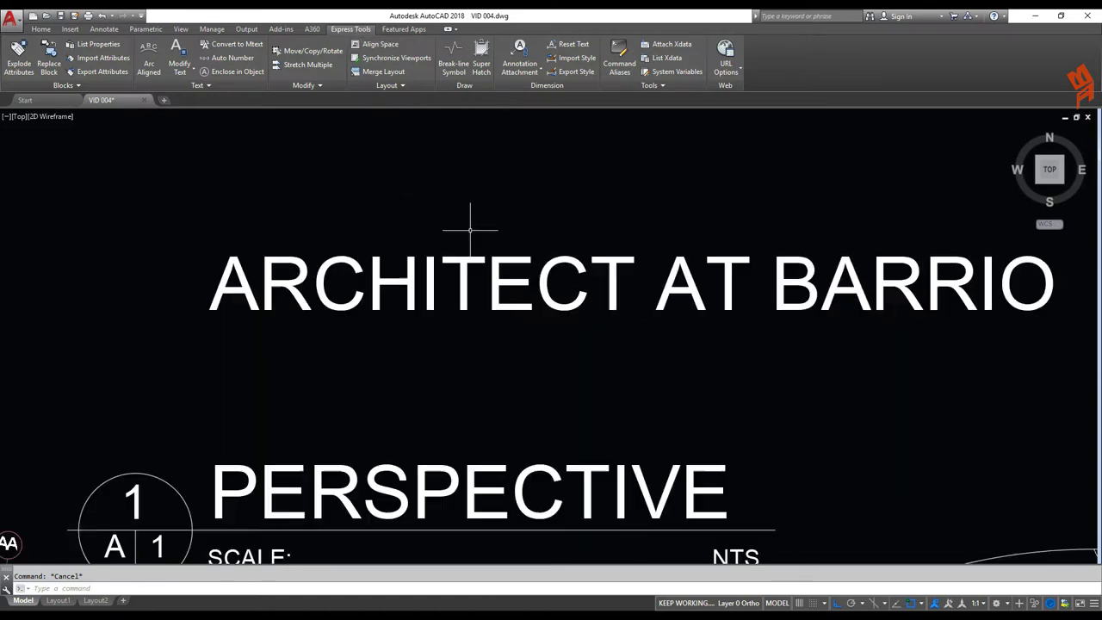
pyautogui.click(505, 219)
pyautogui.press('Escape')
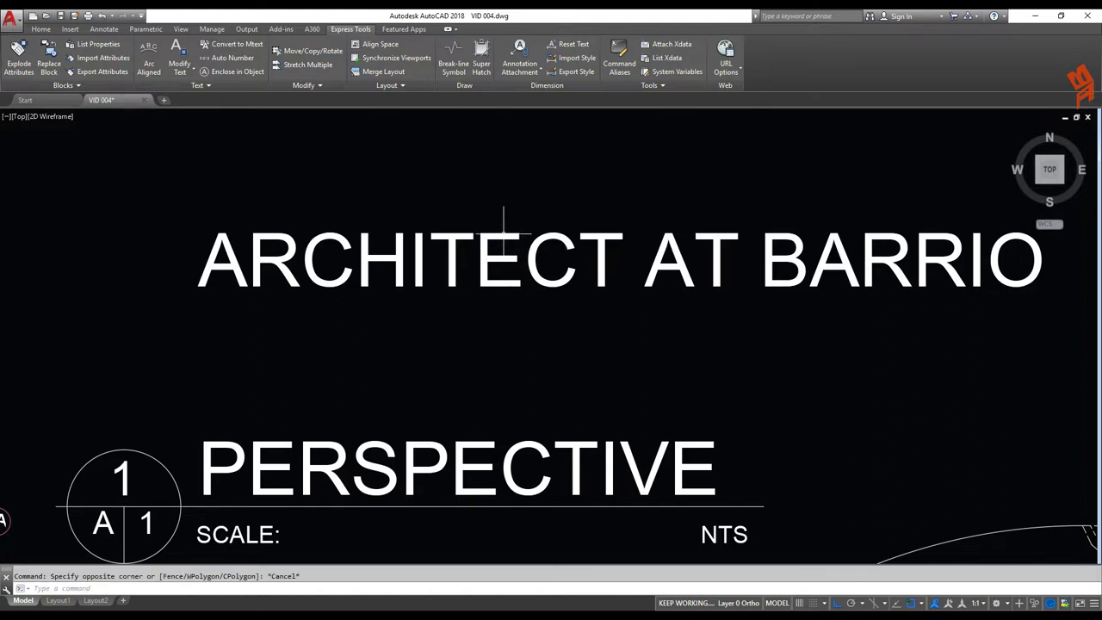
pyautogui.click(483, 239)
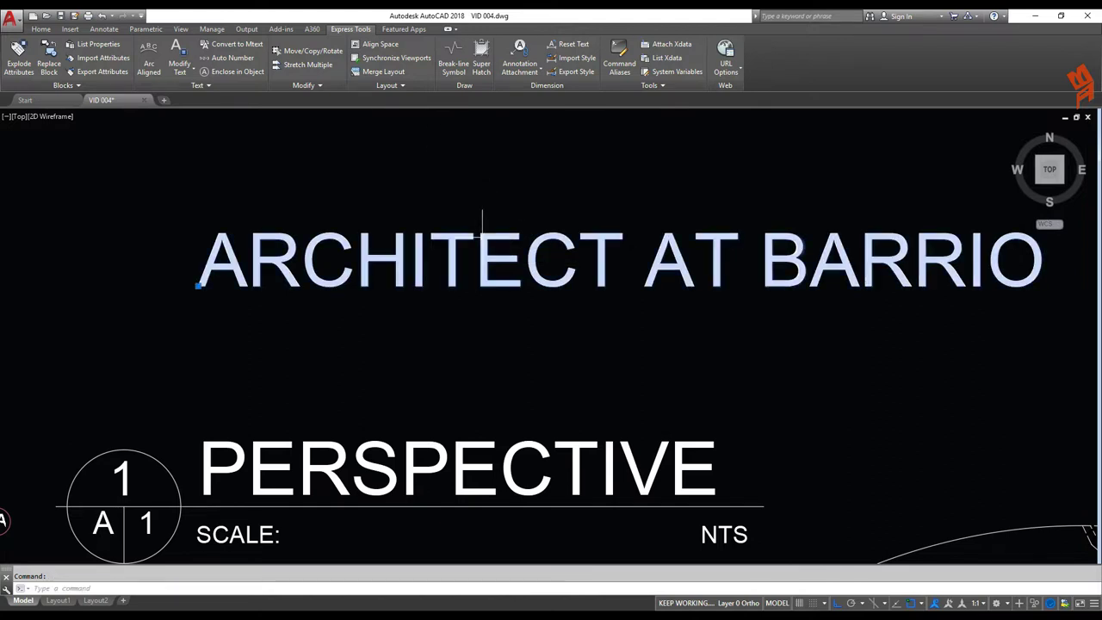
pyautogui.click(486, 225)
pyautogui.press('Escape')
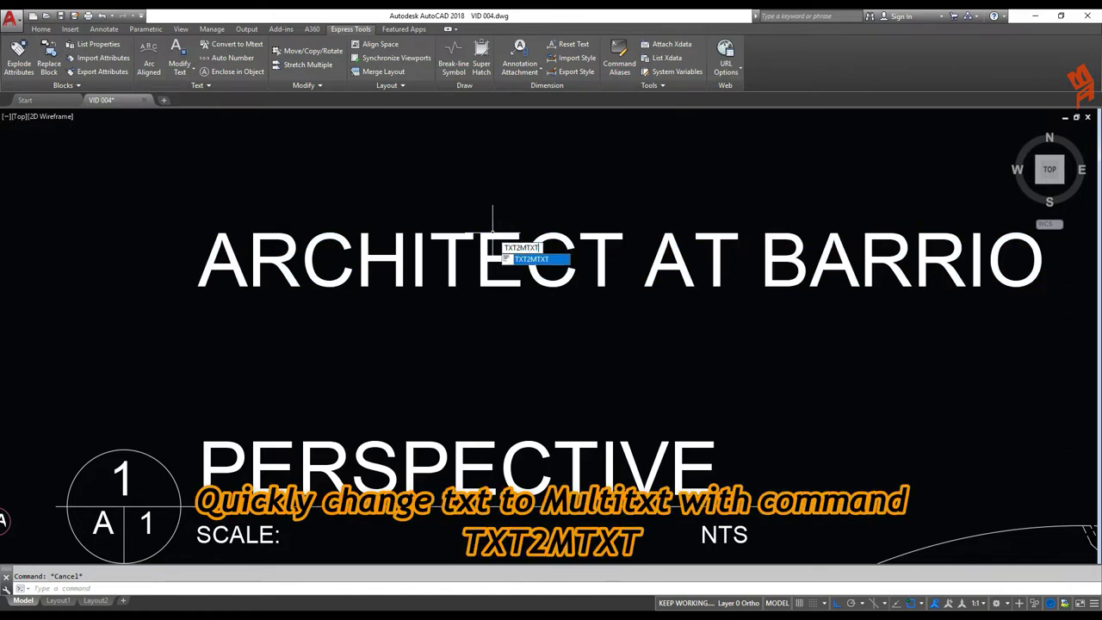
pyautogui.press('Return')
pyautogui.click(494, 233)
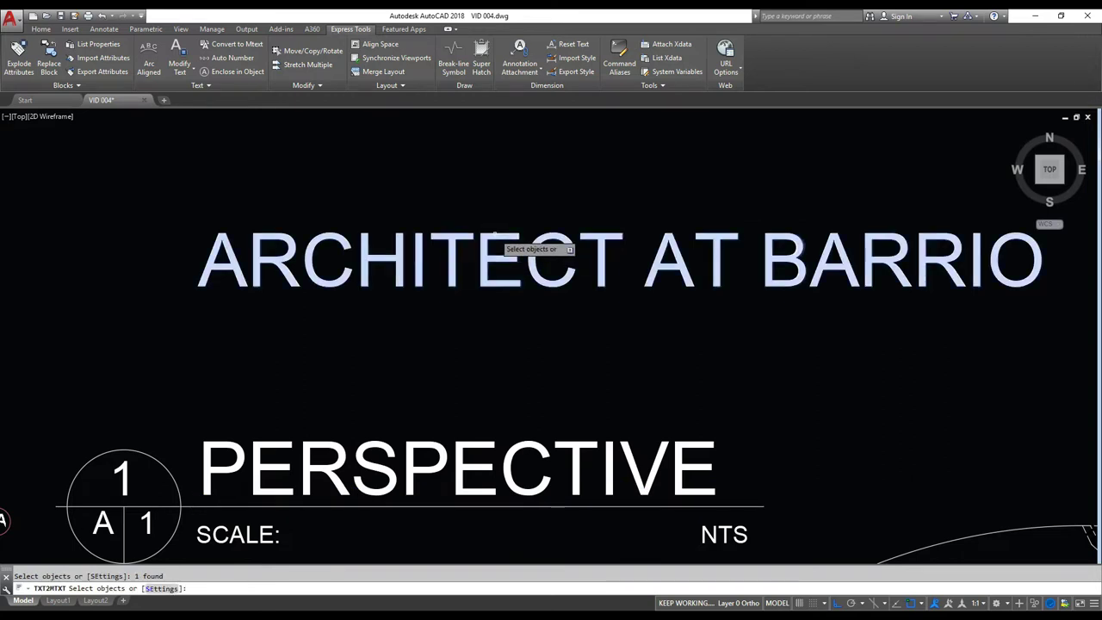
pyautogui.press('Return')
pyautogui.press('Escape')
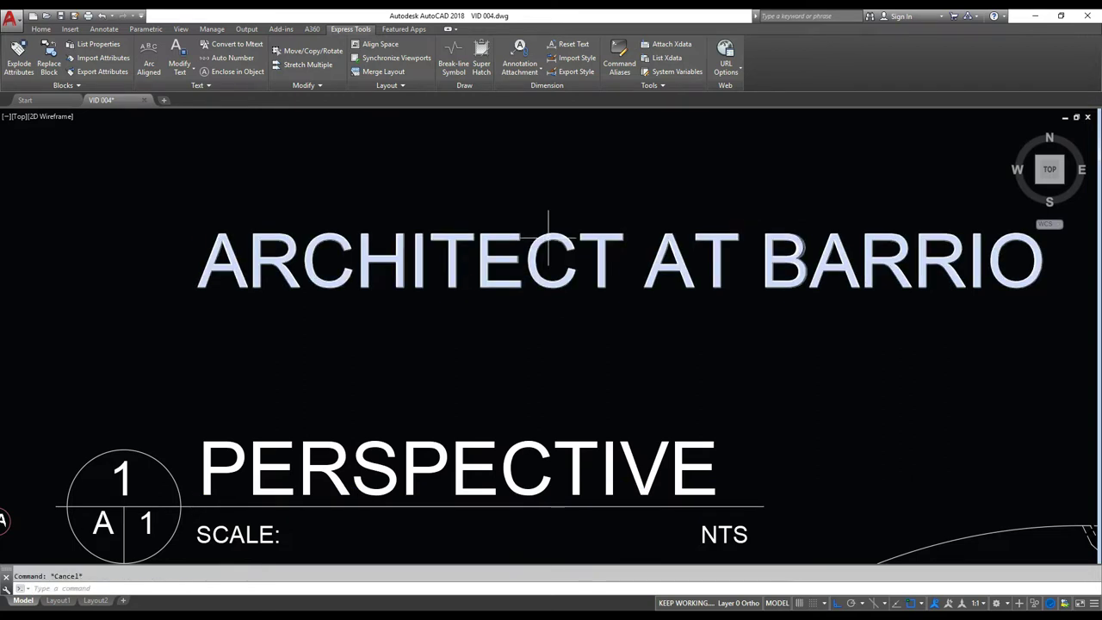
# Break the converted multiline text into two lines before AT, and delete the two-line text.
pyautogui.doubleClick(709, 290)
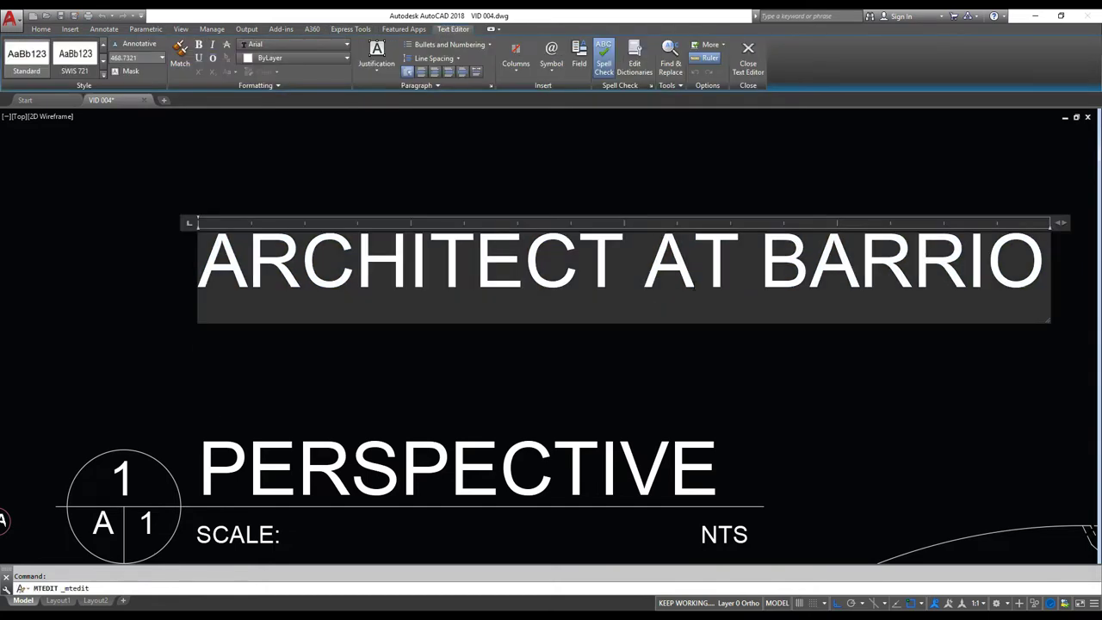
pyautogui.press('Return')
pyautogui.click(498, 164)
pyautogui.moveTo(494, 195); pyautogui.dragTo(567, 215, button='middle')
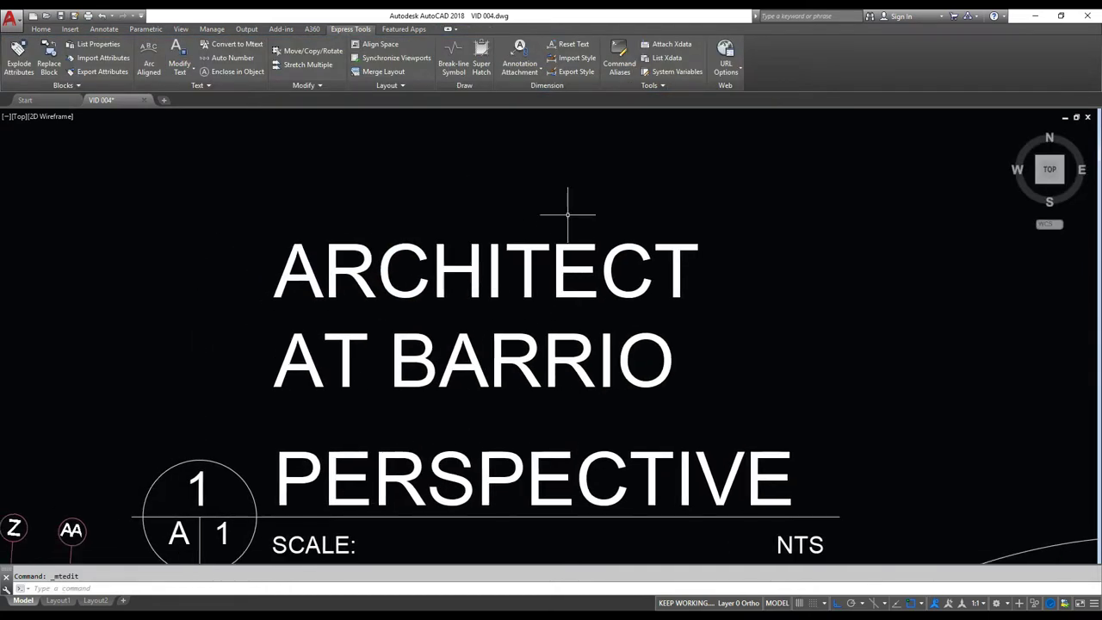
pyautogui.click(668, 284)
pyautogui.press('Delete')
# Examine how the red floor hatch overlaps the bed and the BEDROOM label in the floor plan.
pyautogui.moveTo(545, 265); pyautogui.dragTo(545, 255, button='middle')
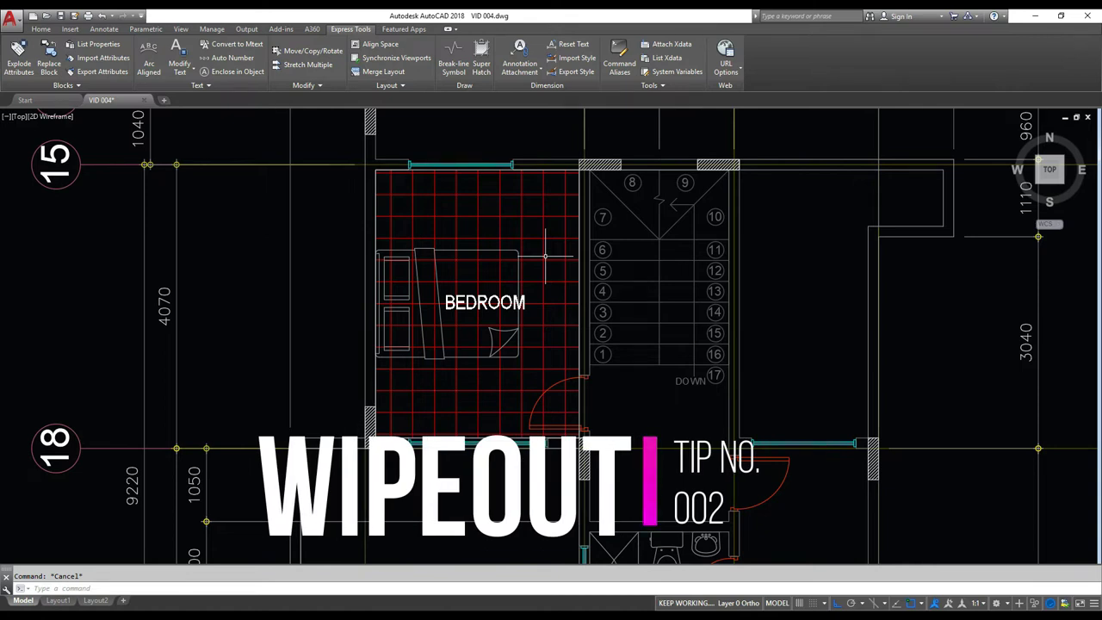
pyautogui.scroll(4, 500, 234)
pyautogui.moveTo(495, 238)
pyautogui.mouseDown(button='middle')
pyautogui.moveTo(521, 172)
pyautogui.moveTo(505, 291)
pyautogui.moveTo(514, 231)
pyautogui.mouseUp(button='middle')
pyautogui.scroll(-4, 515, 191)
pyautogui.scroll(4, 514, 272)
pyautogui.scroll(-4, 504, 222)
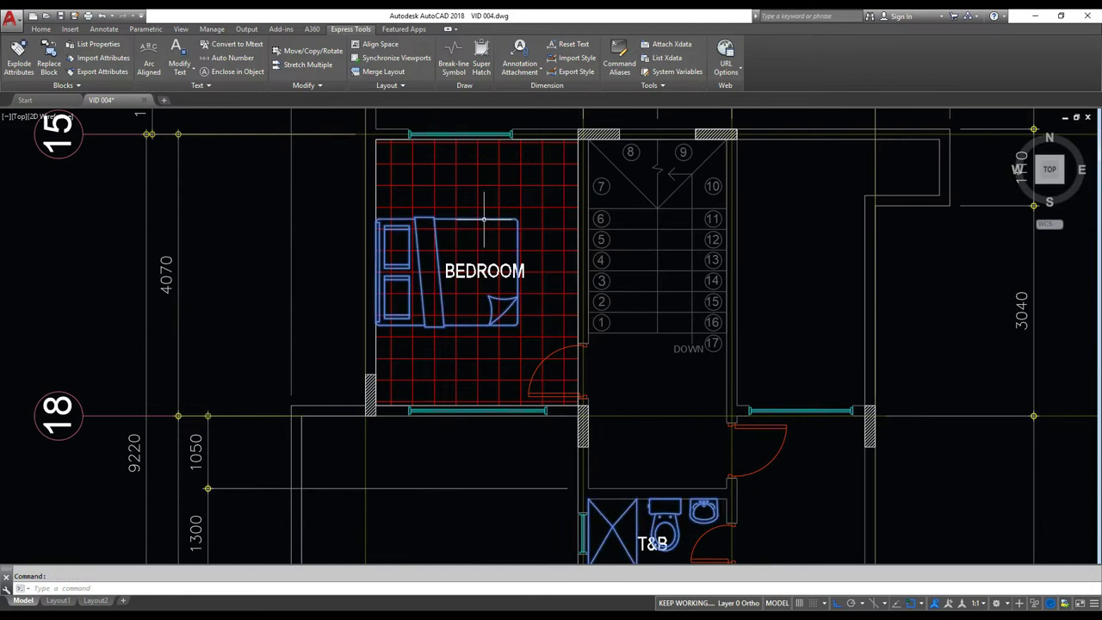
pyautogui.click(503, 201)
pyautogui.press('Escape')
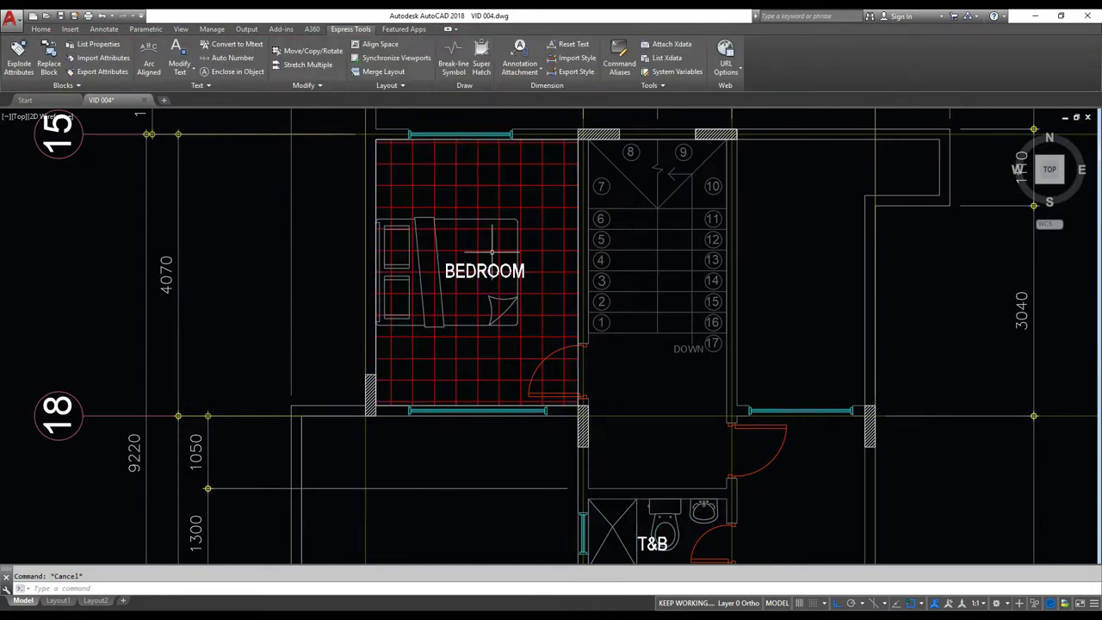
pyautogui.scroll(2, 456, 213)
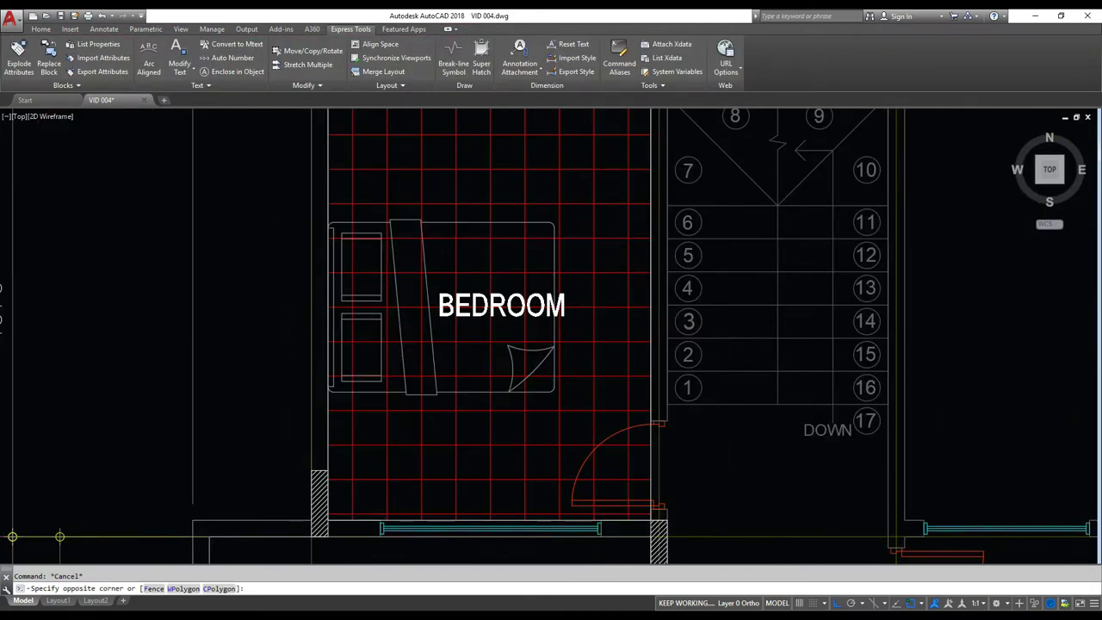
pyautogui.press('Escape')
pyautogui.scroll(3, 438, 237)
pyautogui.scroll(-3, 453, 222)
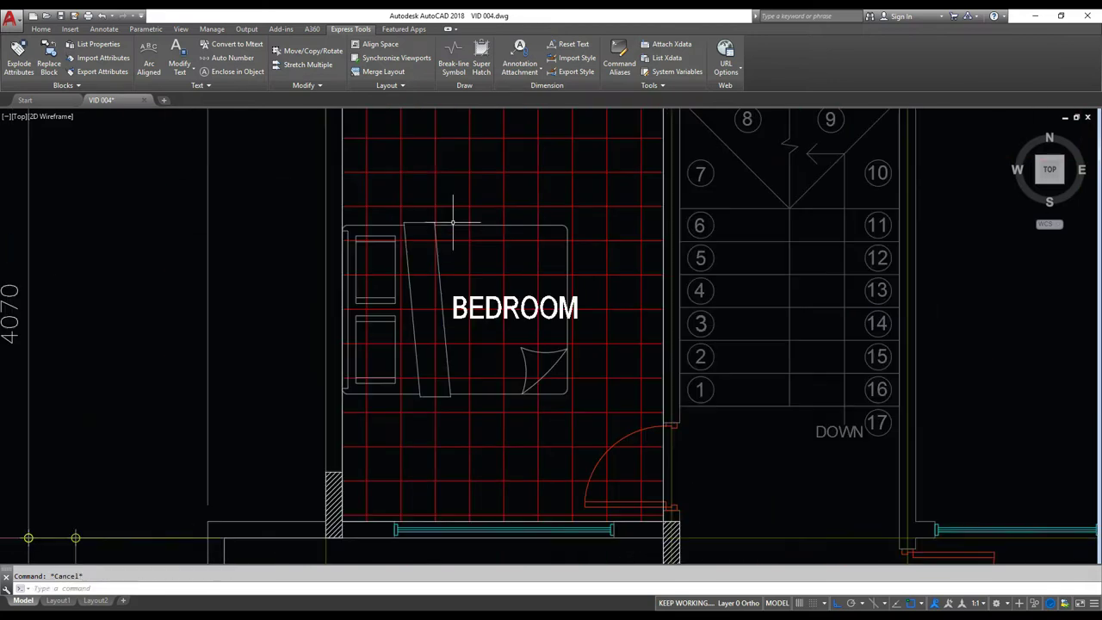
# Draw a rectangle around the bed between its opposite corners in the bedroom.
pyautogui.scroll(2, 450, 226)
pyautogui.moveTo(480, 250); pyautogui.dragTo(467, 205, button='middle')
pyautogui.write('RE')
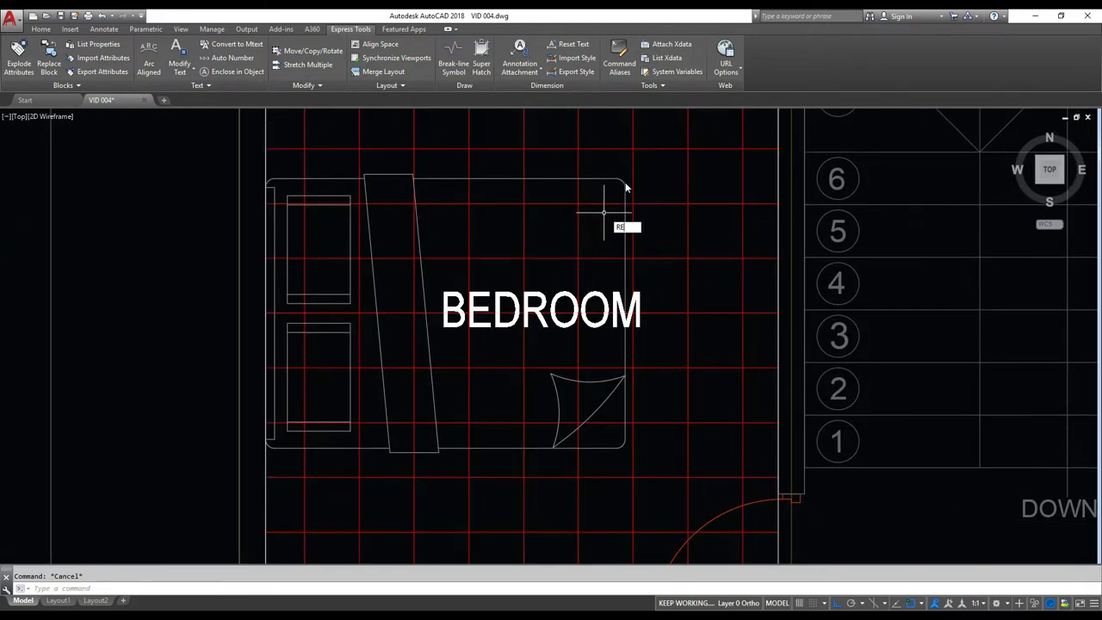
pyautogui.write('C')
pyautogui.press('Return')
pyautogui.click(624, 187)
pyautogui.click(272, 446)
pyautogui.press('Escape')
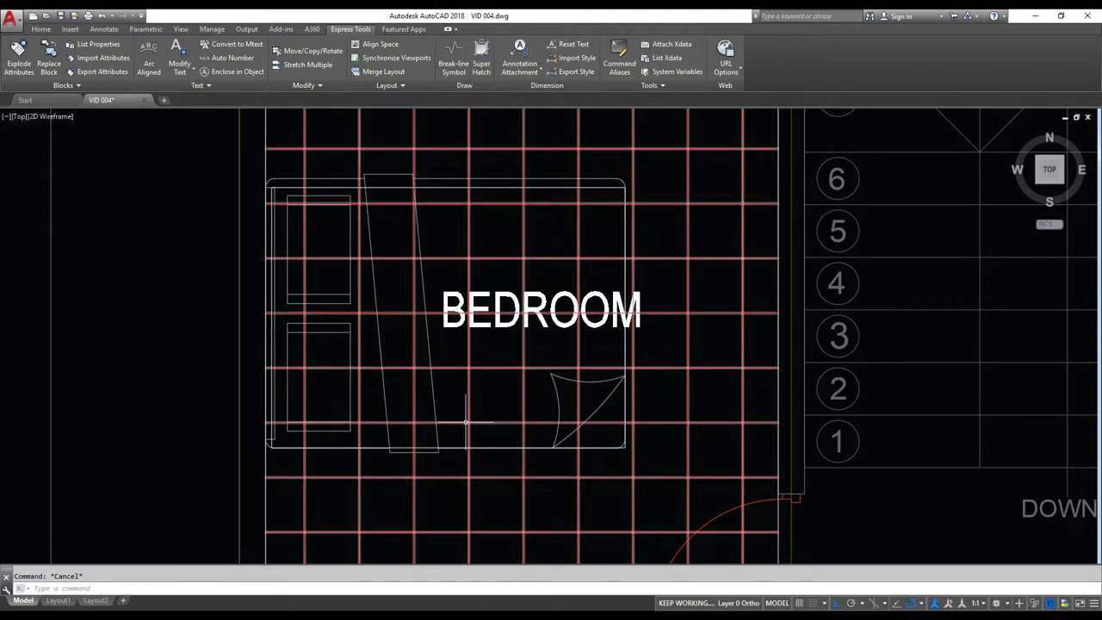
# Try to trim the red floor hatch using the rectangle around the bed as the cutting edge.
pyautogui.write('TR')
pyautogui.press('Return')
pyautogui.click(477, 448)
pyautogui.press('Return')
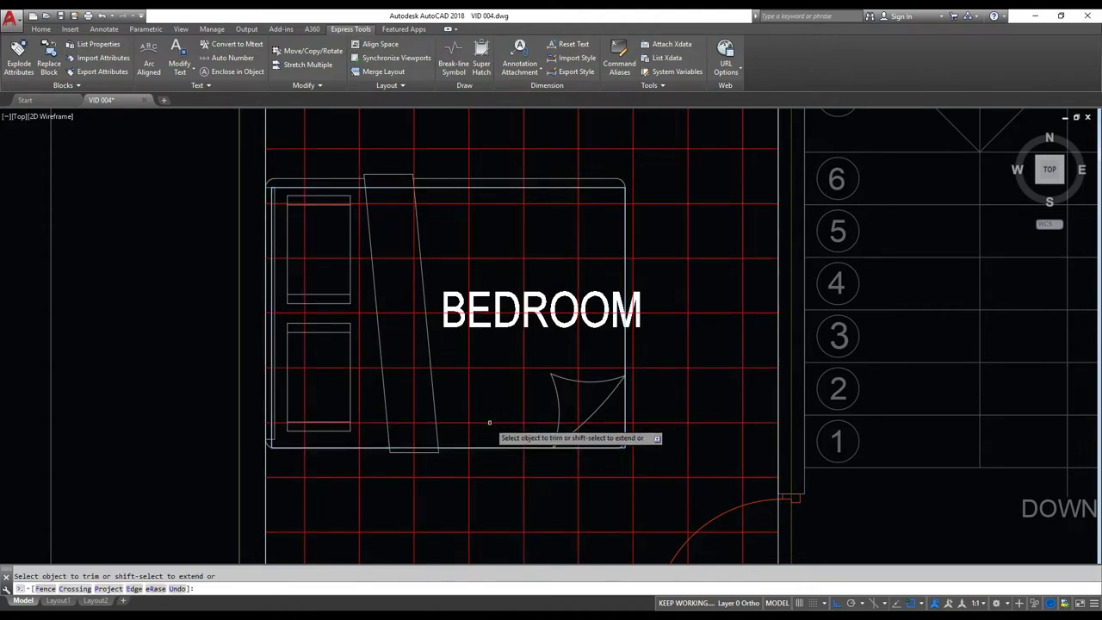
pyautogui.press('Escape')
# Erase the rectangle drawn around the bed.
pyautogui.scroll(-2, 645, 362)
pyautogui.click(616, 243)
pyautogui.click(613, 246)
pyautogui.write('e')
pyautogui.press('space')
pyautogui.press('Escape')
# Draw a closed irregular eight-point wipeout over the floor hatch between the bed and the bedroom window.
pyautogui.moveTo(532, 290)
pyautogui.mouseDown(button='middle')
pyautogui.moveTo(536, 301)
pyautogui.moveTo(506, 227)
pyautogui.moveTo(525, 324)
pyautogui.mouseUp(button='middle')
pyautogui.moveTo(527, 241); pyautogui.dragTo(514, 310, button='middle')
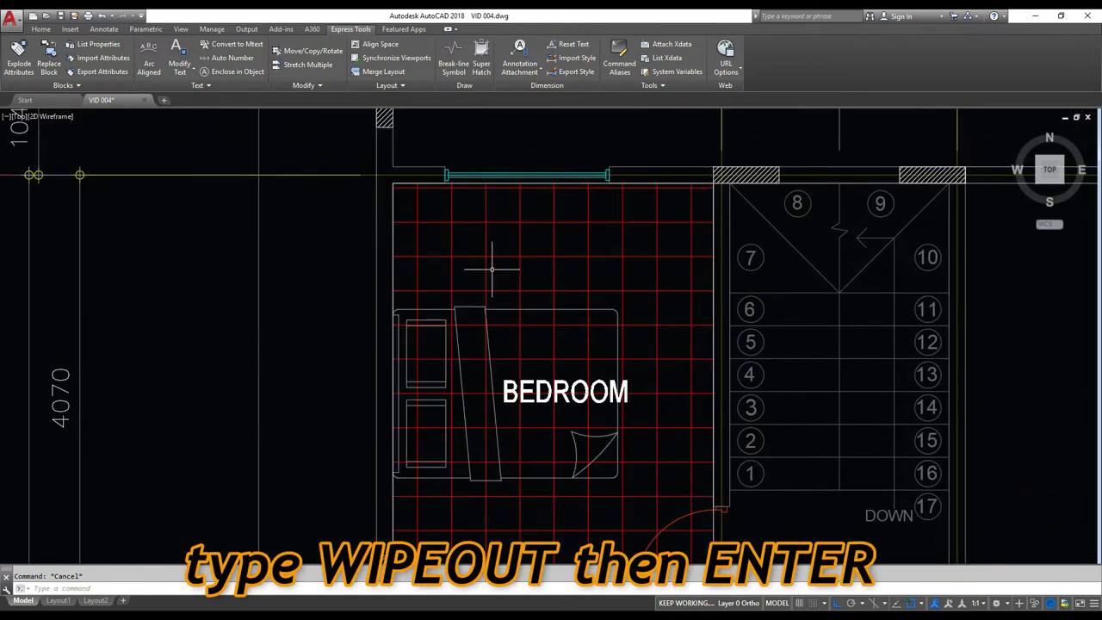
pyautogui.write('WIPEOUT')
pyautogui.press('Return')
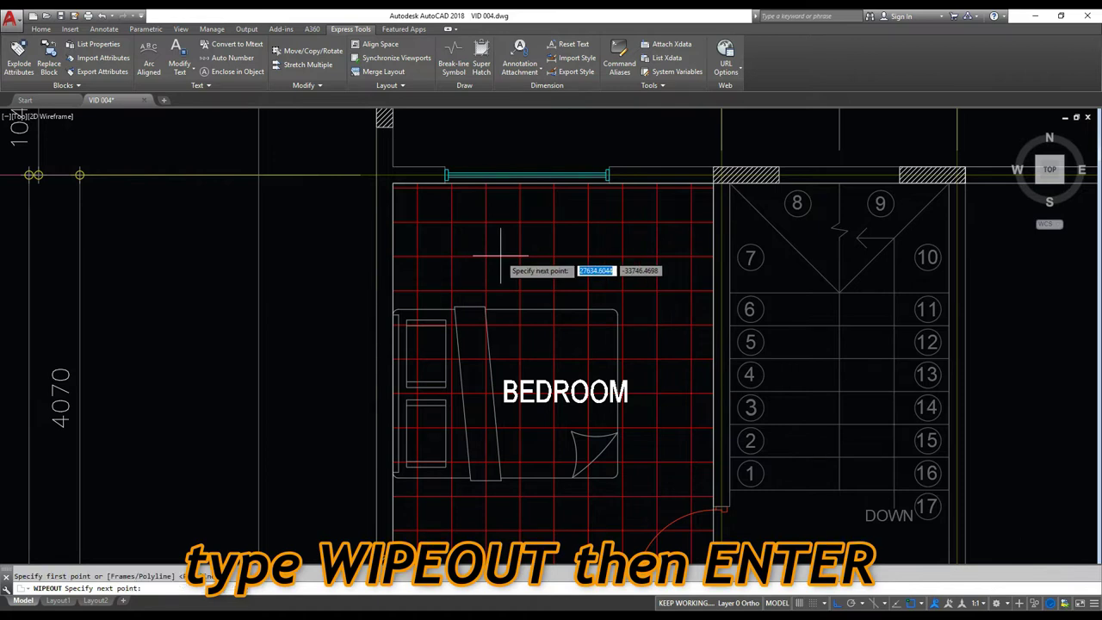
pyautogui.click(502, 284)
pyautogui.click(638, 287)
pyautogui.click(645, 256)
pyautogui.click(554, 228)
pyautogui.click(469, 231)
pyautogui.click(462, 270)
pyautogui.click(487, 276)
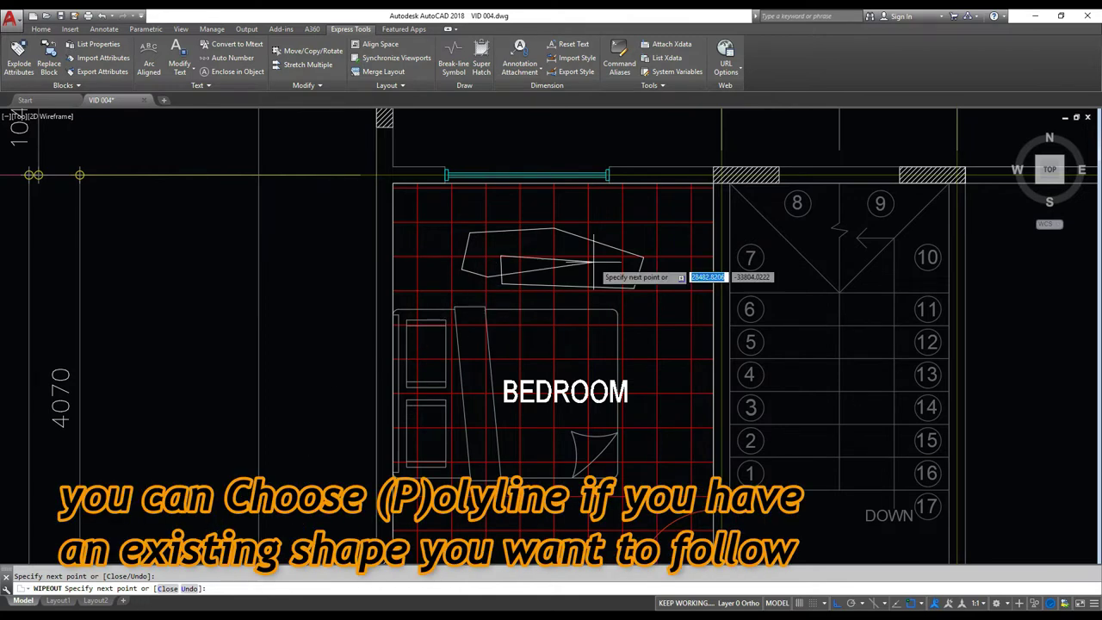
pyautogui.write('c')
pyautogui.press('Return')
pyautogui.press('Escape')
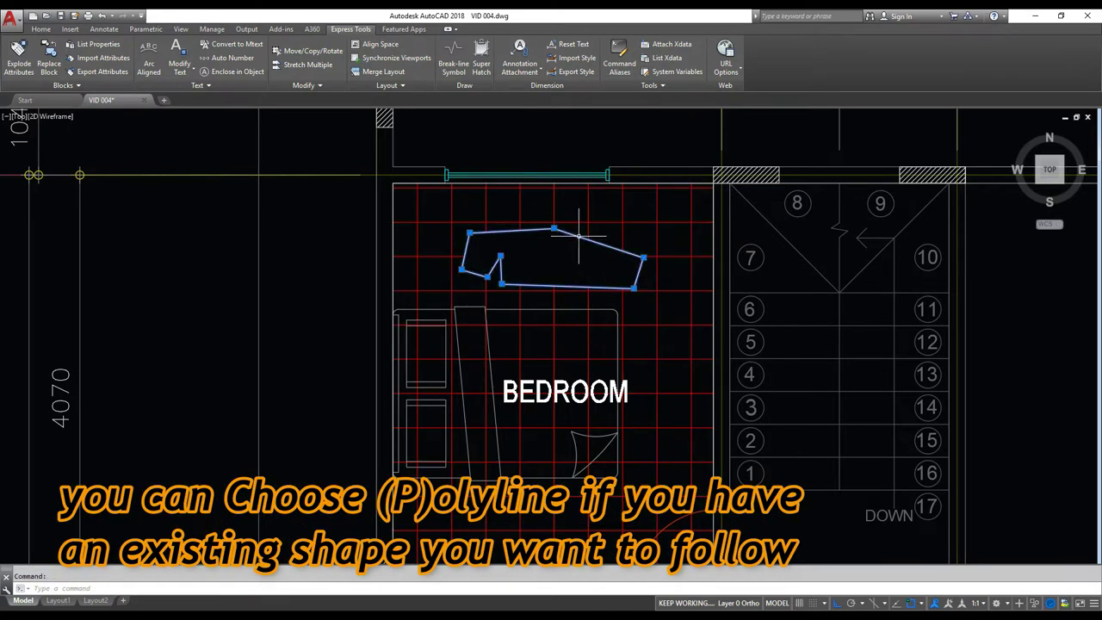
# Move the irregular wipeout straight down so it covers the upper edge of the bed.
pyautogui.scroll(3, 578, 234)
pyautogui.scroll(-3, 577, 182)
pyautogui.write('m')
pyautogui.press('Return')
pyautogui.click(558, 211)
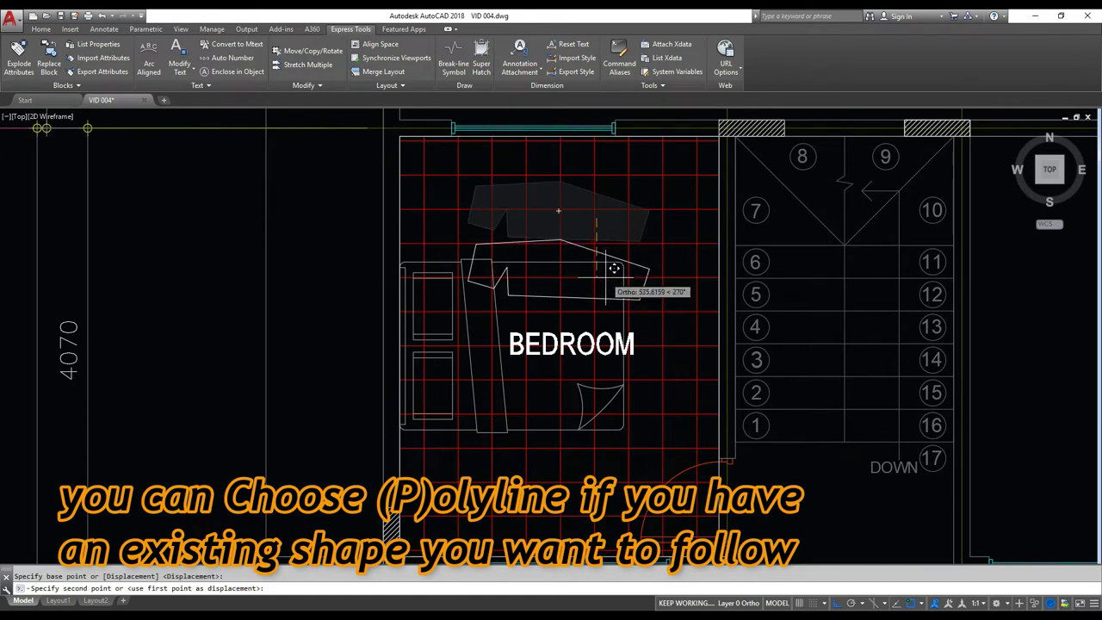
pyautogui.scroll(4, 614, 269)
pyautogui.scroll(-2, 602, 245)
pyautogui.click(525, 249)
pyautogui.press('Escape')
pyautogui.moveTo(469, 237); pyautogui.dragTo(509, 274, button='middle')
# Stretch three vertices of the irregular wipeout onto the wall line along the head side of the bed.
pyautogui.click(482, 248)
pyautogui.press('Escape')
pyautogui.click(454, 249)
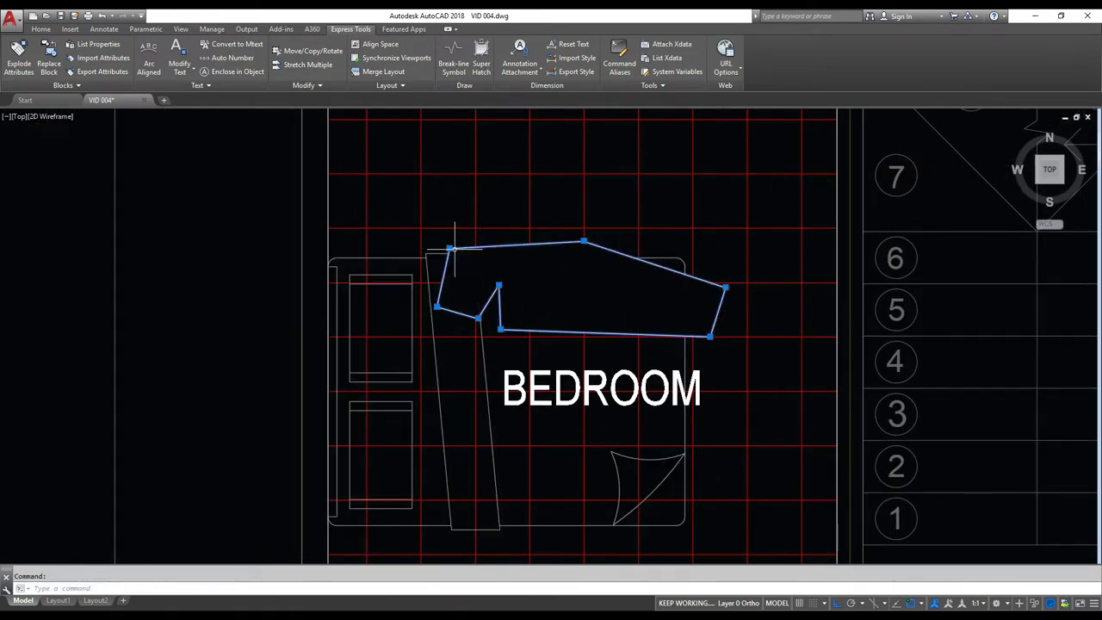
pyautogui.click(449, 249)
pyautogui.click(327, 254)
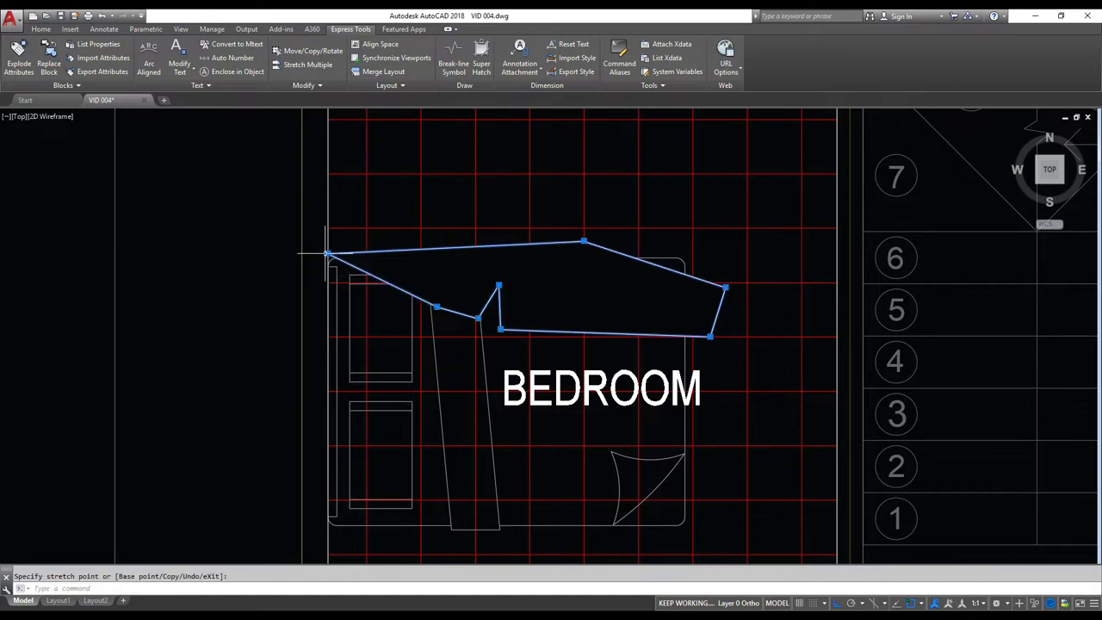
pyautogui.click(328, 516)
pyautogui.click(436, 306)
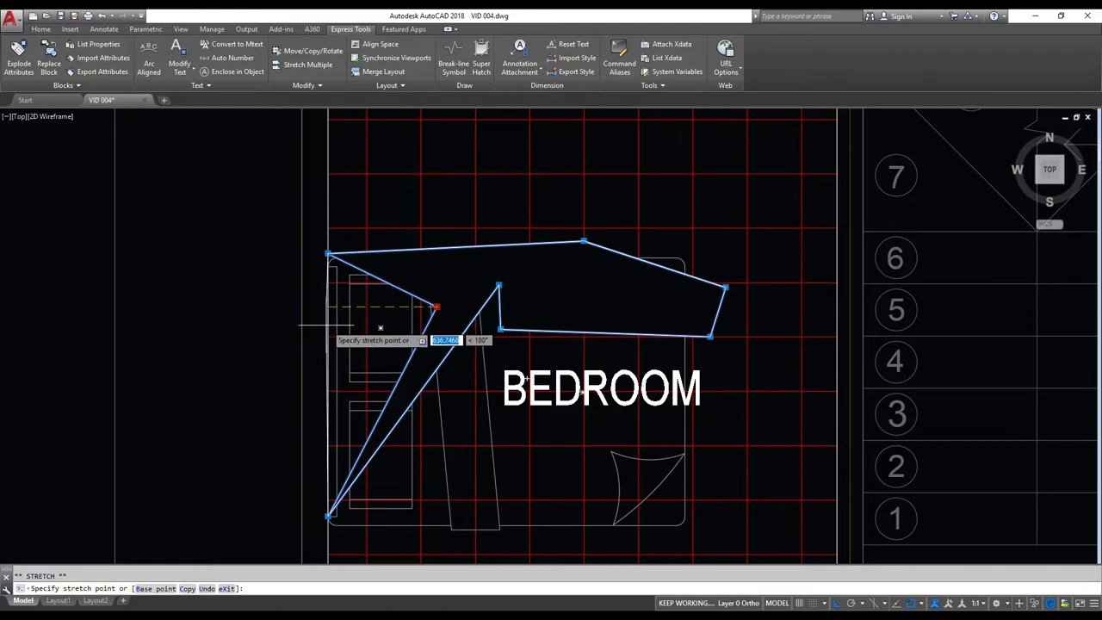
pyautogui.click(327, 325)
# Stretch the wipeout's two inner vertices down to the lower edge and lower foot-end corner of the bed.
pyautogui.click(498, 285)
pyautogui.click(451, 528)
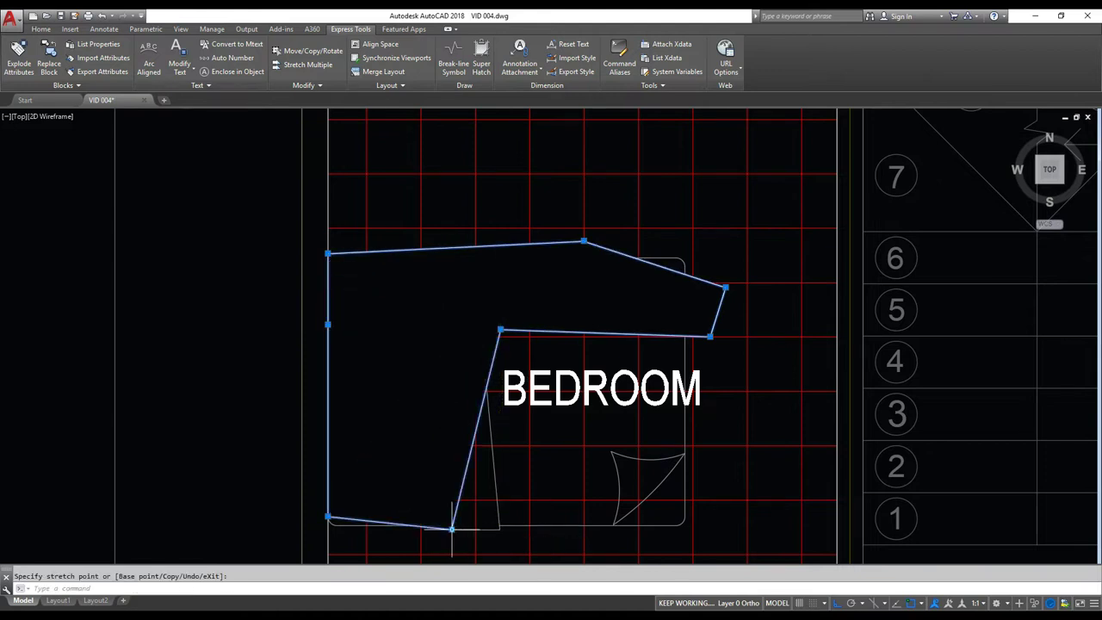
pyautogui.click(500, 329)
pyautogui.click(683, 521)
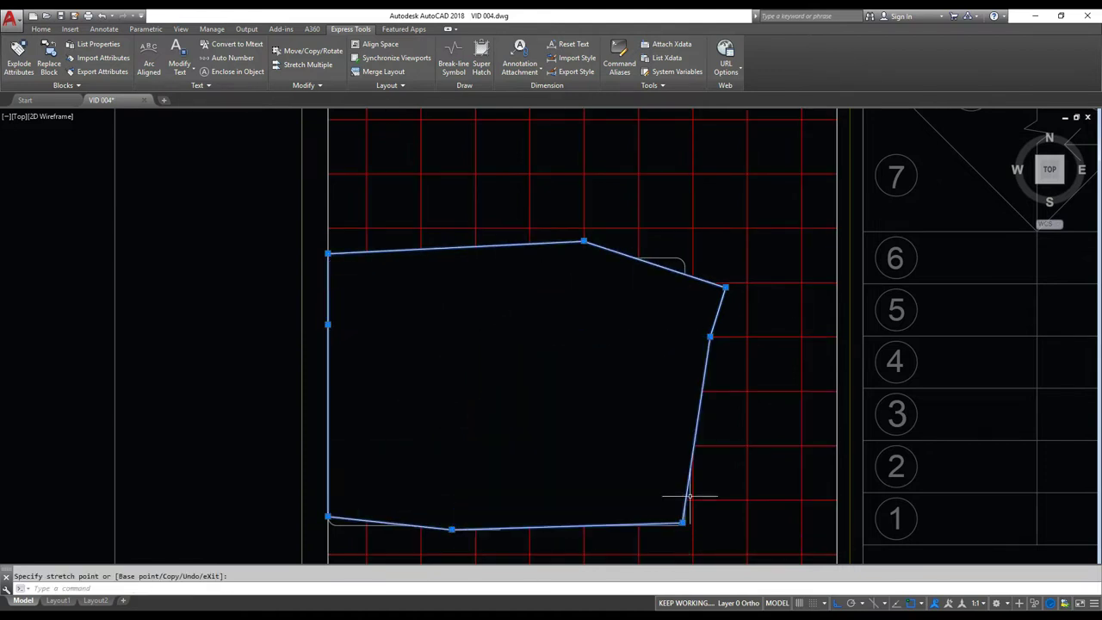
# Stretch two upper wipeout vertices onto the bed's upper foot-end corner and upper edge.
pyautogui.click(724, 288)
pyautogui.click(683, 259)
pyautogui.click(584, 242)
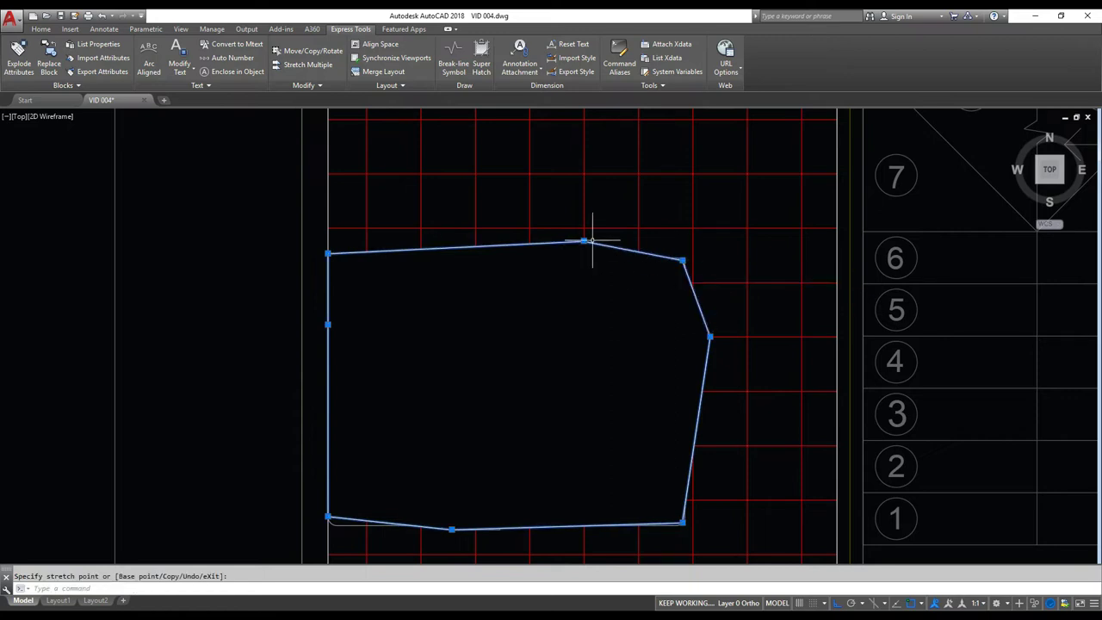
pyautogui.click(586, 258)
pyautogui.press('Escape')
# Send the wipeout and the red floor hatch together to the back of the draw order.
pyautogui.click(646, 259)
pyautogui.press('Escape')
pyautogui.click(657, 259)
pyautogui.click(643, 201)
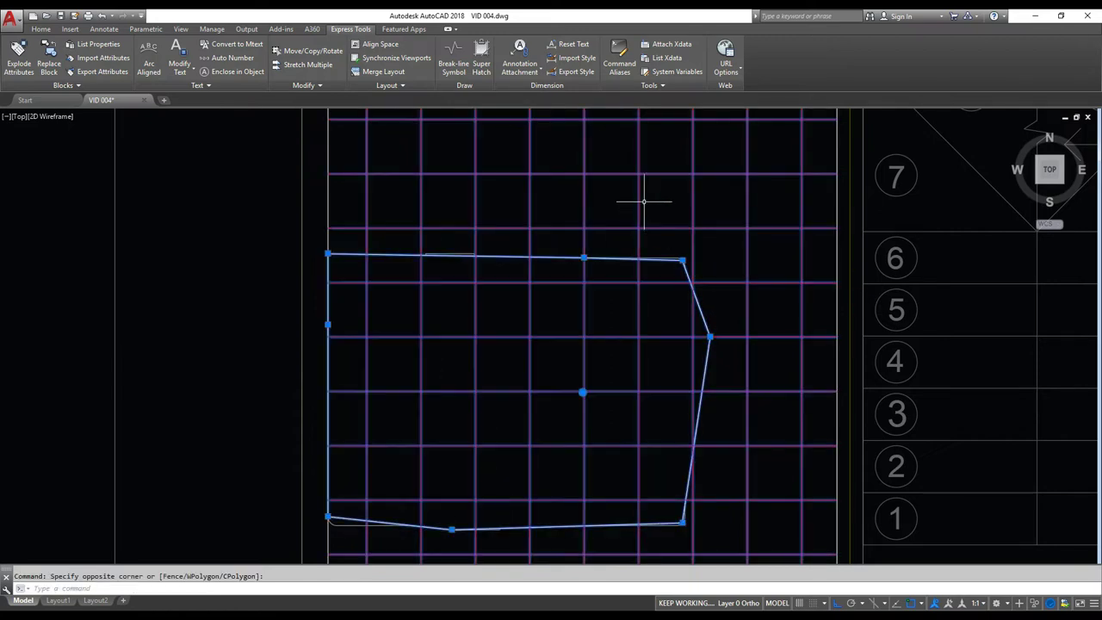
pyautogui.rightClick(674, 233)
pyautogui.moveTo(758, 367)
pyautogui.click(852, 379)
# Stretch the wipeout vertex protruding past the foot of the bed back onto the bed's foot-end edge.
pyautogui.moveTo(704, 333); pyautogui.dragTo(751, 290, button='middle')
pyautogui.click(754, 290)
pyautogui.click(756, 293)
pyautogui.click(731, 294)
pyautogui.press('Escape')
# Open the bed block in the Block Editor.
pyautogui.moveTo(781, 410)
pyautogui.mouseDown(button='middle')
pyautogui.moveTo(707, 383)
pyautogui.moveTo(848, 427)
pyautogui.mouseUp(button='middle')
pyautogui.click(591, 301)
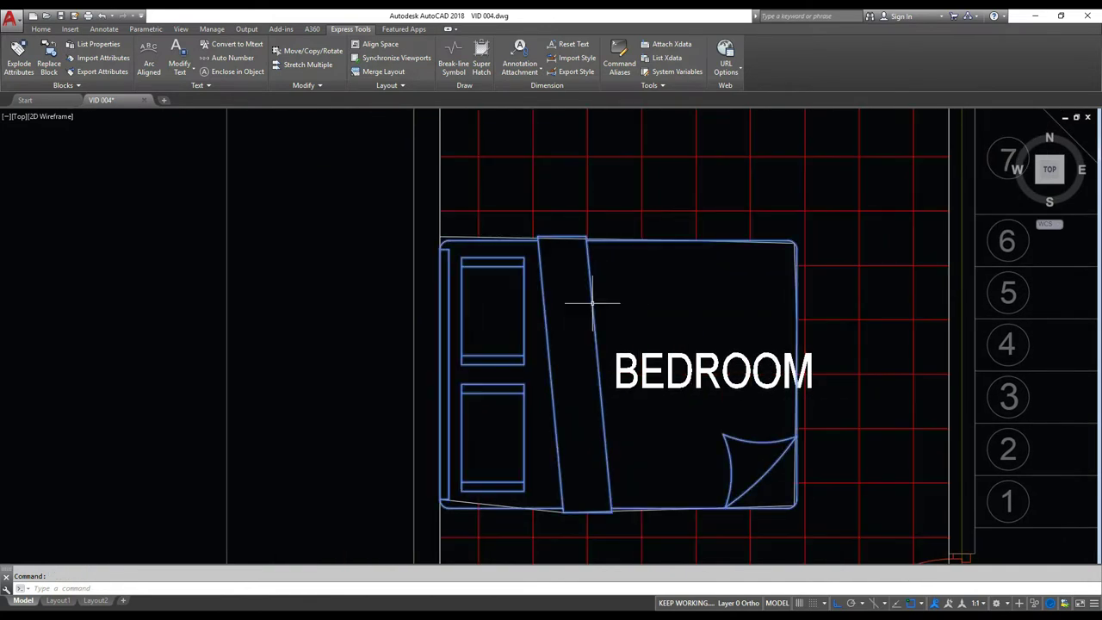
pyautogui.rightClick(593, 303)
pyautogui.click(645, 311)
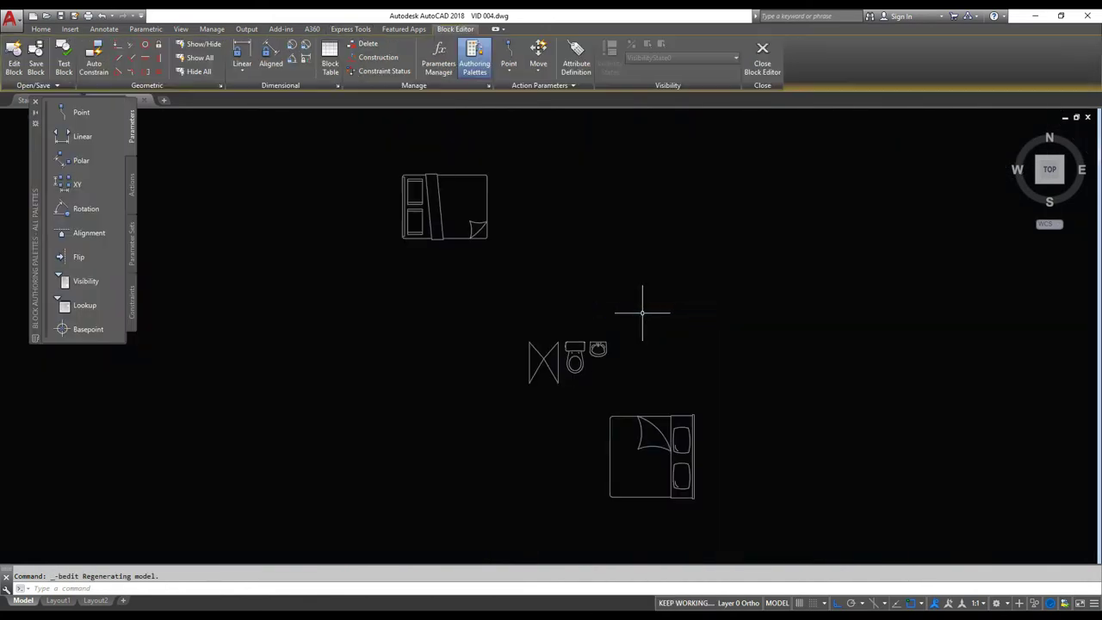
pyautogui.press('Escape')
# Start a polyline up the bed's head edge and trace the upper rounded corner with short straight segments.
pyautogui.write('pl')
pyautogui.press('Return')
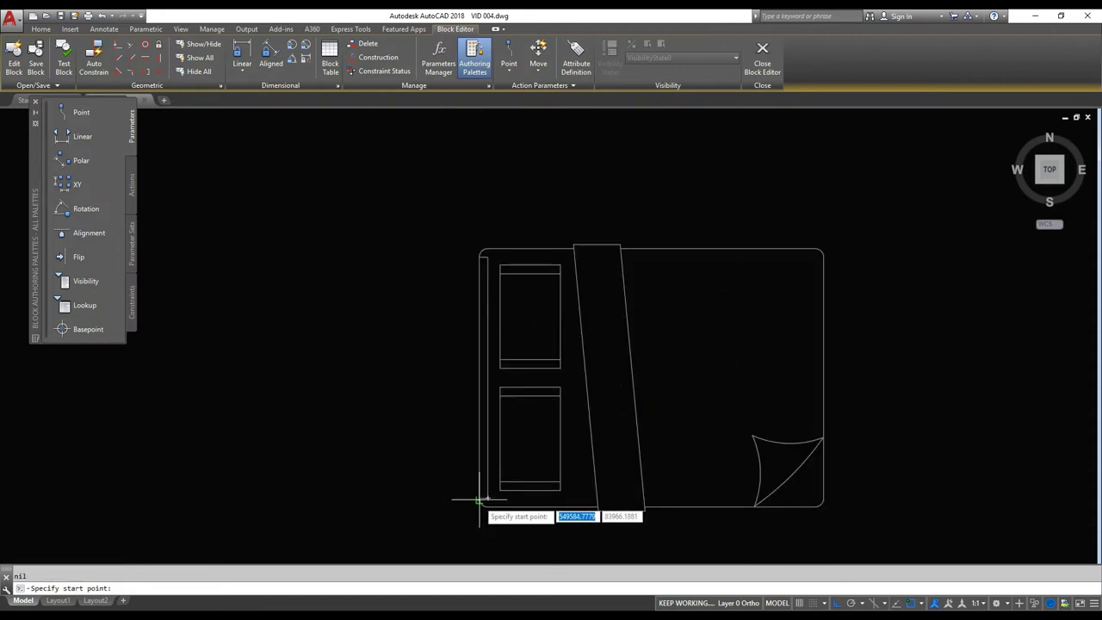
pyautogui.click(486, 498)
pyautogui.click(479, 256)
pyautogui.scroll(10, 479, 253)
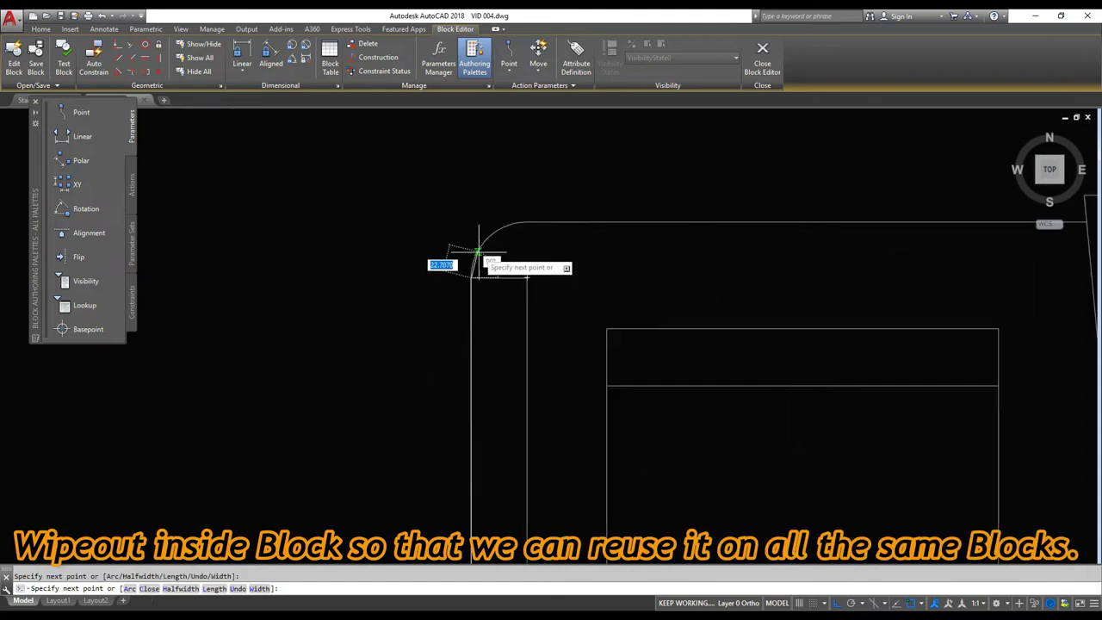
pyautogui.click(472, 248)
pyautogui.click(506, 212)
pyautogui.click(506, 210)
pyautogui.click(544, 184)
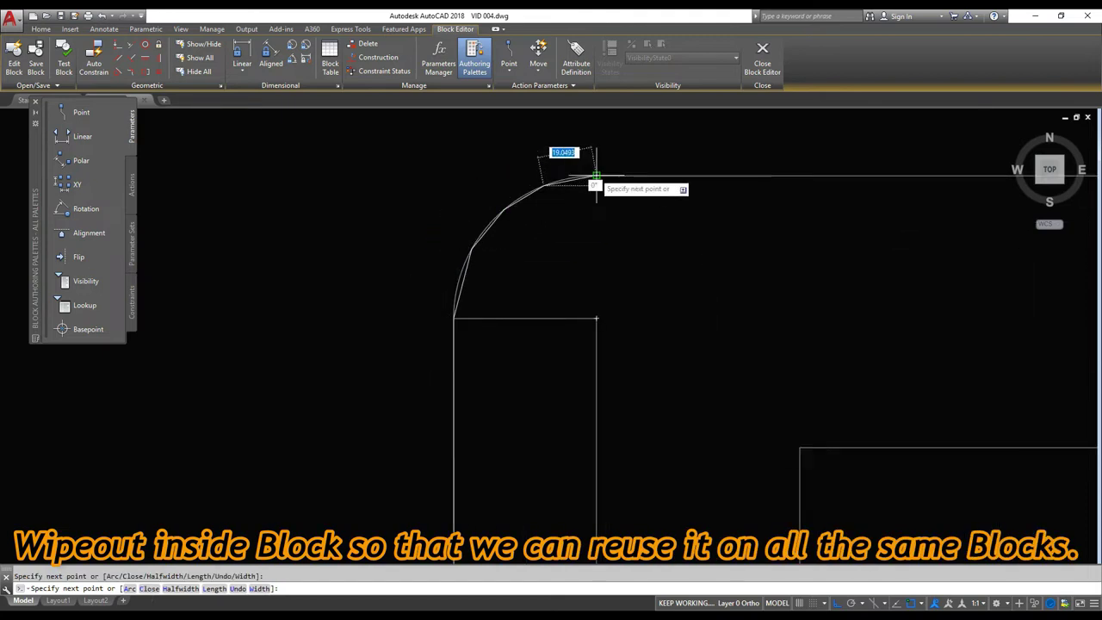
# Continue the polyline along the bed's upper edge, following the protruding end of the slanted blanket strip.
pyautogui.scroll(-5, 599, 183)
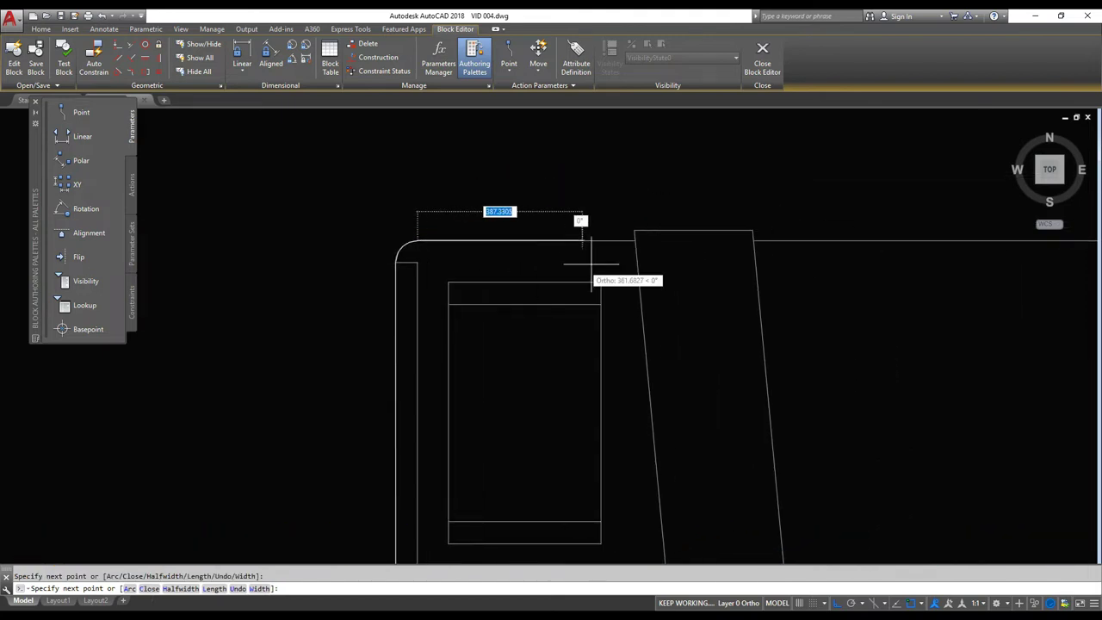
pyautogui.click(637, 236)
pyautogui.click(637, 221)
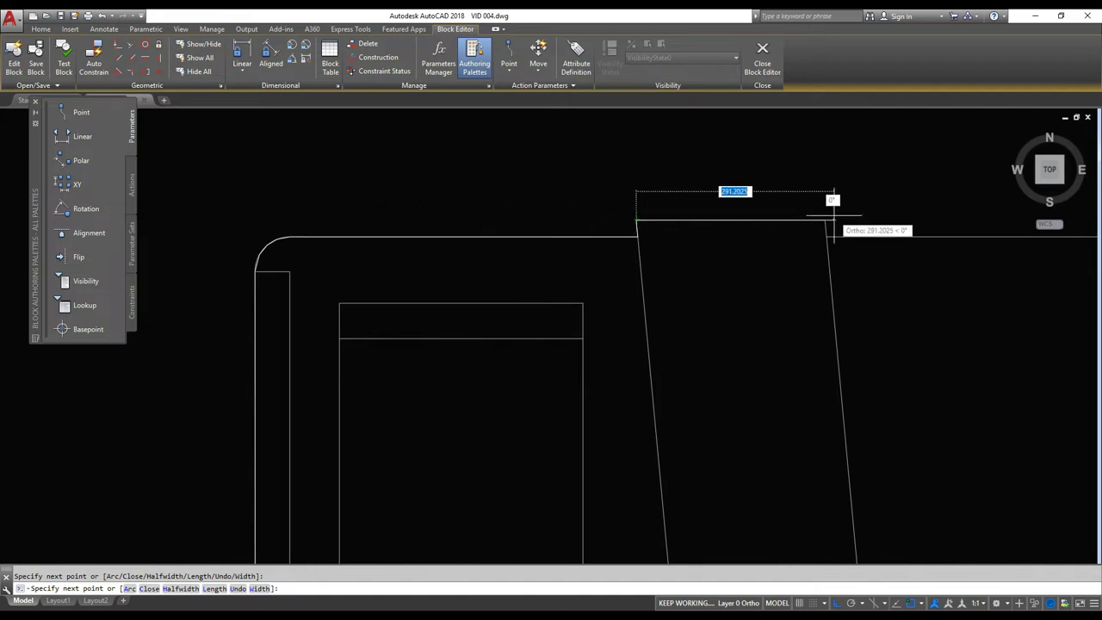
pyautogui.click(826, 237)
pyautogui.moveTo(887, 264); pyautogui.dragTo(521, 273, button='middle')
pyautogui.moveTo(884, 259); pyautogui.dragTo(411, 258, button='middle')
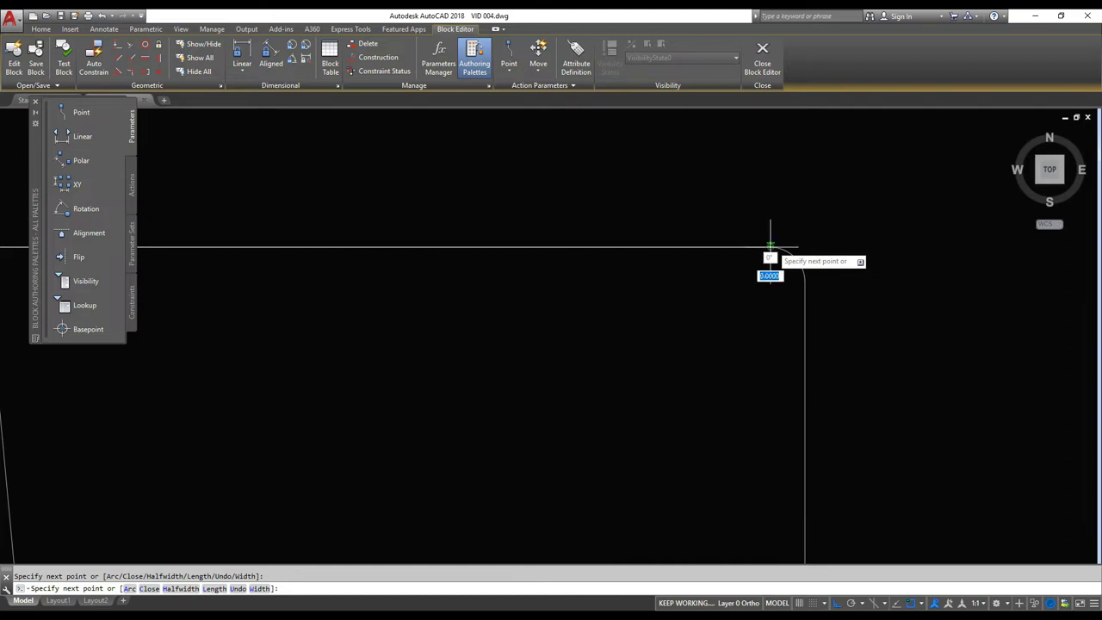
# Continue the polyline around the upper foot-end corner, down the foot edge and into the lower rounded corner.
pyautogui.click(796, 254)
pyautogui.scroll(-5, 809, 228)
pyautogui.scroll(4, 793, 399)
pyautogui.click(794, 408)
pyautogui.click(790, 421)
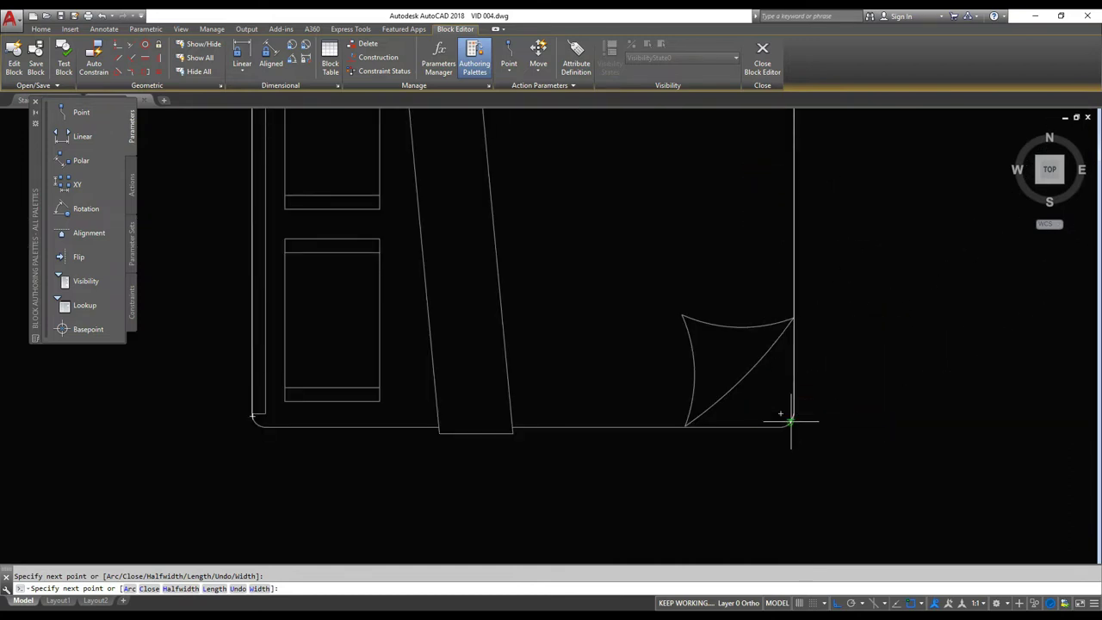
# Trace the bed's lower edge around the blanket strip and the last rounded corner, and close the polyline.
pyautogui.moveTo(549, 440); pyautogui.dragTo(698, 433, button='middle')
pyautogui.scroll(2, 658, 429)
pyautogui.click(663, 415)
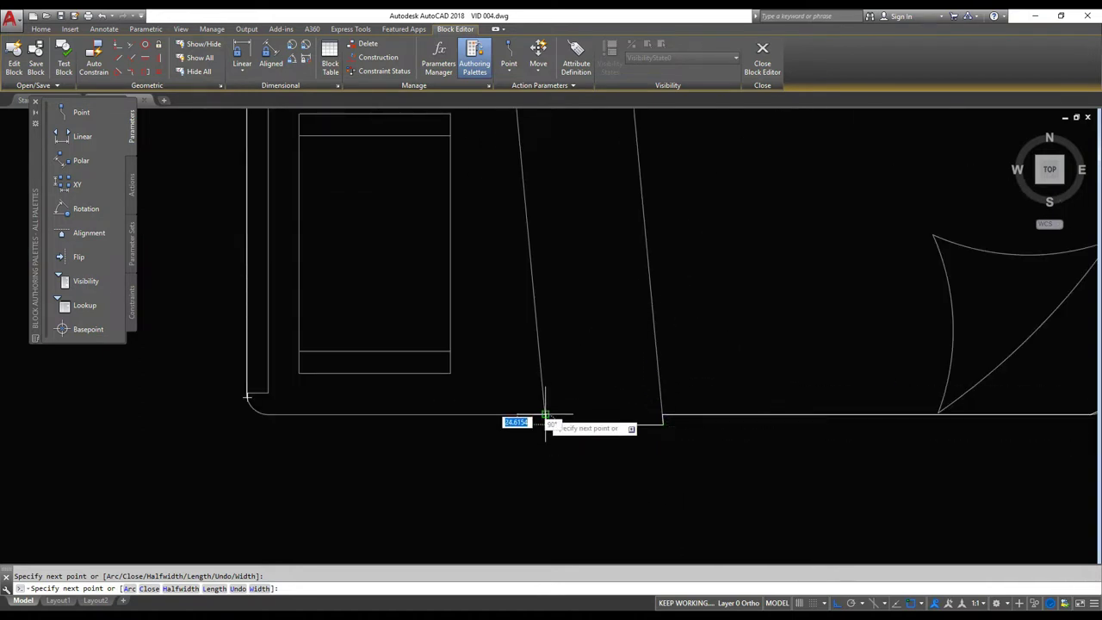
pyautogui.scroll(5, 247, 394)
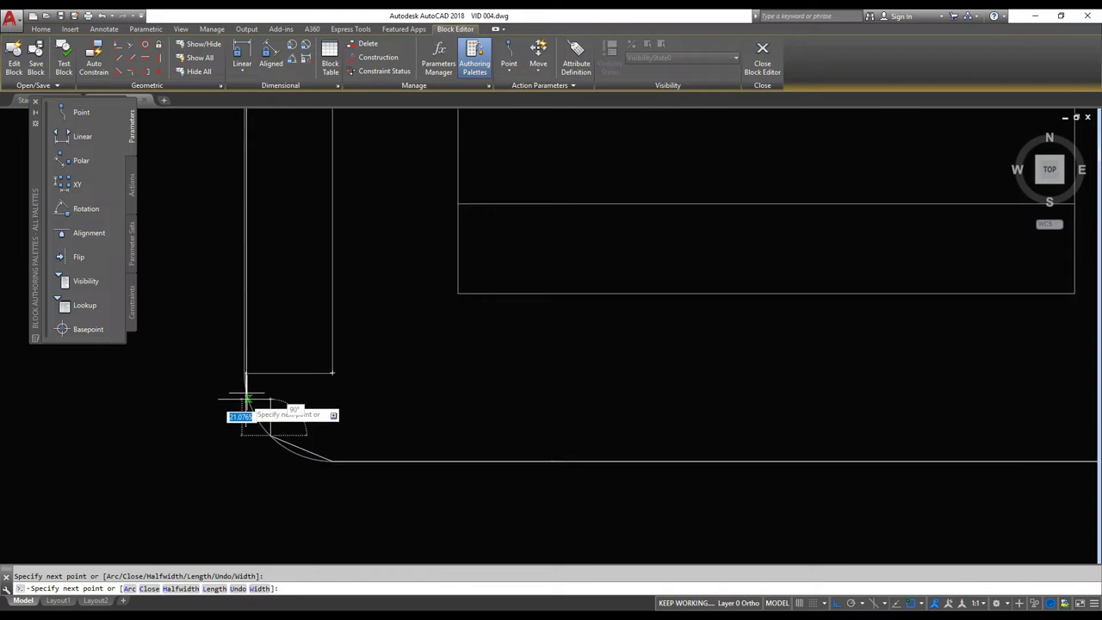
pyautogui.write('c')
pyautogui.press('Return')
pyautogui.scroll(-5, 328, 342)
pyautogui.press('Escape')
pyautogui.scroll(-6, 362, 366)
pyautogui.click(455, 490)
pyautogui.press('Escape')
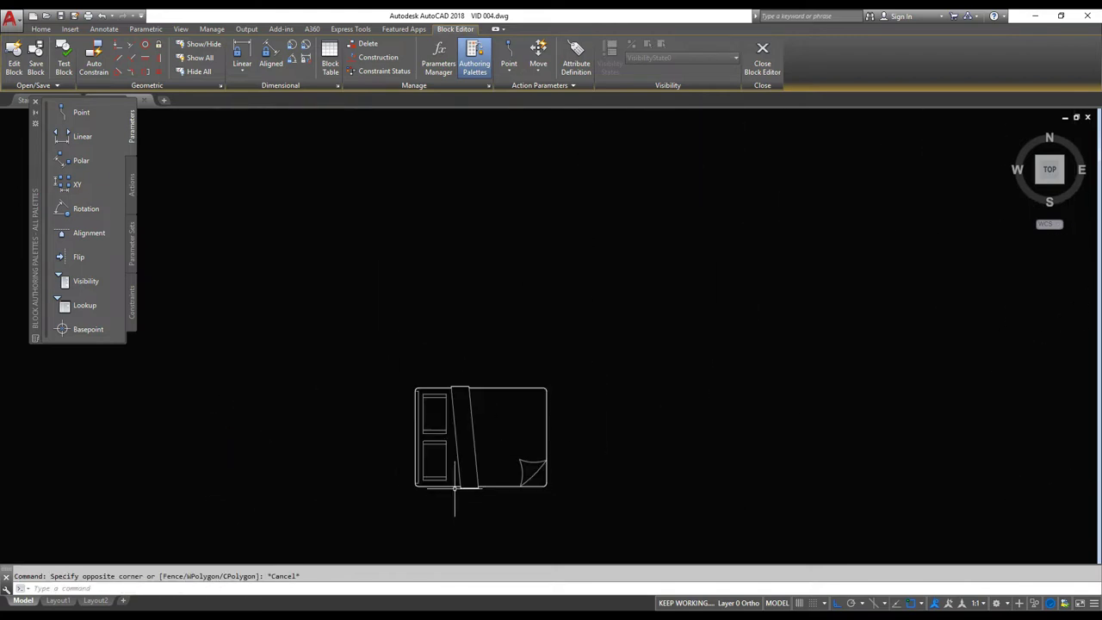
pyautogui.press('Escape')
# Create a wipeout from the closed polyline around the bed, erasing the source polyline.
pyautogui.scroll(5, 460, 478)
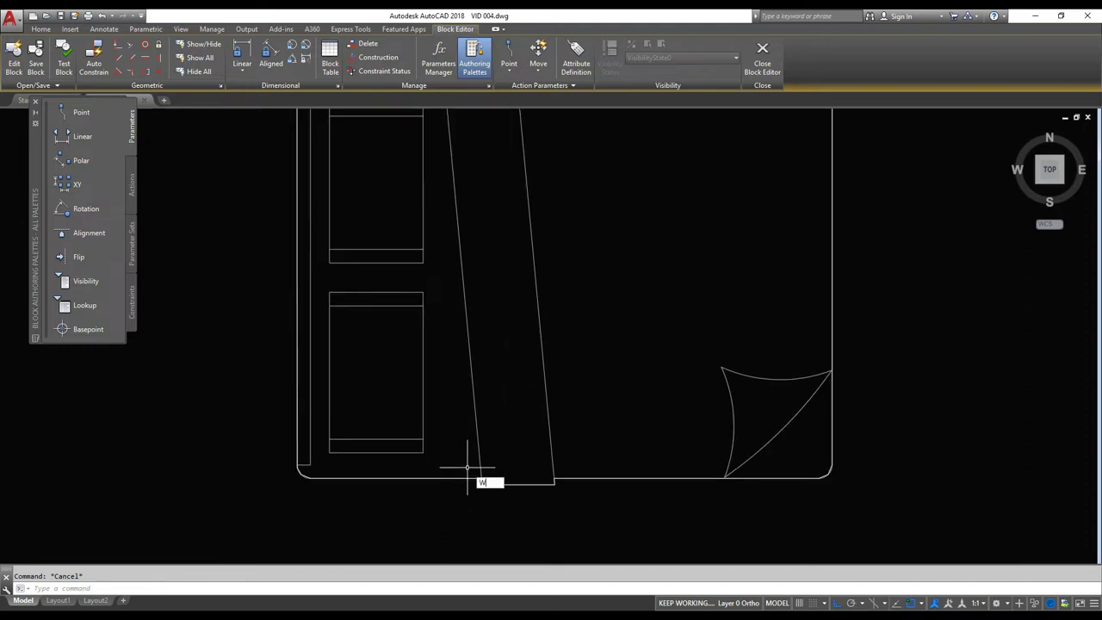
pyautogui.write('WIE')
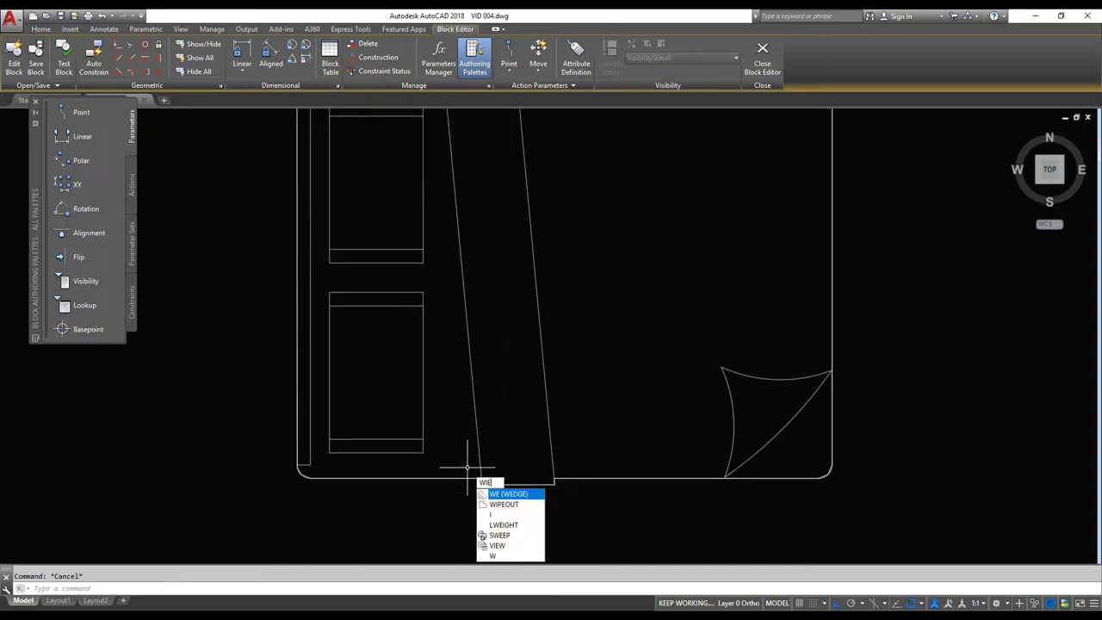
pyautogui.write('PE')
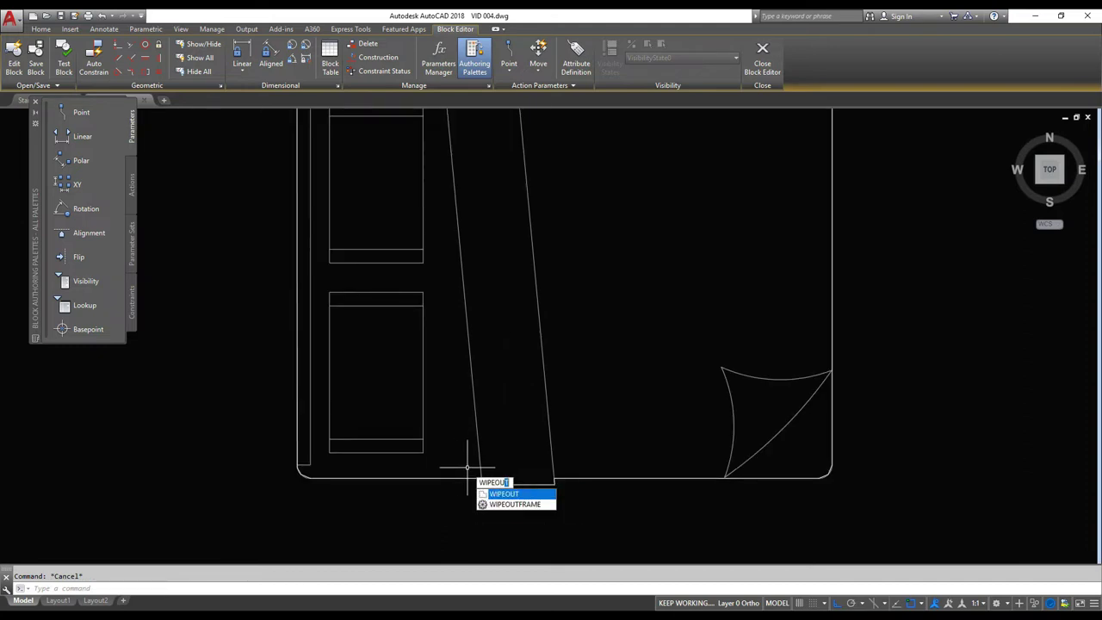
pyautogui.write('OUT')
pyautogui.press('Return')
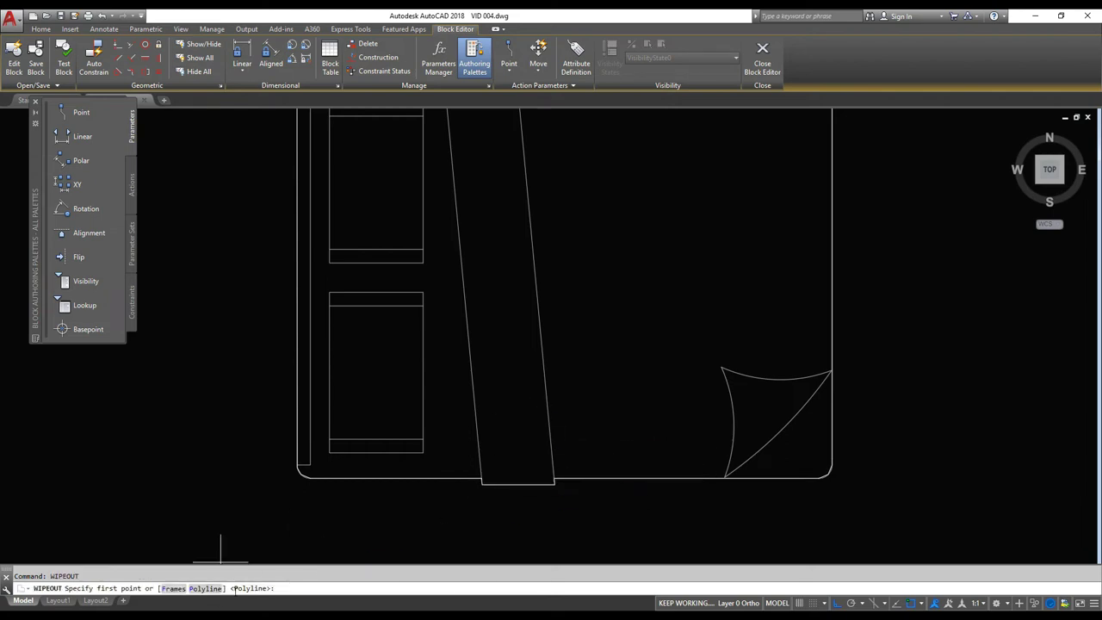
pyautogui.press('Return')
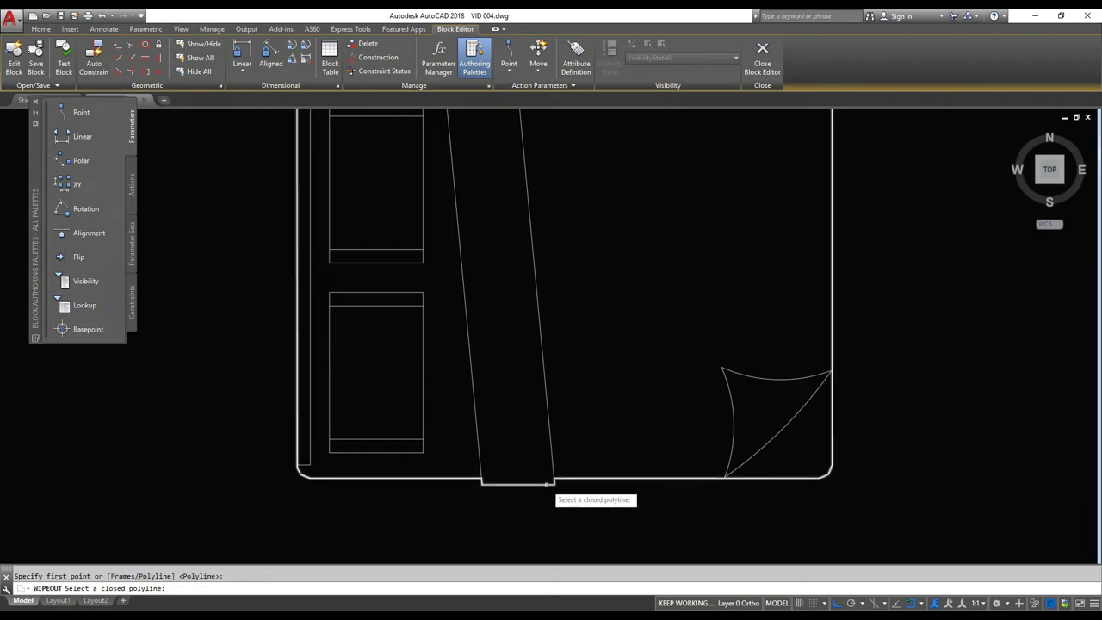
pyautogui.click(546, 486)
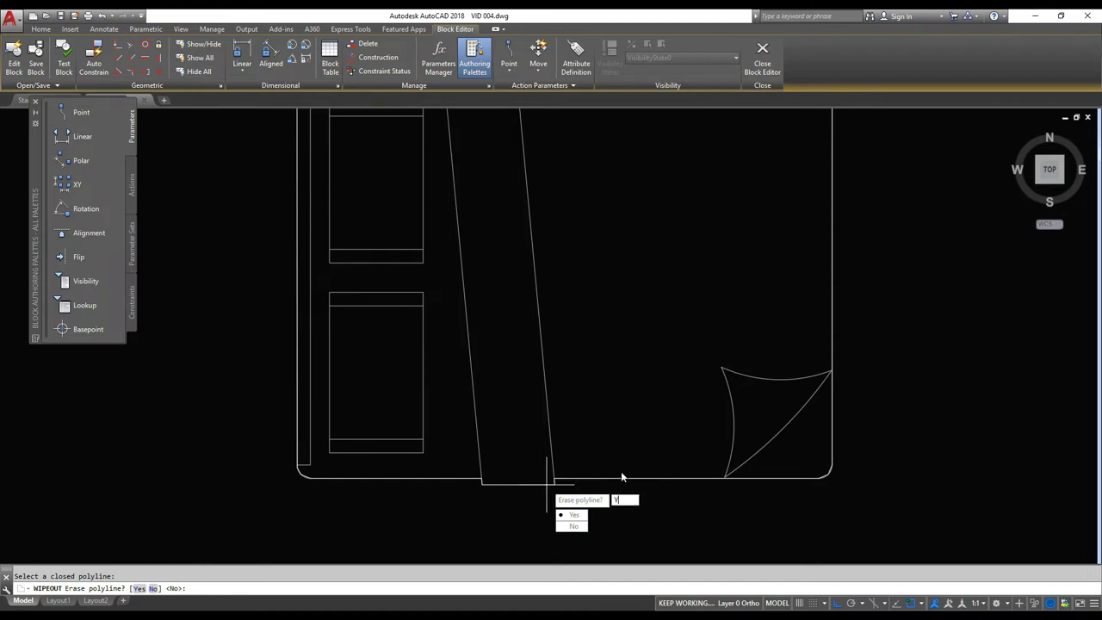
pyautogui.press('Return')
pyautogui.scroll(-3, 605, 441)
pyautogui.moveTo(551, 397); pyautogui.dragTo(564, 359, button='middle')
pyautogui.press('Escape')
pyautogui.scroll(2, 612, 331)
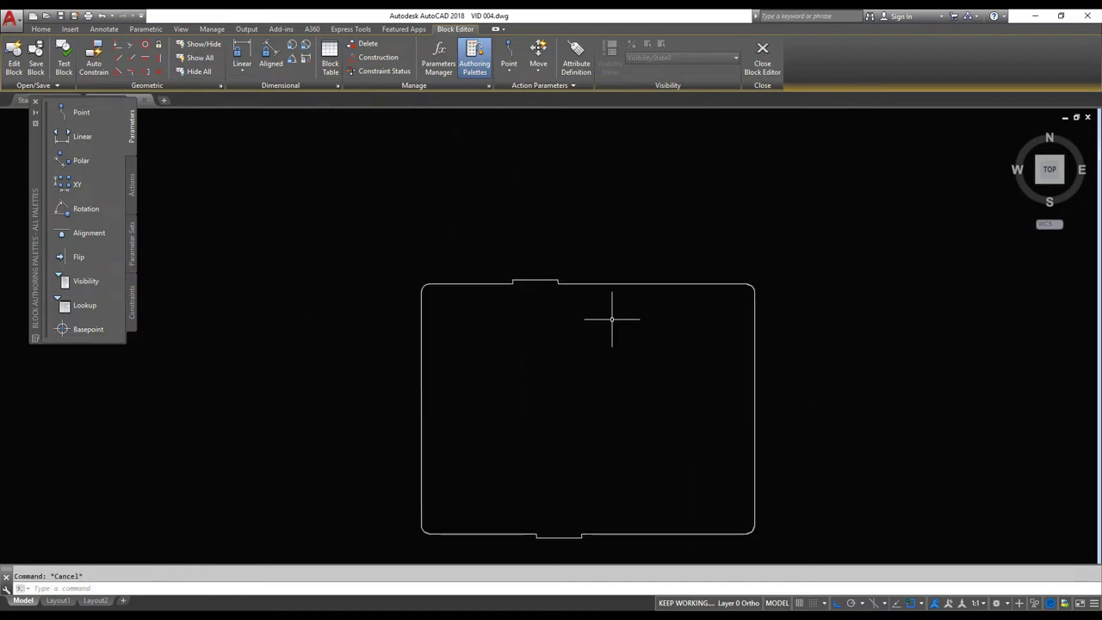
pyautogui.click(625, 283)
pyautogui.rightClick(627, 288)
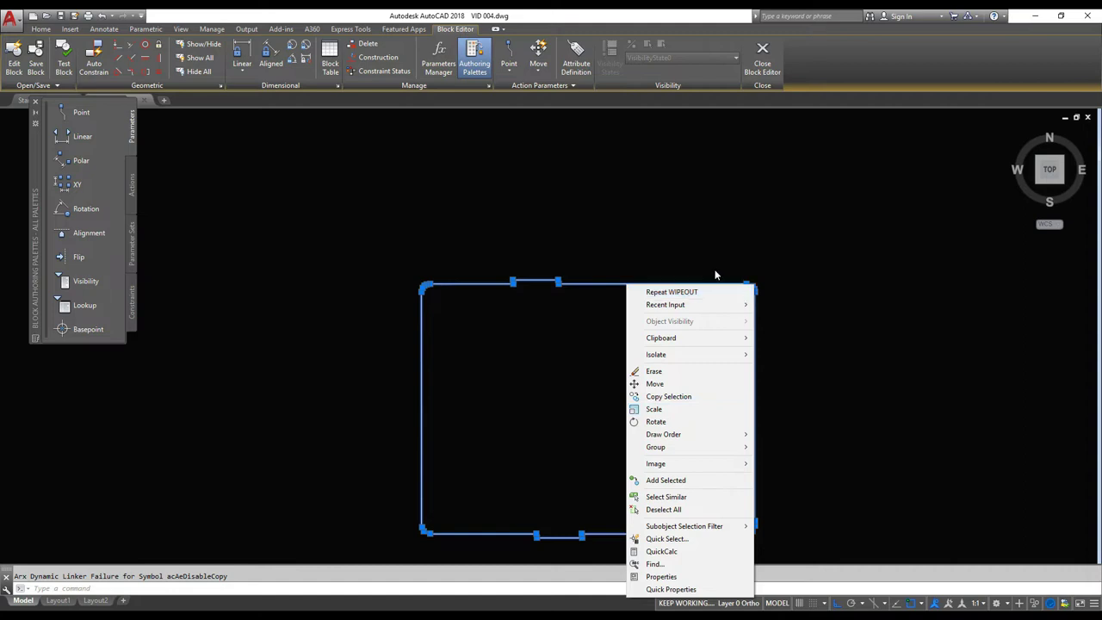
pyautogui.press('Escape')
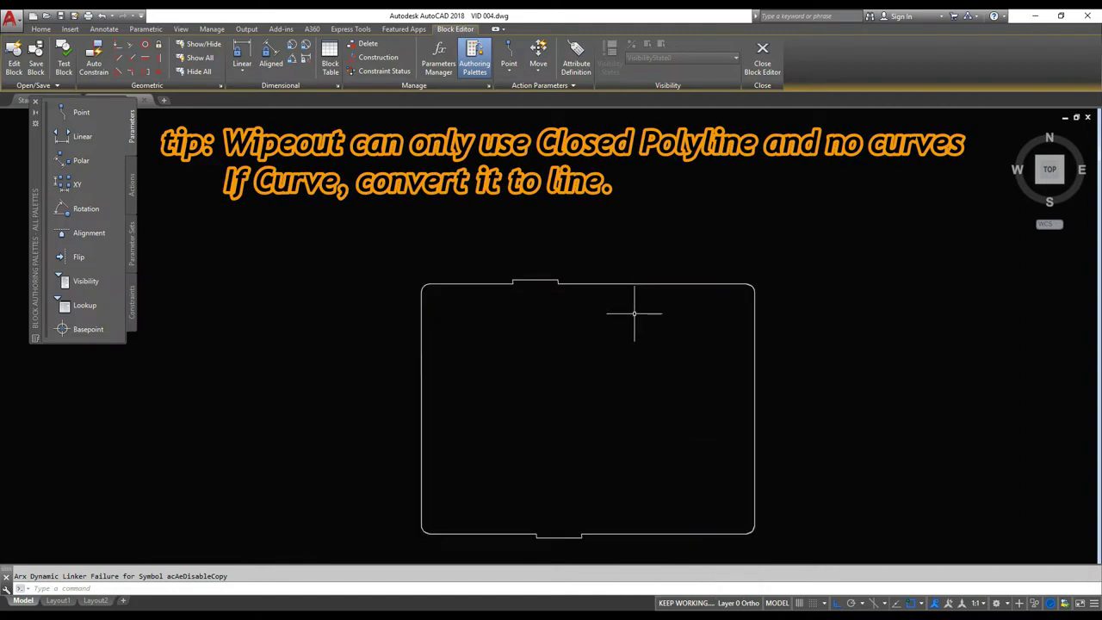
# Send the new wipeout to the back inside the bed block, and close the Block Editor with the changes saved.
pyautogui.click(634, 284)
pyautogui.rightClick(631, 286)
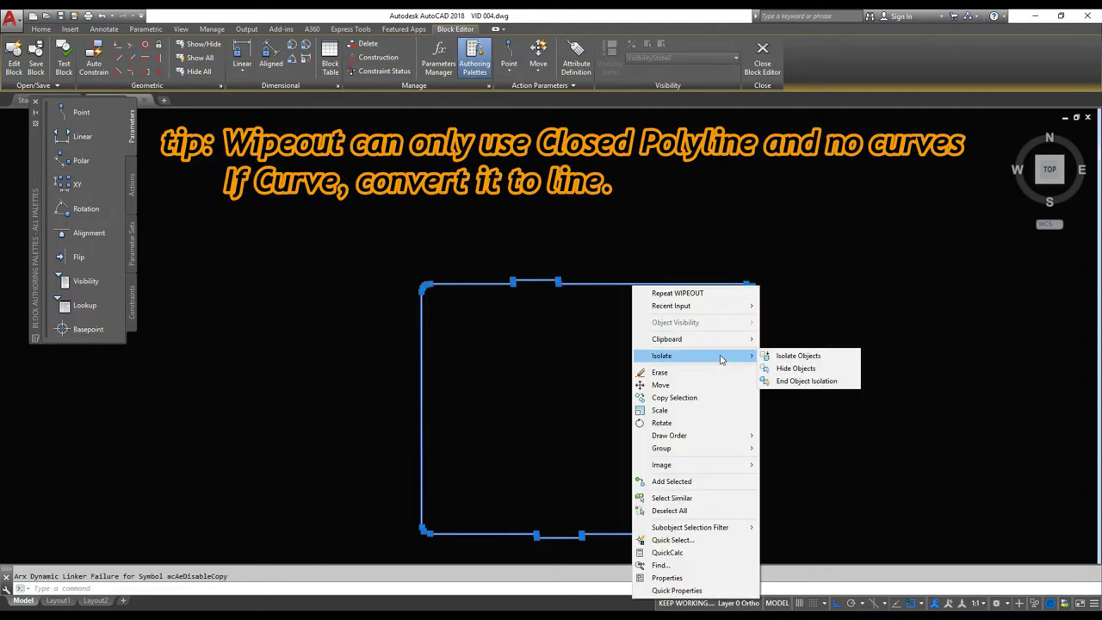
pyautogui.moveTo(718, 439)
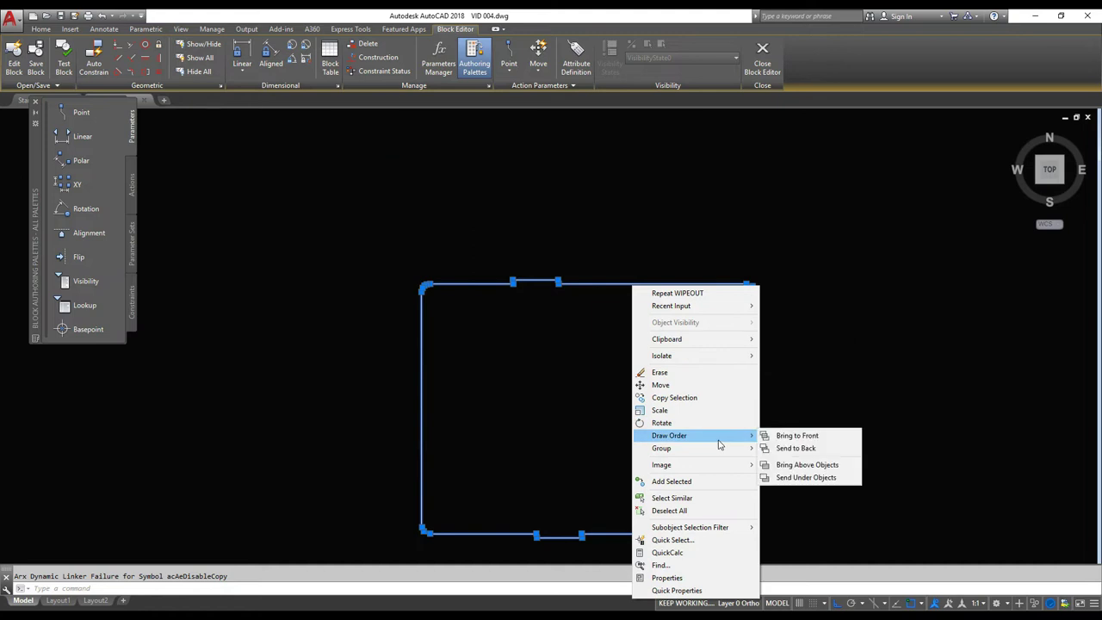
pyautogui.click(795, 447)
pyautogui.click(770, 62)
pyautogui.click(534, 292)
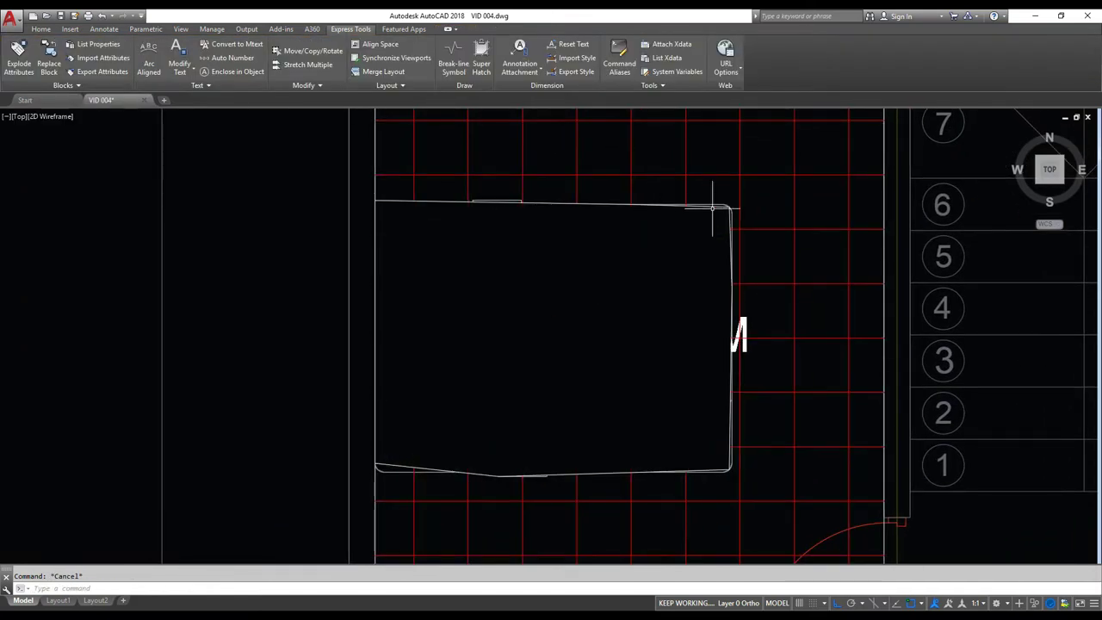
# Erase the irregular wipeout lying over the bed in the floor plan.
pyautogui.click(715, 207)
pyautogui.write('E')
pyautogui.press('Return')
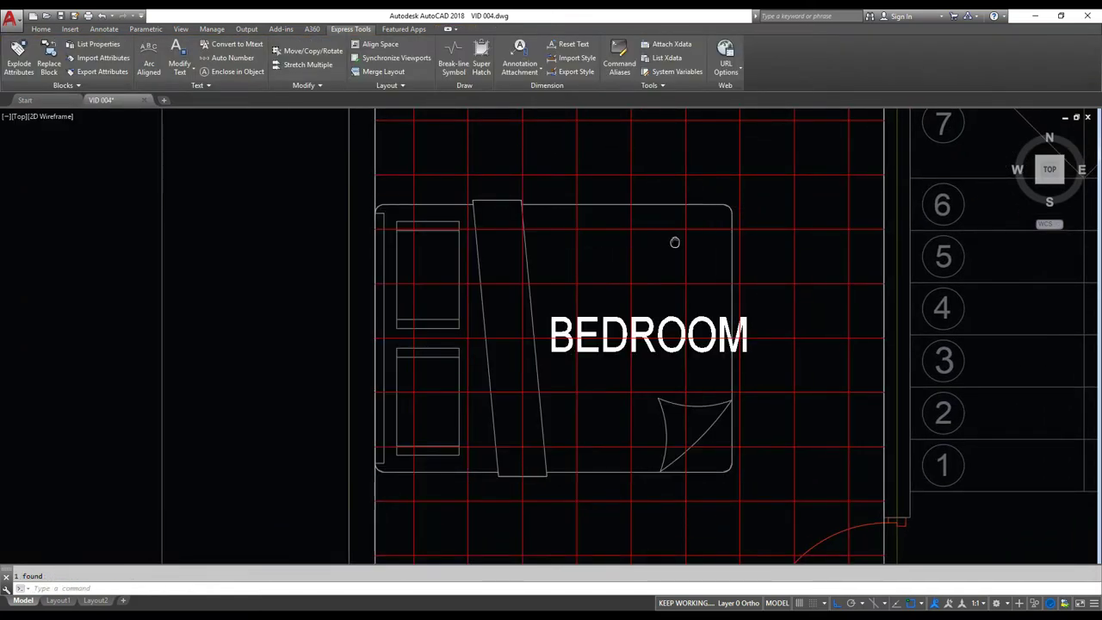
pyautogui.moveTo(675, 241); pyautogui.dragTo(657, 263, button='middle')
pyautogui.press('Escape')
# Send the red bedroom floor hatch to the back of the draw order.
pyautogui.click(685, 208)
pyautogui.click(660, 182)
pyautogui.rightClick(660, 182)
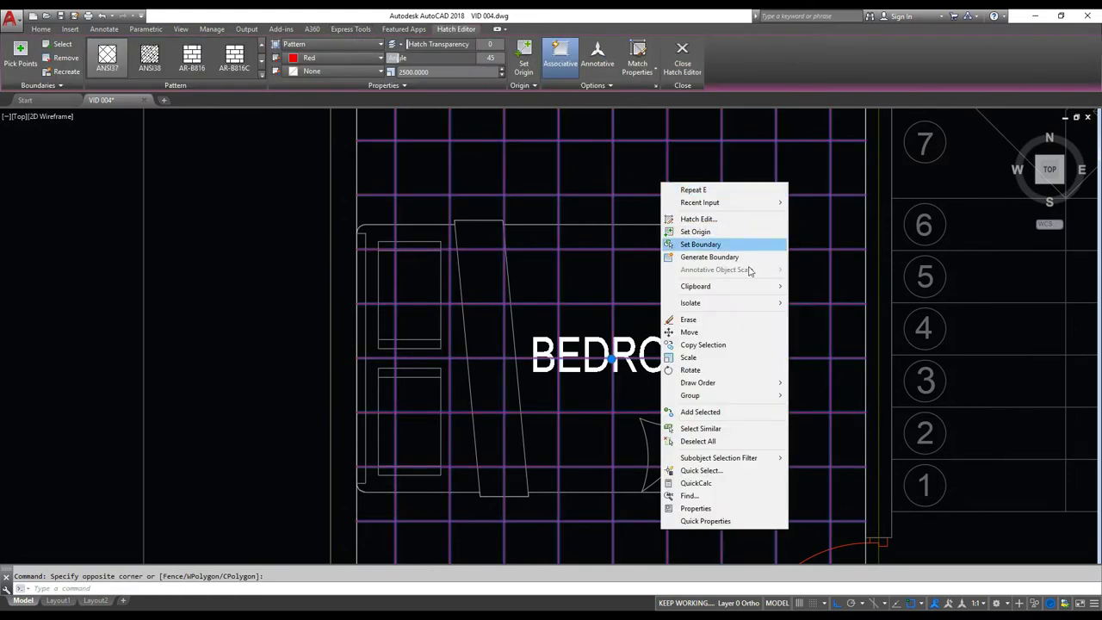
pyautogui.moveTo(779, 382)
pyautogui.click(822, 395)
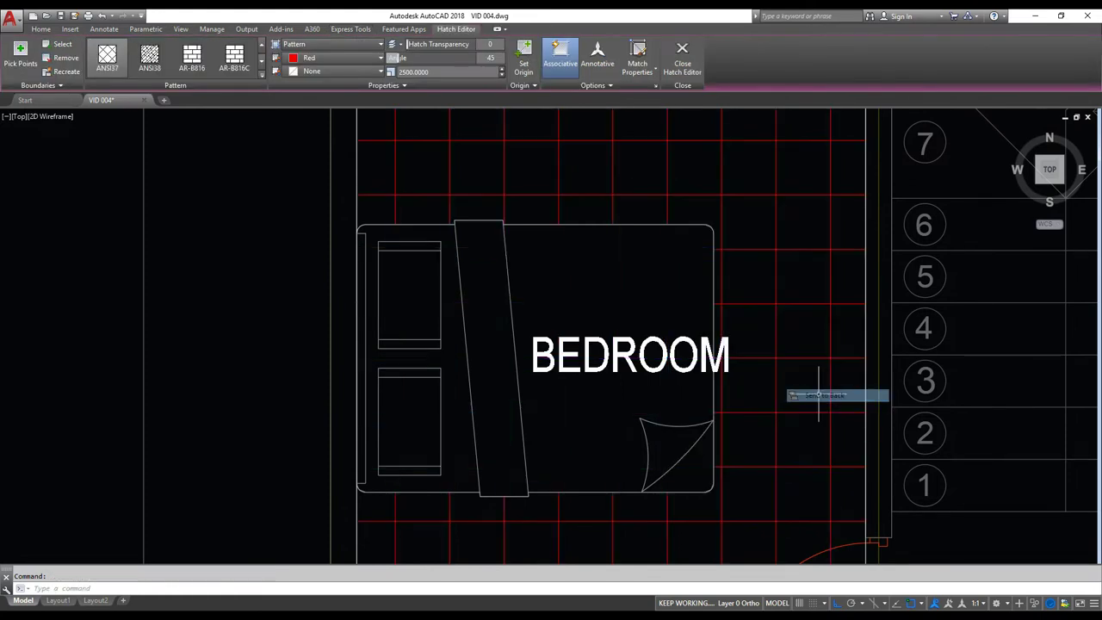
pyautogui.press('Escape')
pyautogui.scroll(-5, 585, 344)
pyautogui.scroll(3, 534, 318)
pyautogui.click(535, 320)
pyautogui.press('Escape')
pyautogui.scroll(-5, 538, 320)
pyautogui.moveTo(536, 305)
pyautogui.mouseDown(button='middle')
pyautogui.moveTo(633, 291)
pyautogui.moveTo(488, 239)
pyautogui.moveTo(597, 280)
pyautogui.mouseUp(button='middle')
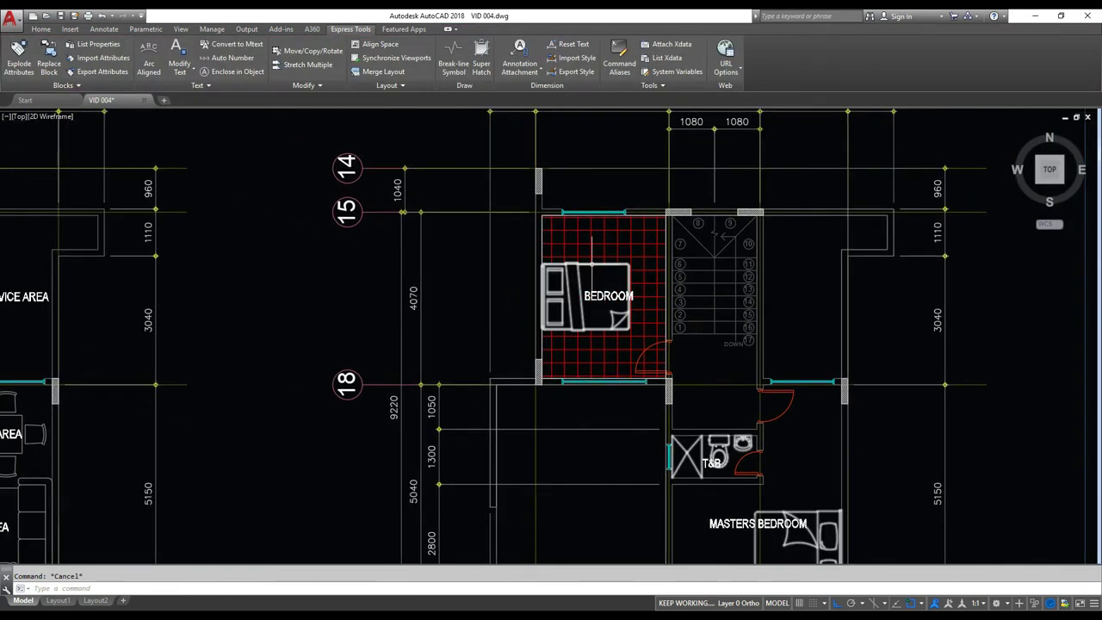
# Move the bed block straight up within the bedroom so that its built-in wipeout masks the floor hatch there.
pyautogui.scroll(8, 516, 270)
pyautogui.write('m')
pyautogui.press('space')
pyautogui.click(485, 417)
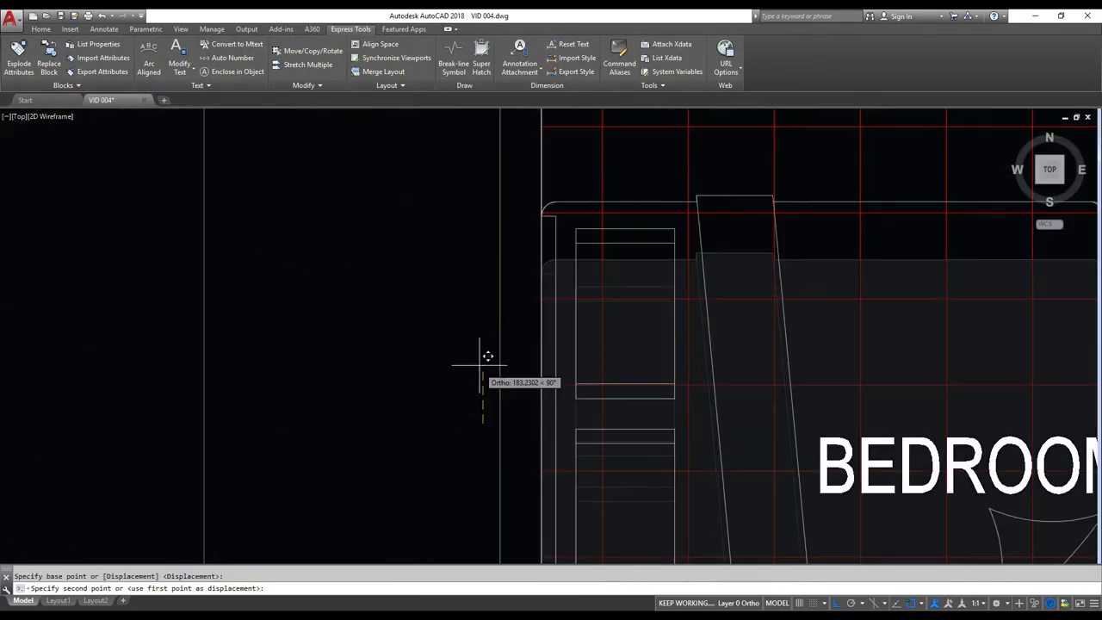
pyautogui.click(463, 285)
pyautogui.press('Escape')
pyautogui.scroll(-9, 463, 288)
pyautogui.scroll(2, 565, 286)
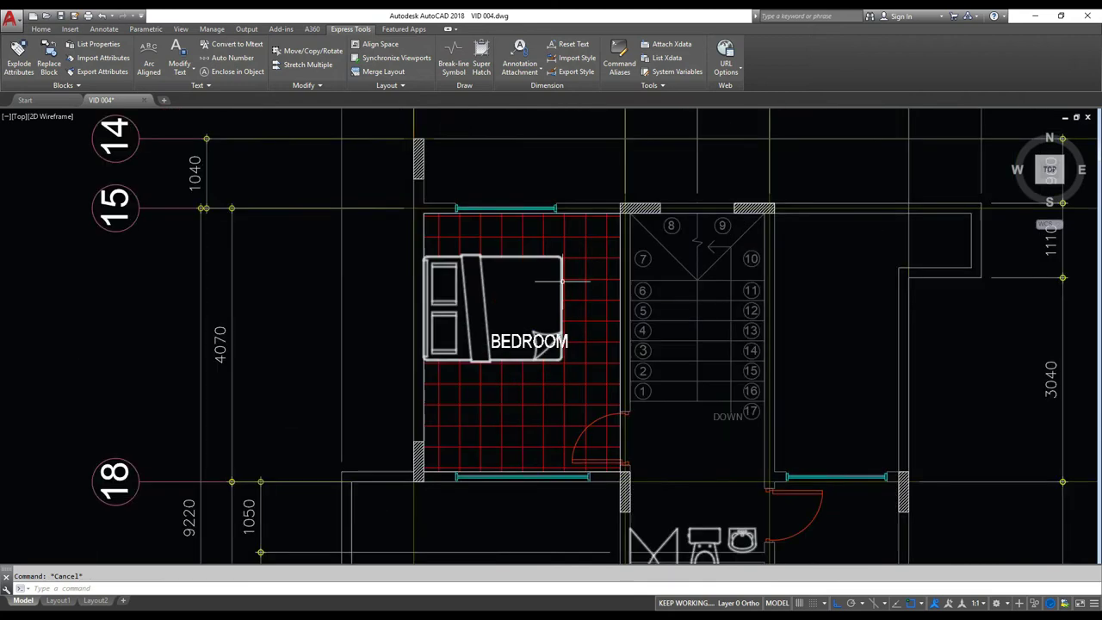
pyautogui.click(561, 279)
pyautogui.scroll(4, 562, 282)
pyautogui.write('m')
pyautogui.press('space')
pyautogui.press('Escape')
pyautogui.press('Escape')
pyautogui.click(559, 277)
pyautogui.write(',')
pyautogui.press('space')
pyautogui.click(591, 308)
pyautogui.press('Escape')
pyautogui.press('Escape')
pyautogui.moveTo(596, 284); pyautogui.dragTo(593, 295, button='middle')
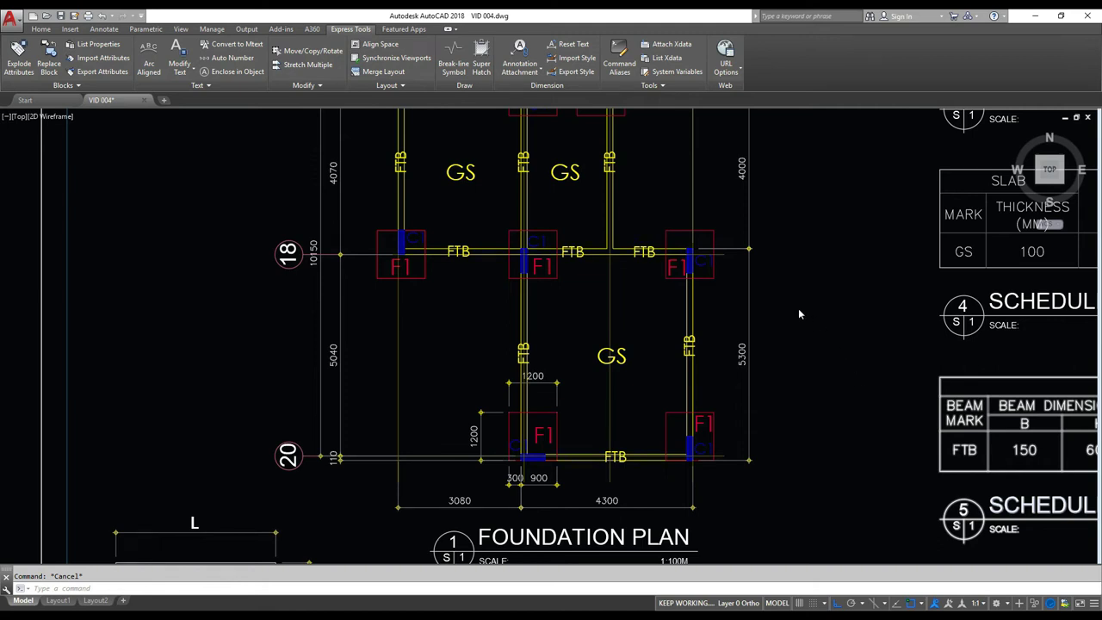
# Try to copy the F1 footing and C1 column at grids H and 18 from the column's corner to the duplicate plan above the sheet.
pyautogui.moveTo(771, 267); pyautogui.dragTo(663, 395, button='middle')
pyautogui.scroll(2, 593, 376)
pyautogui.scroll(-3, 583, 357)
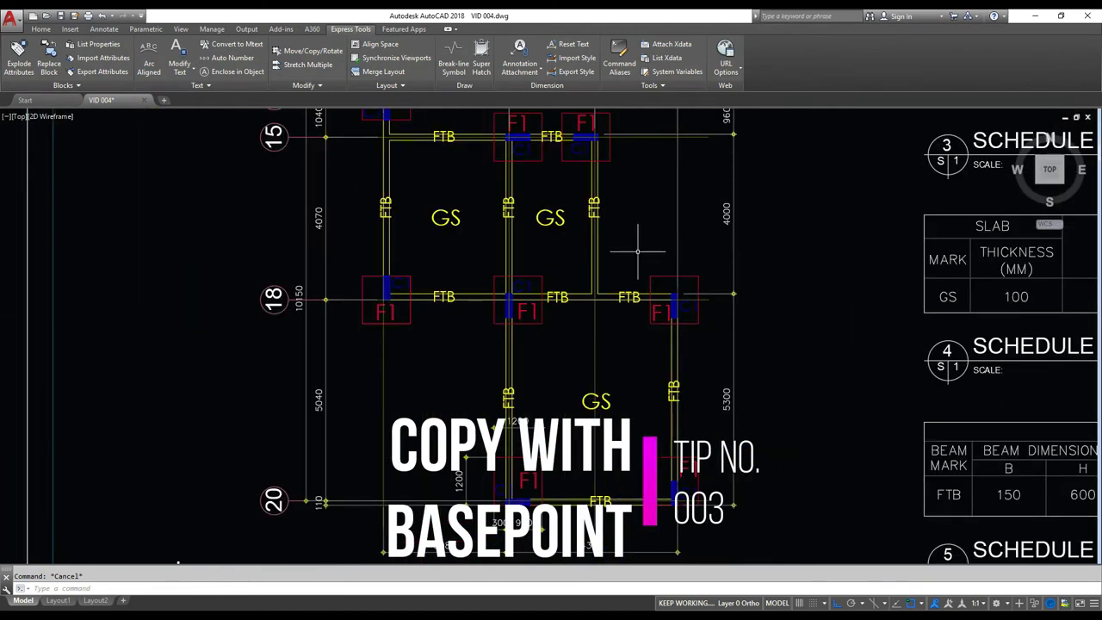
pyautogui.click(637, 252)
pyautogui.click(709, 345)
pyautogui.scroll(2, 675, 293)
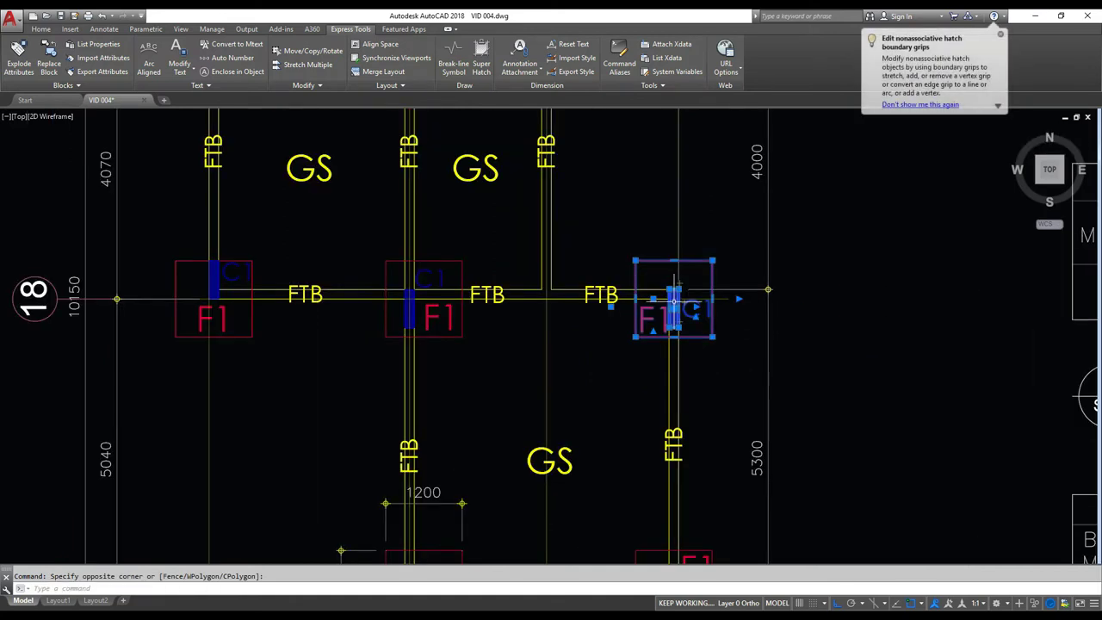
pyautogui.write('o')
pyautogui.press('Return')
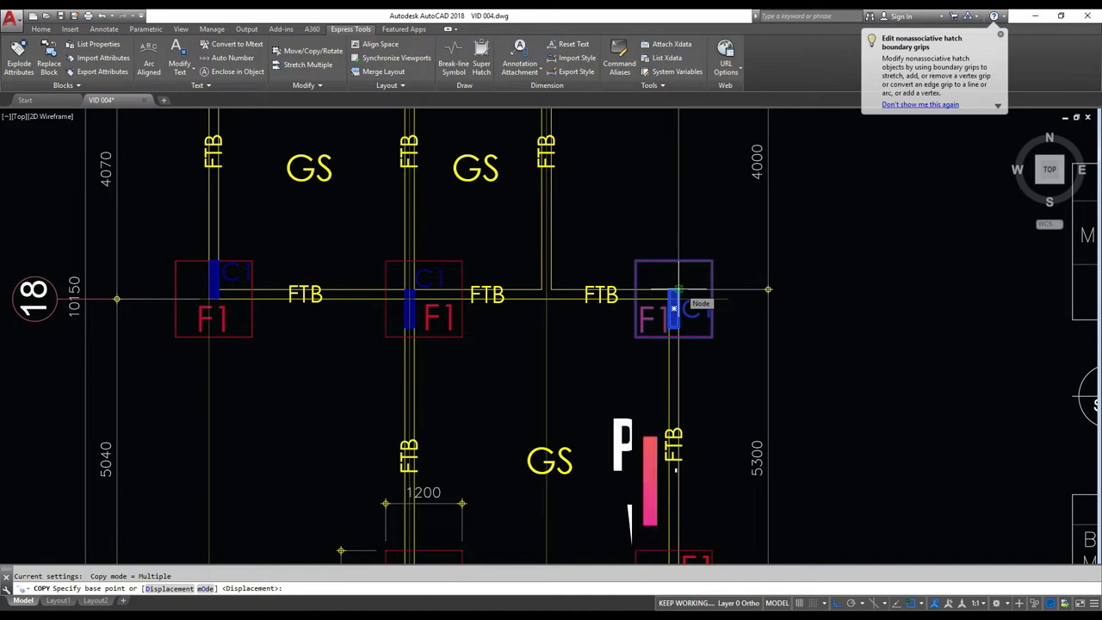
pyautogui.click(677, 291)
pyautogui.scroll(-2, 688, 297)
pyautogui.scroll(-1, 709, 388)
pyautogui.scroll(-3, 708, 388)
pyautogui.scroll(6, 646, 379)
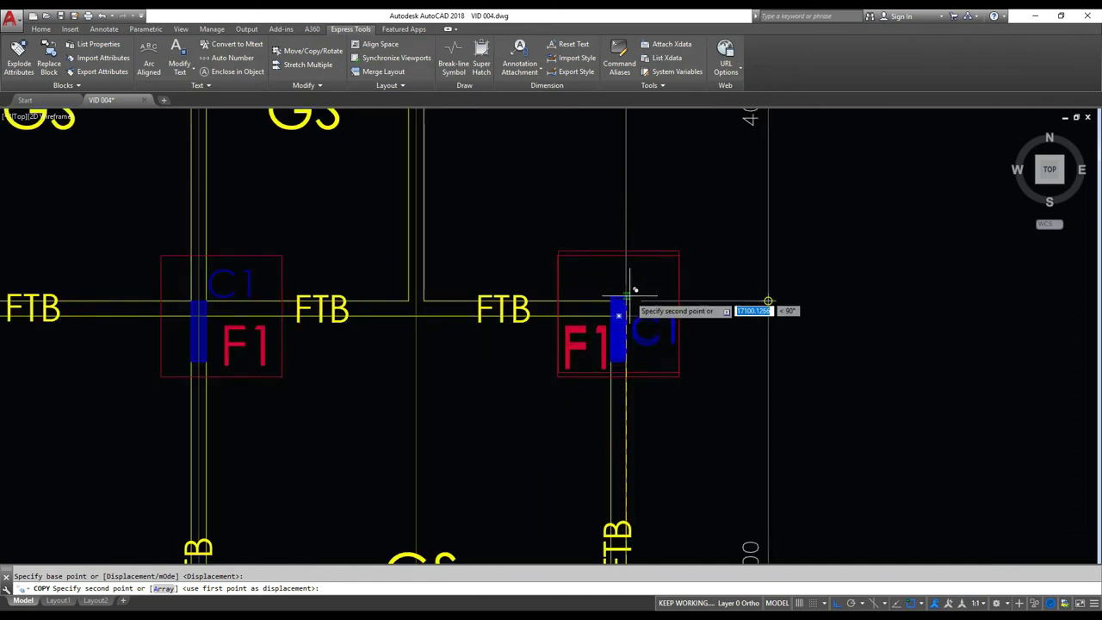
pyautogui.scroll(-6, 634, 293)
pyautogui.scroll(4, 635, 296)
pyautogui.scroll(-2, 632, 263)
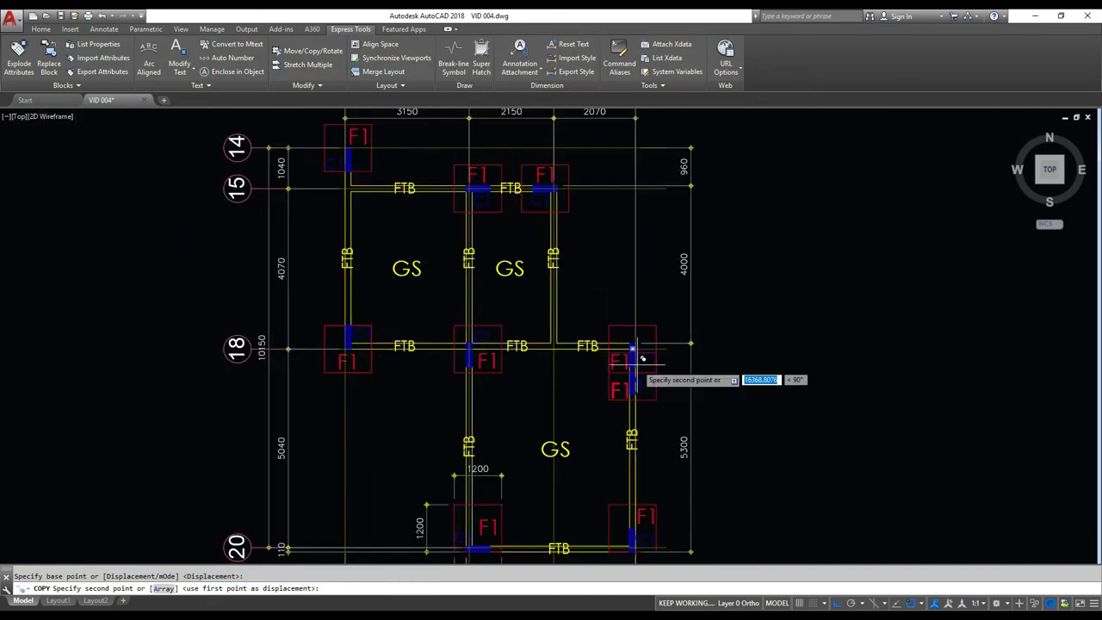
pyautogui.moveTo(638, 299); pyautogui.dragTo(638, 318, button='middle')
pyautogui.scroll(-6, 639, 317)
pyautogui.scroll(1, 633, 340)
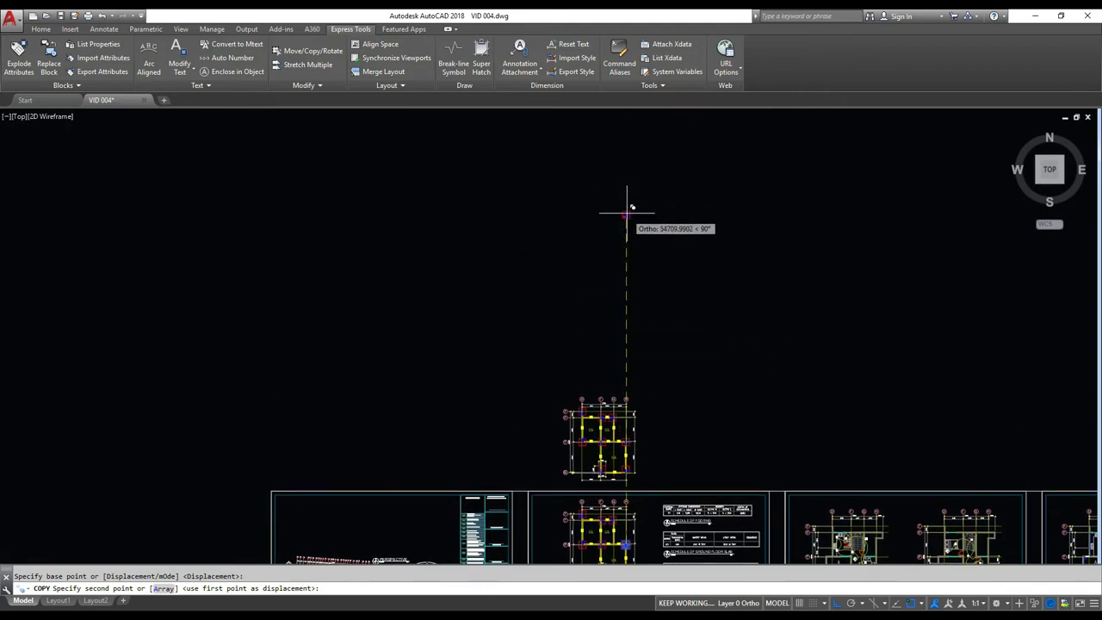
pyautogui.scroll(1, 610, 177)
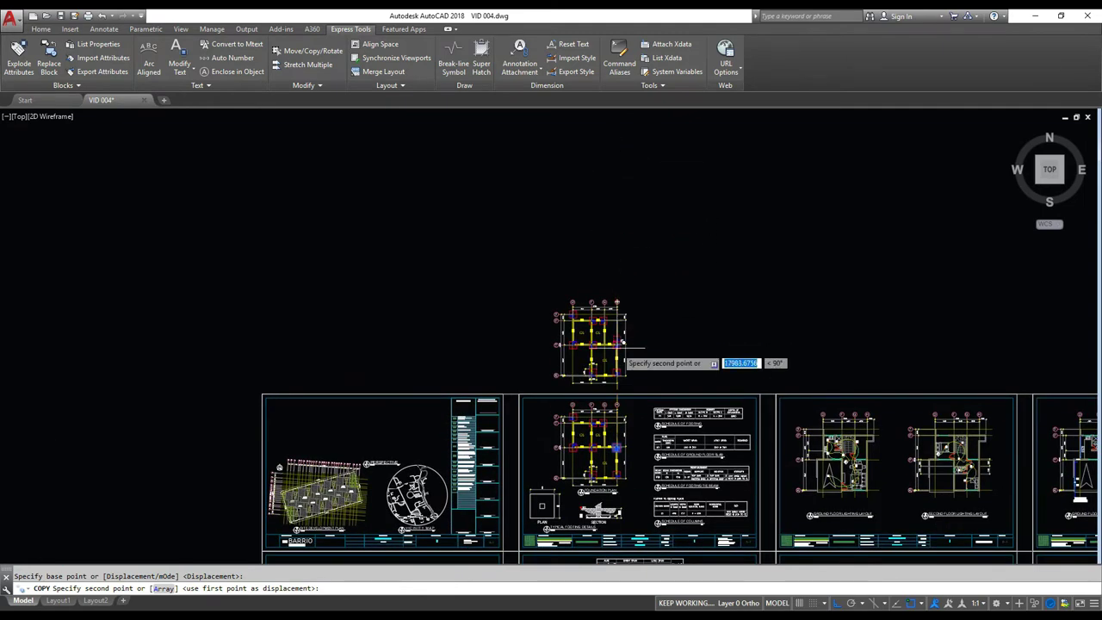
pyautogui.scroll(4, 616, 367)
pyautogui.moveTo(616, 368); pyautogui.dragTo(638, 245, button='middle')
pyautogui.moveTo(617, 529); pyautogui.dragTo(642, 374, button='middle')
pyautogui.press('Escape')
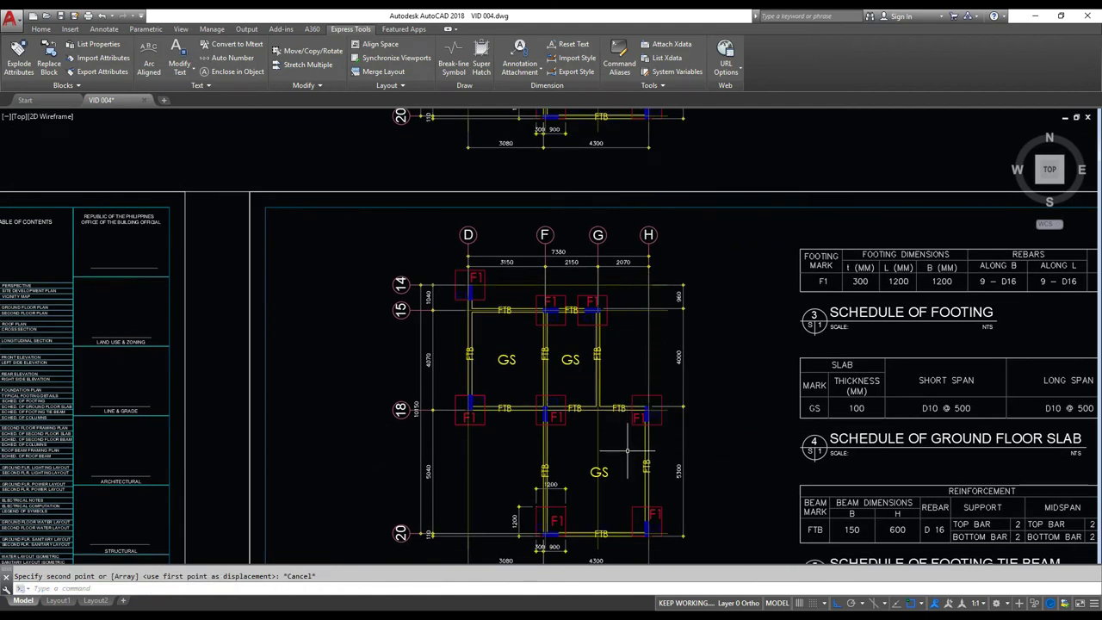
# Copy the F1 footing and C1 column at grids H and 18 with a base point at the column's upper-right corner.
pyautogui.scroll(5, 626, 433)
pyautogui.moveTo(580, 235); pyautogui.dragTo(472, 138, button='middle')
pyautogui.scroll(2, 506, 201)
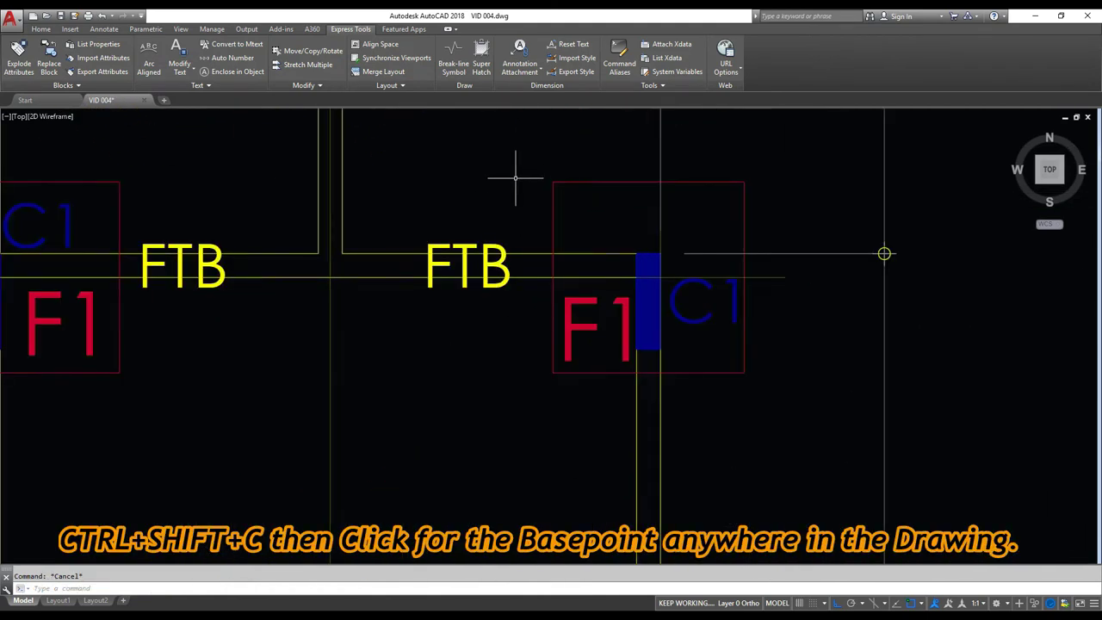
pyautogui.click(514, 144)
pyautogui.click(791, 449)
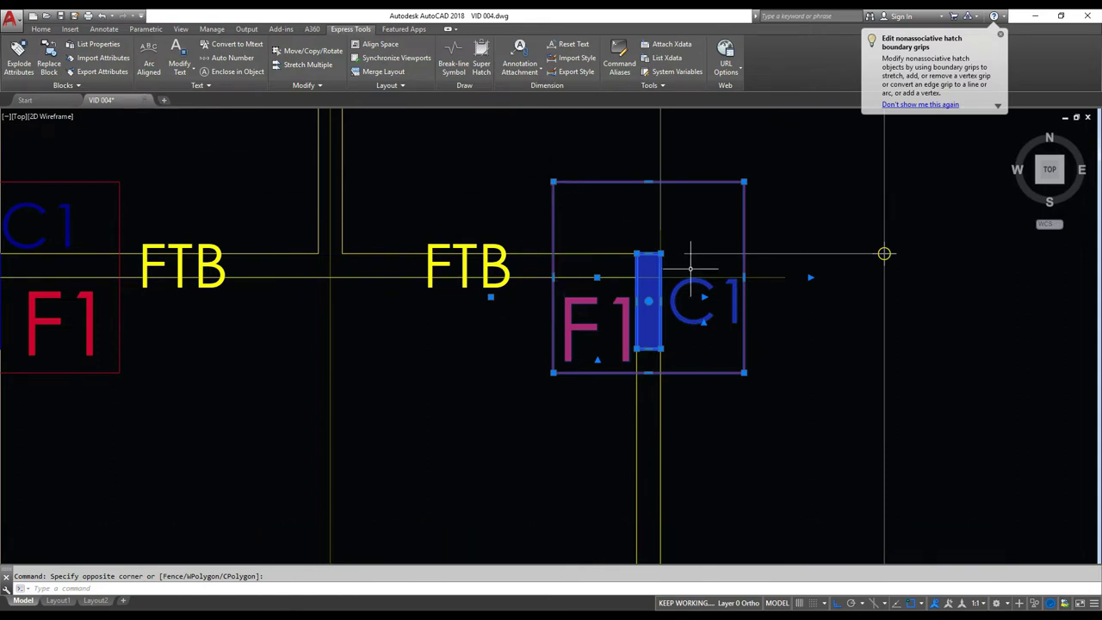
pyautogui.hotkey('ctrl', 'shift', 'c')
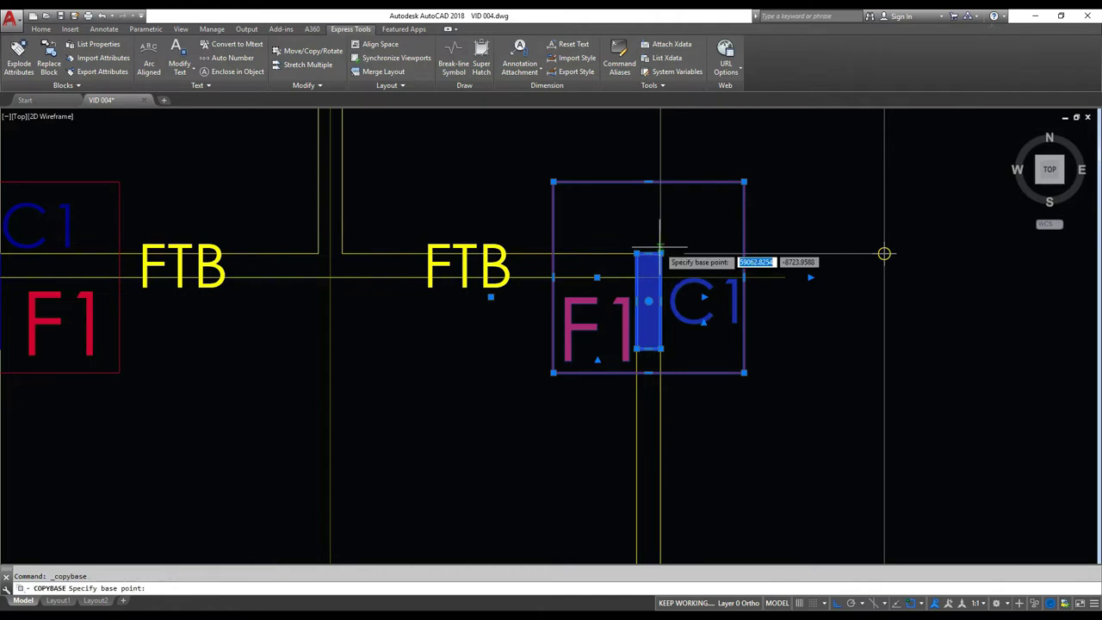
pyautogui.click(661, 254)
pyautogui.press('Escape')
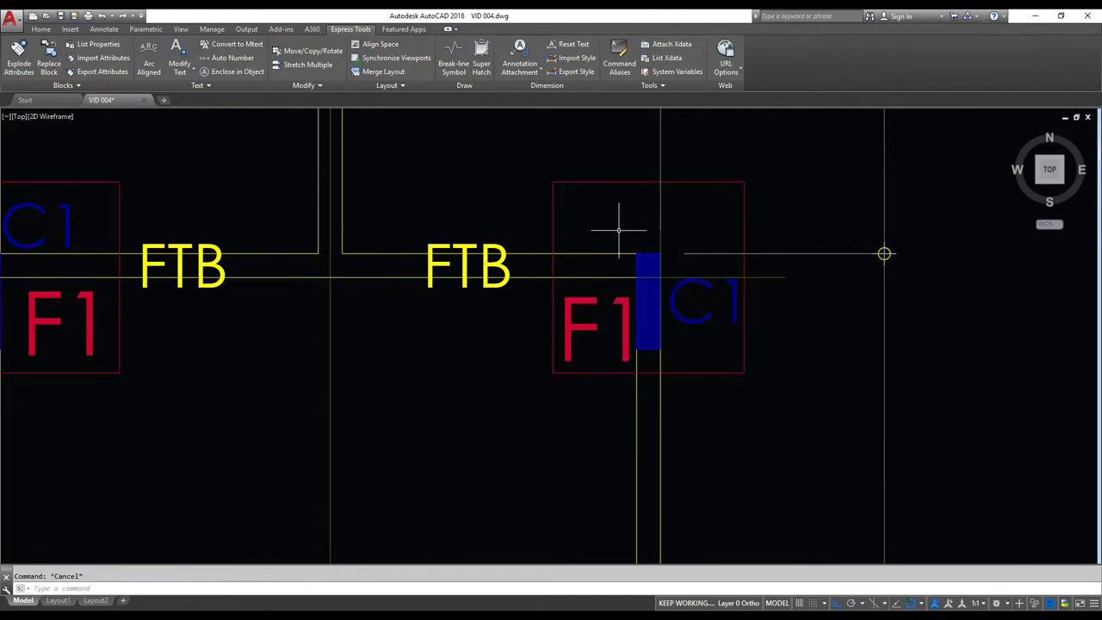
# In the duplicate foundation plan, erase the footing outline and the C1 and F1 labels at grids H and 18.
pyautogui.scroll(-5, 615, 228)
pyautogui.moveTo(617, 179); pyautogui.dragTo(630, 555, button='middle')
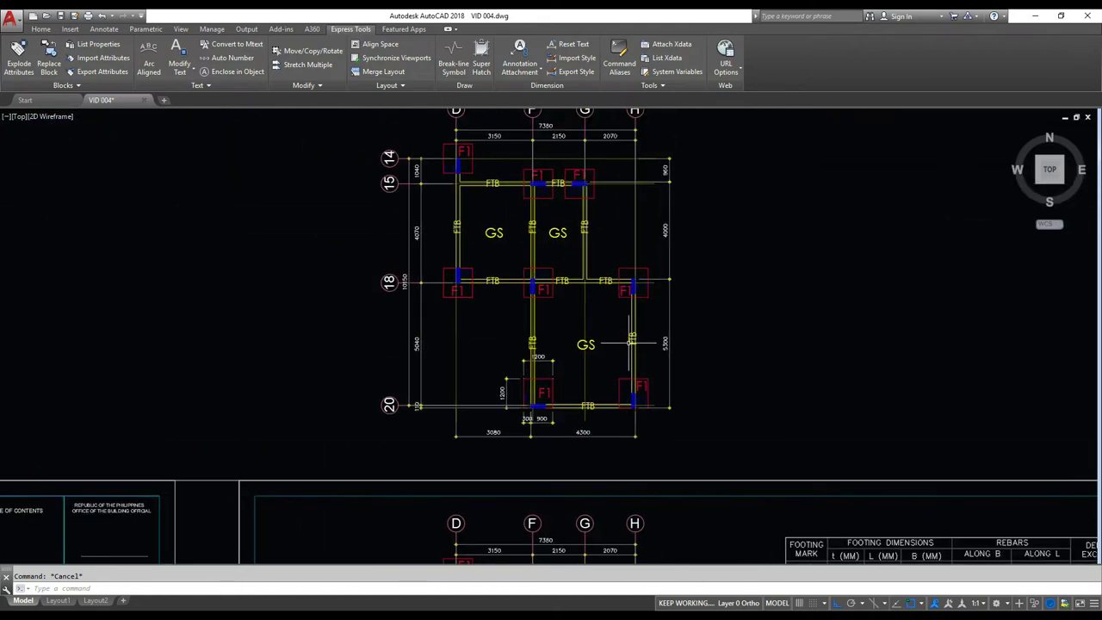
pyautogui.scroll(7, 623, 286)
pyautogui.click(580, 201)
pyautogui.press('Escape')
pyautogui.click(811, 405)
pyautogui.click(764, 352)
pyautogui.press('e')
pyautogui.press('space')
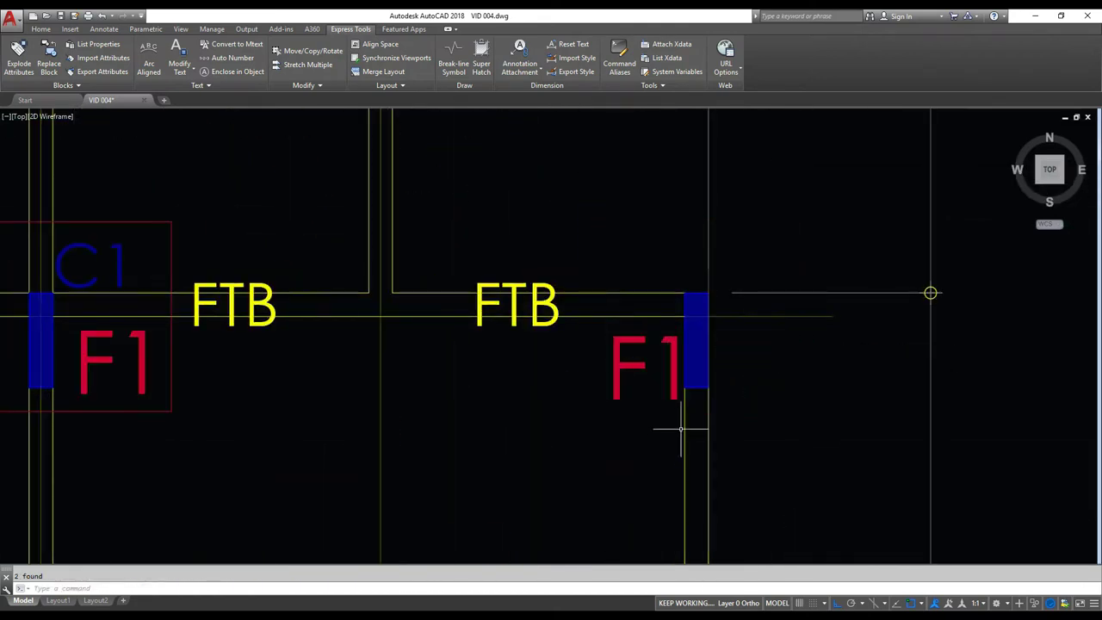
pyautogui.click(681, 428)
pyautogui.click(647, 375)
pyautogui.press('e')
pyautogui.press('space')
pyautogui.moveTo(678, 367); pyautogui.dragTo(617, 300, button='middle')
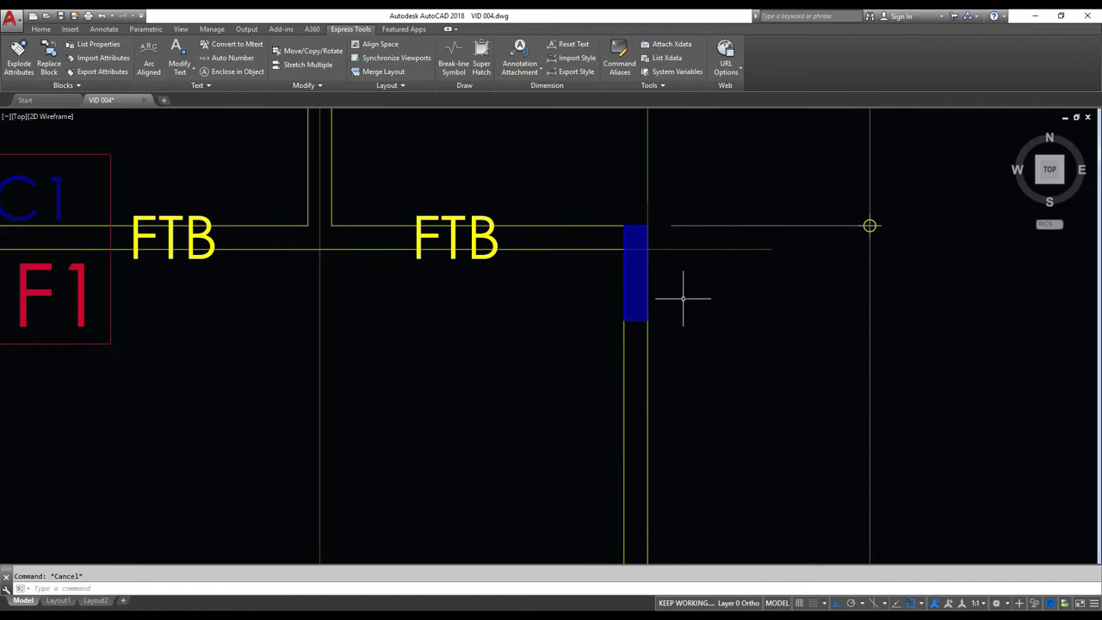
# Paste the copied footing and column at grids H and 18 of the duplicate plan, aligned to the column corner, and check its selection.
pyautogui.hotkey('ctrl', 'v')
pyautogui.click(638, 226)
pyautogui.scroll(-5, 657, 302)
pyautogui.scroll(4, 603, 211)
pyautogui.click(545, 129)
pyautogui.scroll(-4, 620, 201)
pyautogui.scroll(4, 616, 205)
pyautogui.press('Escape')
pyautogui.click(648, 280)
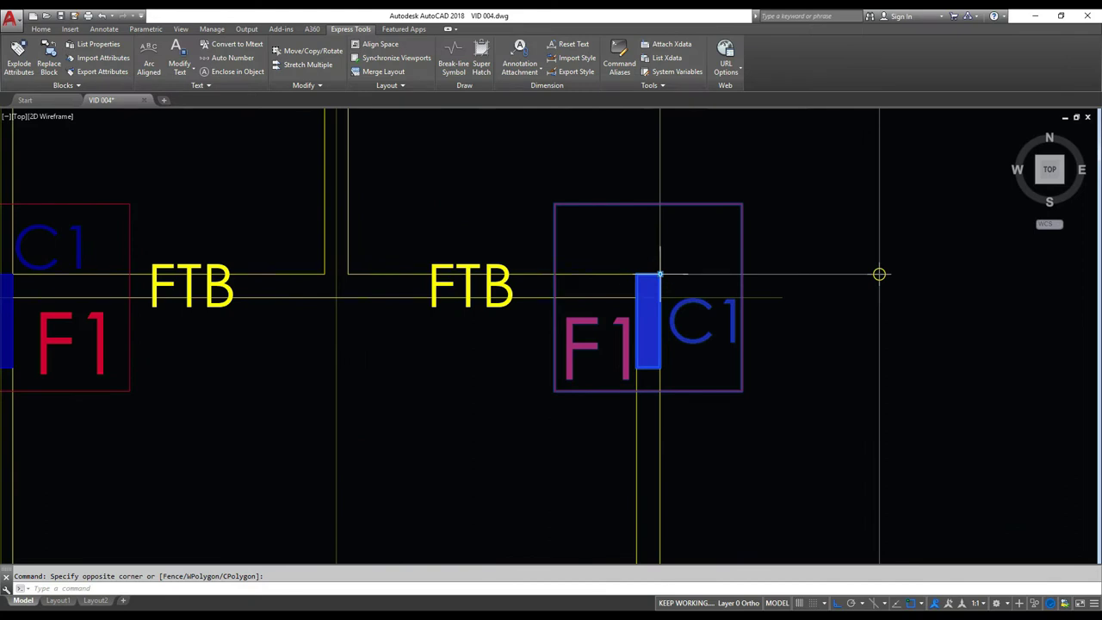
pyautogui.scroll(-4, 516, 249)
pyautogui.scroll(4, 641, 266)
pyautogui.press('Escape')
# Erase the footing and column at grids F and 18, and paste the copied group there as a block.
pyautogui.click(506, 189)
pyautogui.click(734, 462)
pyautogui.press('Delete')
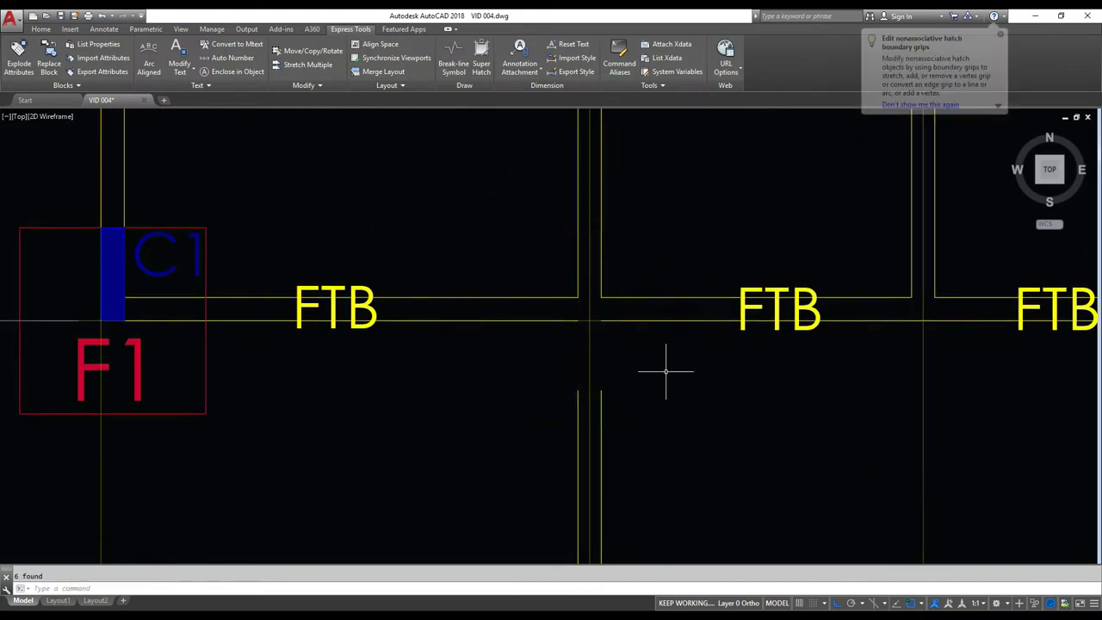
pyautogui.hotkey('ctrl', 'shift', 'v')
pyautogui.click(594, 310)
pyautogui.moveTo(247, 373); pyautogui.dragTo(632, 325, button='middle')
pyautogui.press('Escape')
# Erase the footing and column at grids D and 18, and paste the copied group there as a block.
pyautogui.click(376, 146)
pyautogui.click(665, 509)
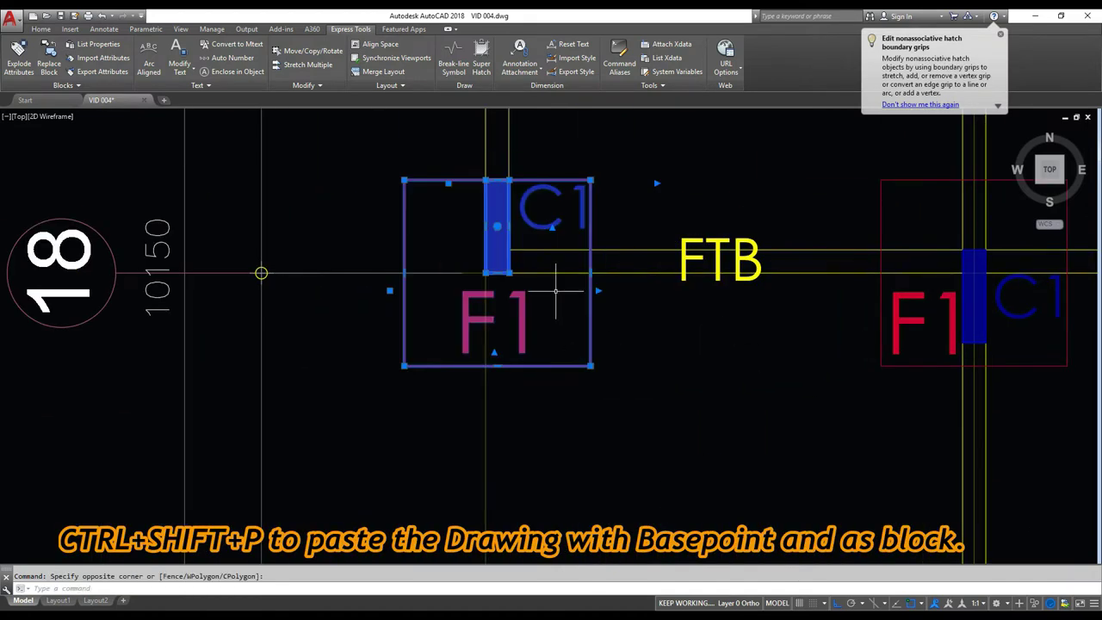
pyautogui.press('Delete')
pyautogui.hotkey('ctrl', 'shift', 'v')
pyautogui.scroll(-5, 522, 301)
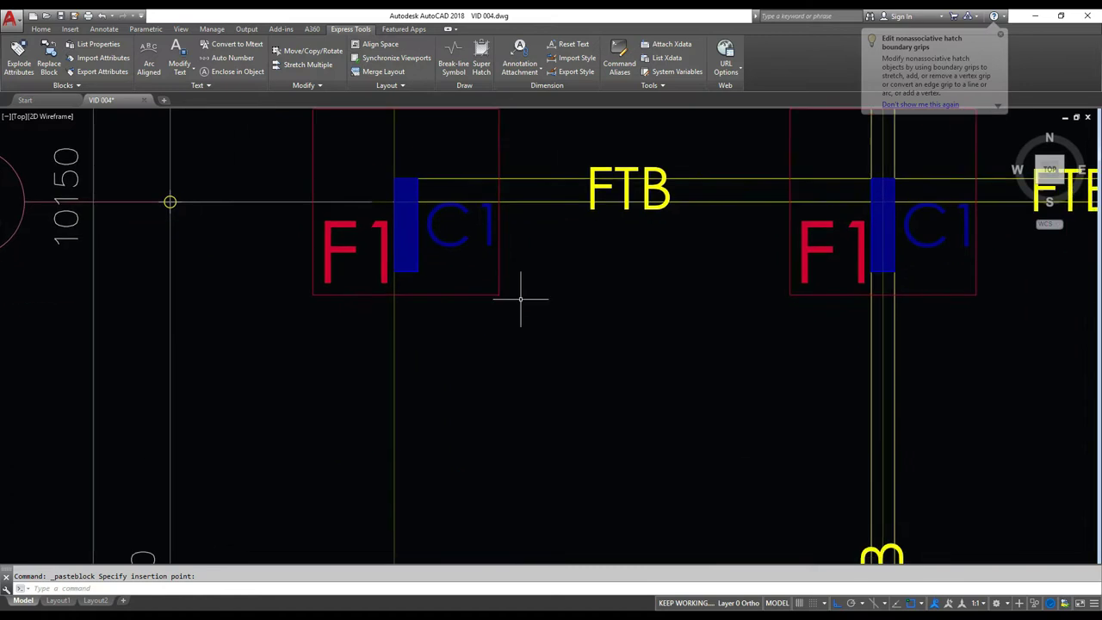
pyautogui.moveTo(519, 347); pyautogui.dragTo(523, 381, button='middle')
pyautogui.scroll(5, 509, 337)
pyautogui.press('Escape')
pyautogui.click(573, 386)
pyautogui.click(563, 346)
pyautogui.press('Escape')
pyautogui.click(597, 389)
pyautogui.click(574, 345)
pyautogui.press('Escape')
pyautogui.scroll(-3, 574, 328)
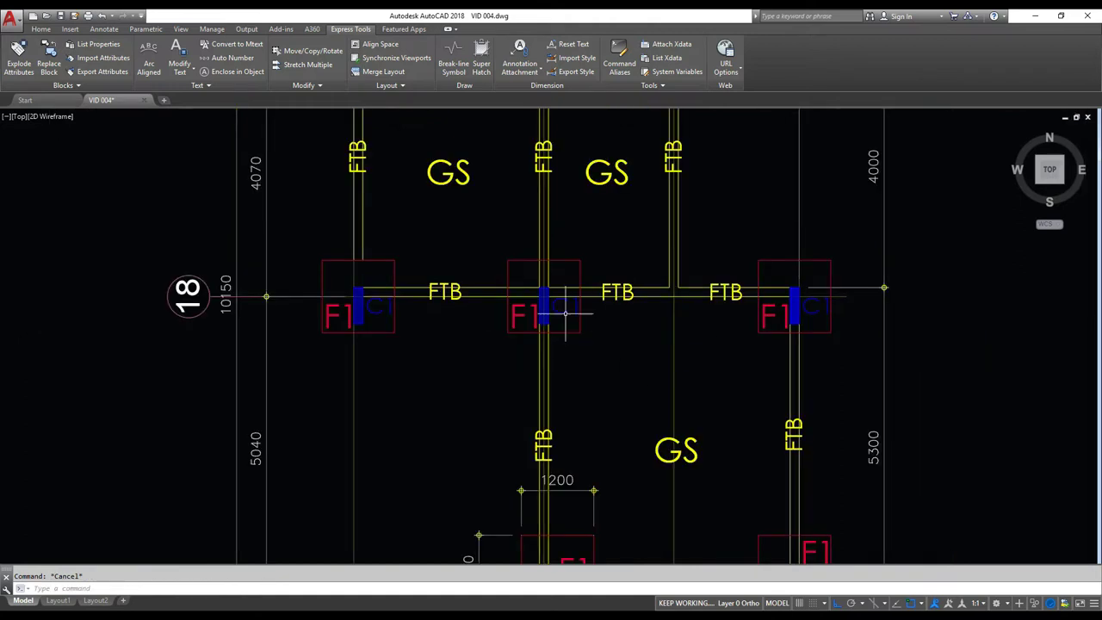
pyautogui.moveTo(566, 314); pyautogui.dragTo(546, 297, button='middle')
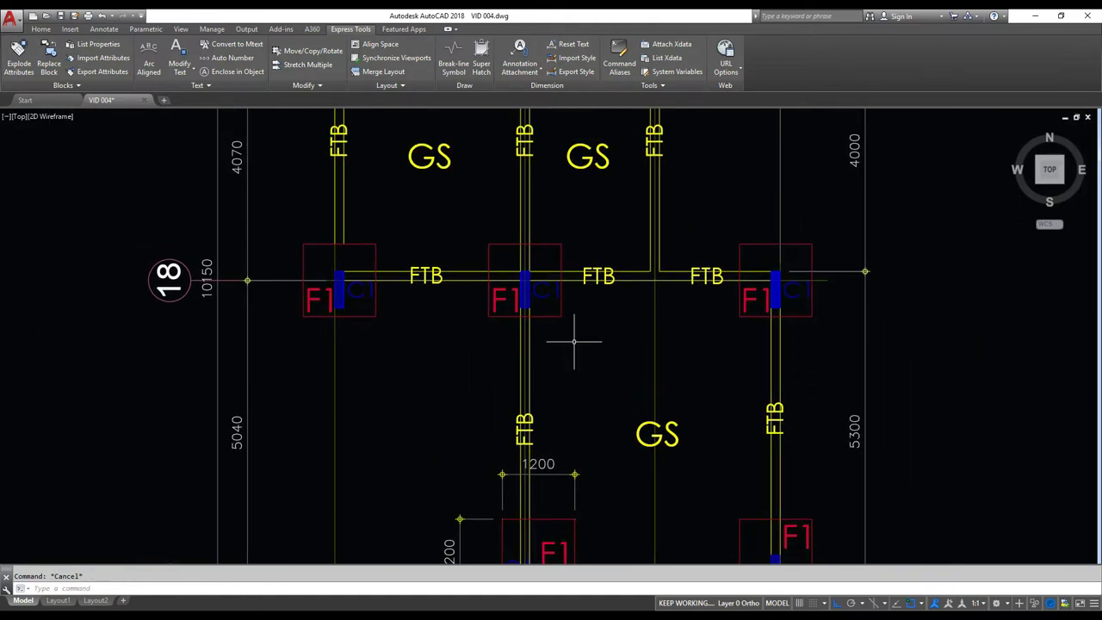
pyautogui.moveTo(574, 342); pyautogui.dragTo(405, 251, button='middle')
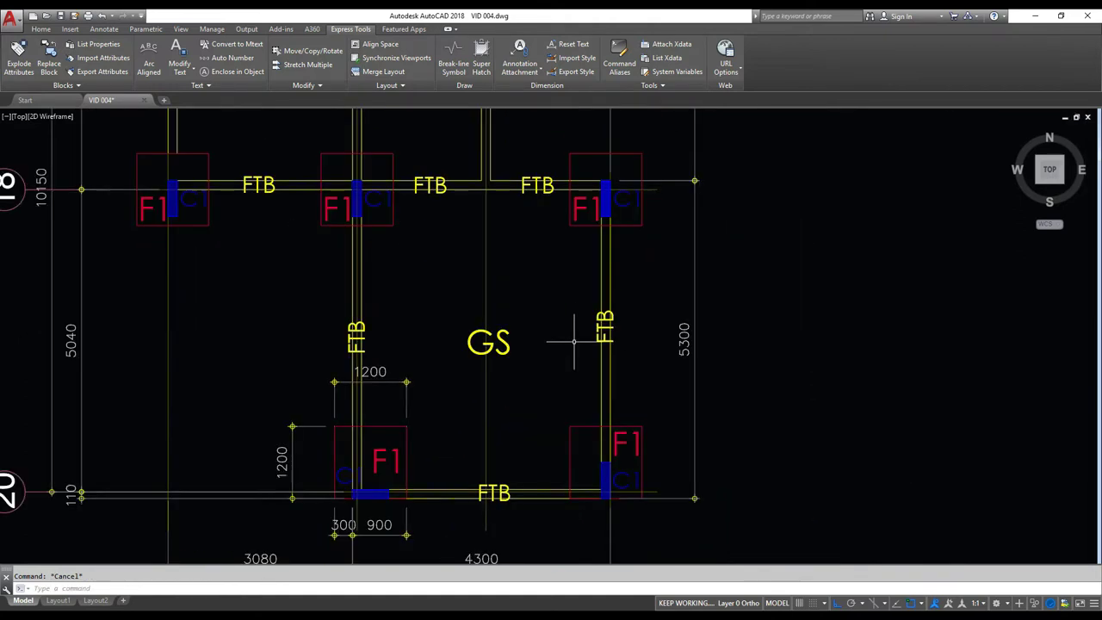
# Check the name of the pasted footing block at grids H and 18 in the Edit Block Definition dialog.
pyautogui.moveTo(582, 370)
pyautogui.mouseDown(button='middle')
pyautogui.moveTo(509, 342)
pyautogui.moveTo(561, 393)
pyautogui.mouseUp(button='middle')
pyautogui.scroll(-2, 509, 342)
pyautogui.click(537, 388)
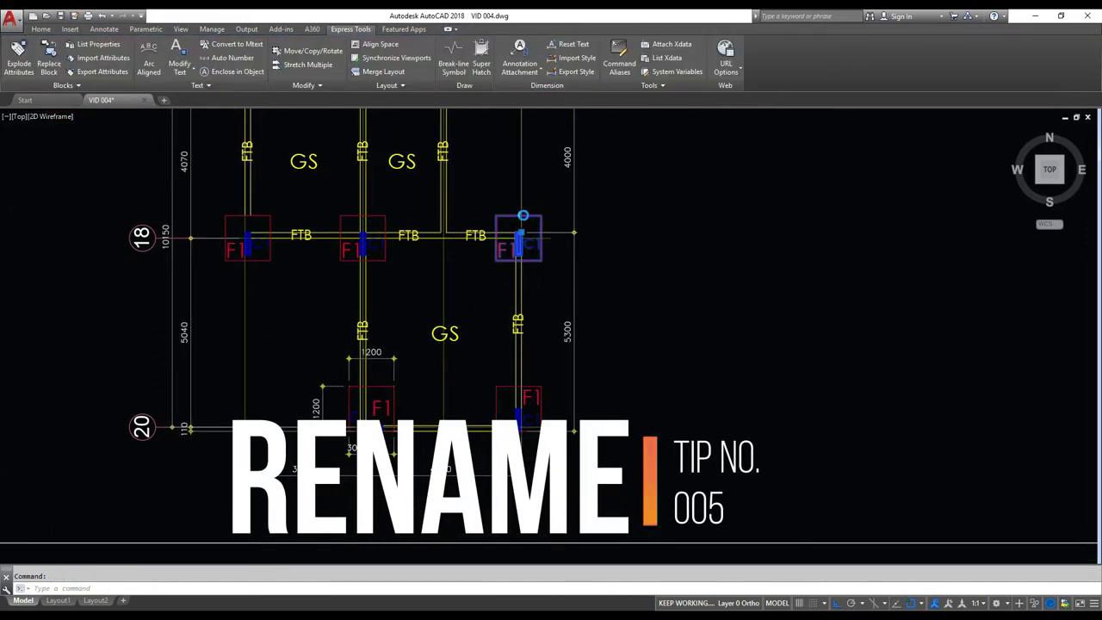
pyautogui.doubleClick(519, 239)
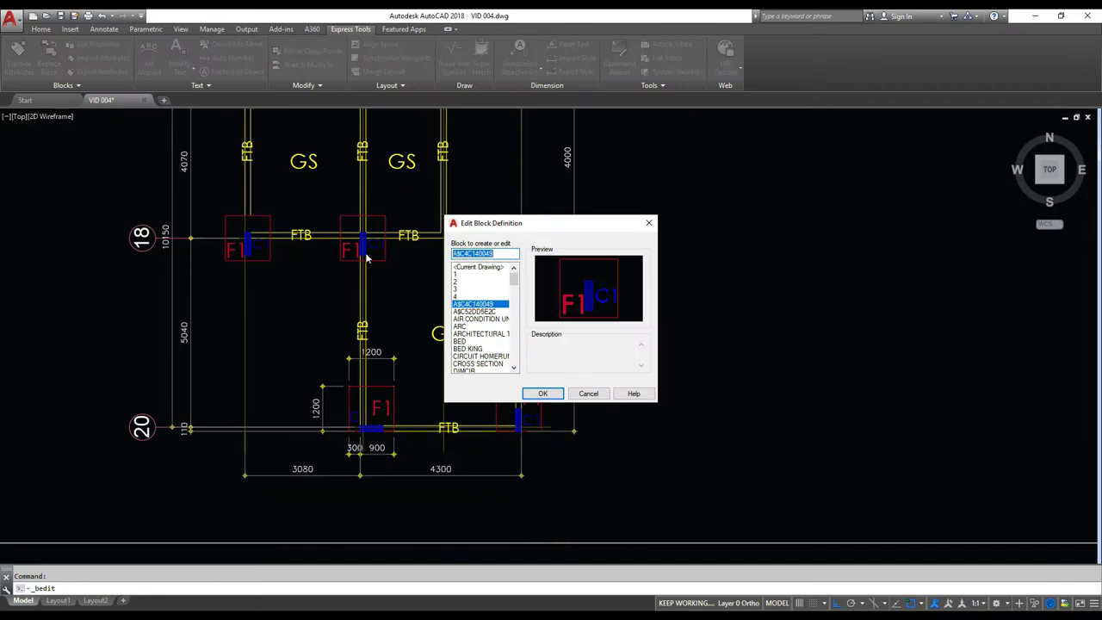
pyautogui.click(586, 393)
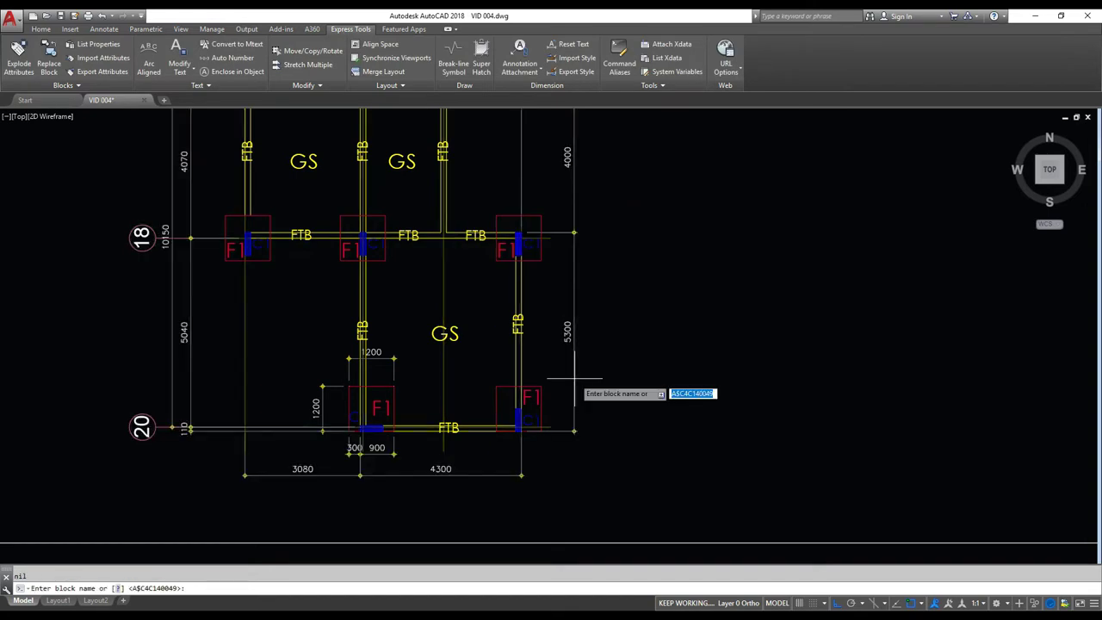
pyautogui.moveTo(645, 350); pyautogui.dragTo(567, 422, button='middle')
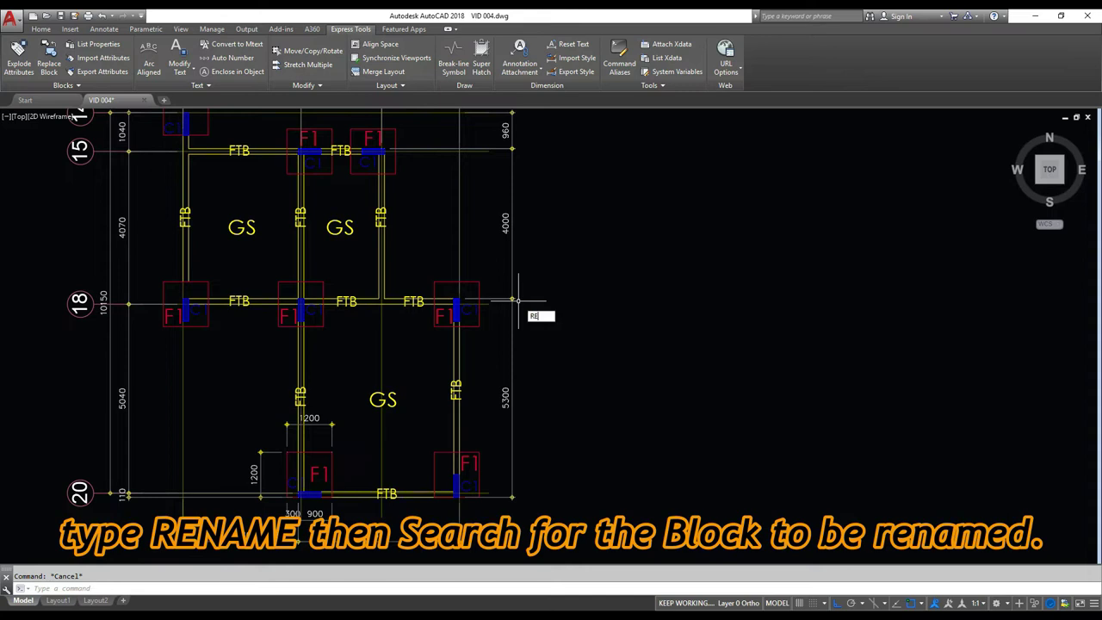
pyautogui.write('RENAME')
pyautogui.press('Return')
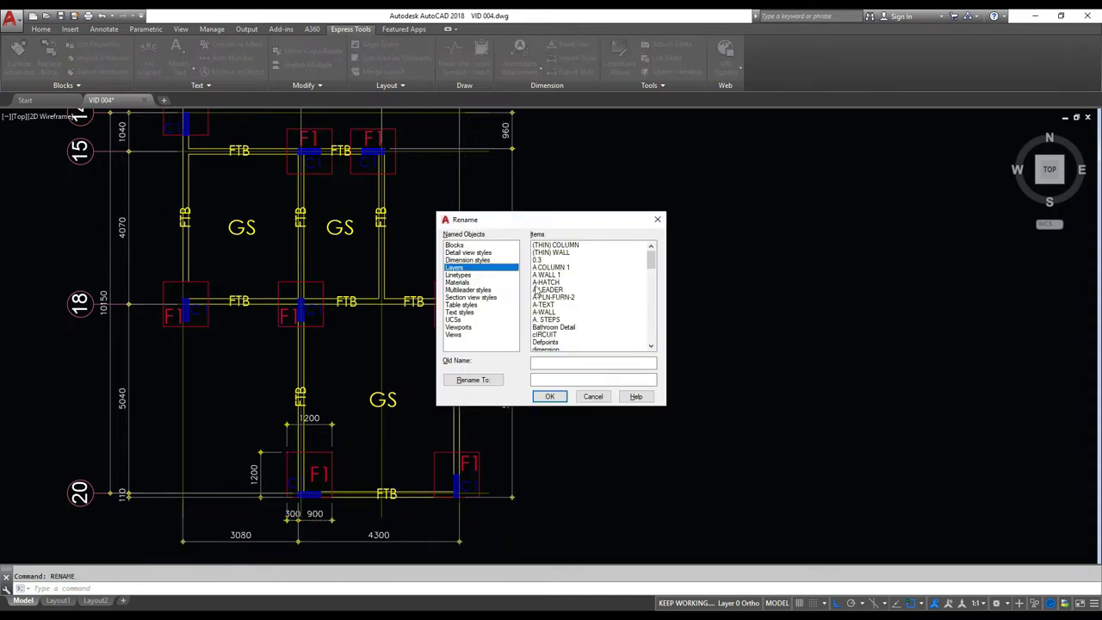
pyautogui.click(462, 247)
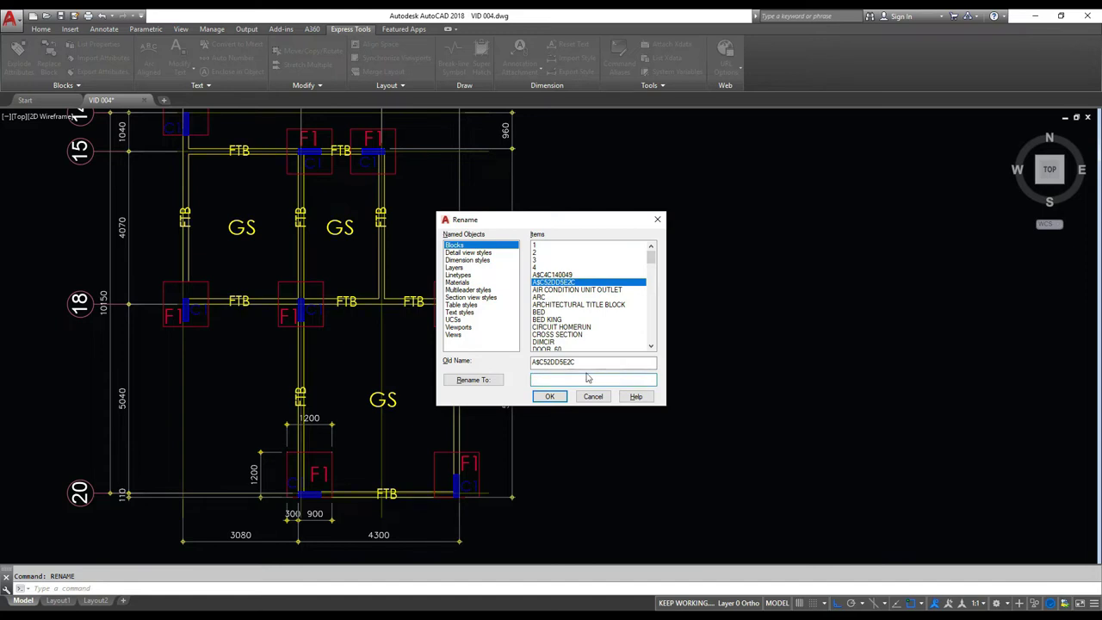
pyautogui.press('Escape')
# Copy the name of the footing block at grids H and 18 from its block definition dialog without opening the Block Editor.
pyautogui.doubleClick(474, 280)
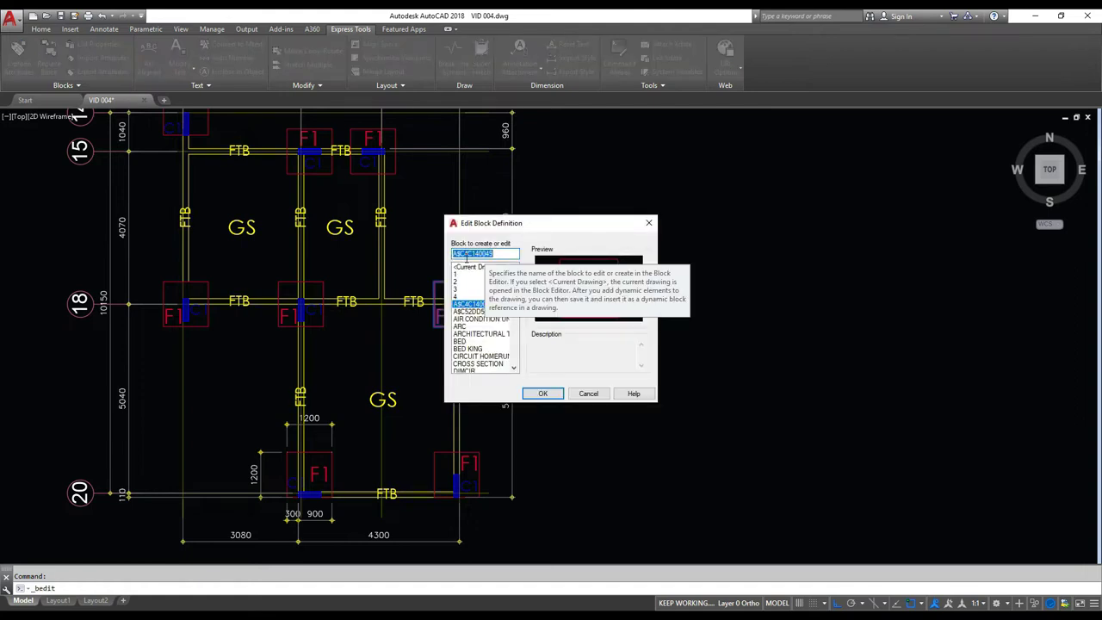
pyautogui.rightClick(465, 254)
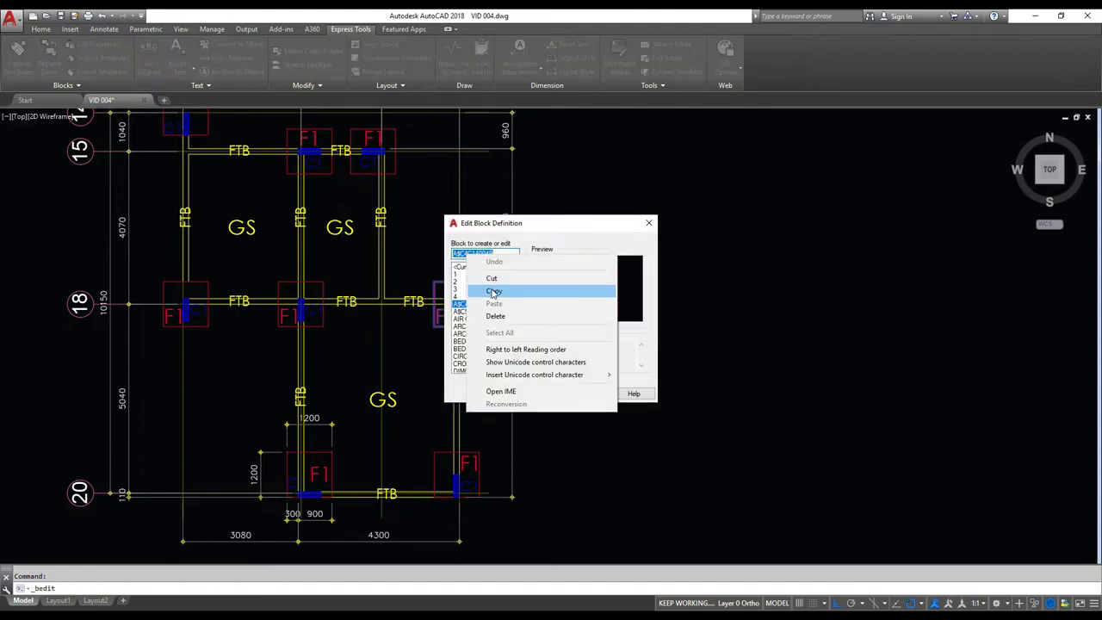
pyautogui.click(494, 292)
pyautogui.click(588, 393)
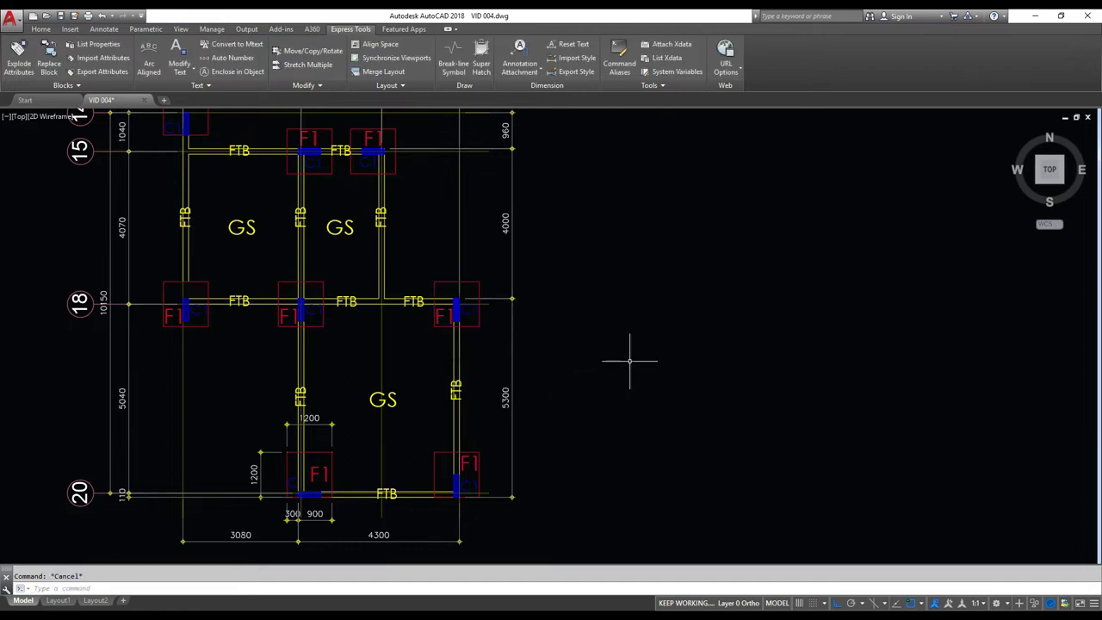
# Use the Rename command to rename the footing block A$C4C140049 to COLUMN.
pyautogui.press('Return')
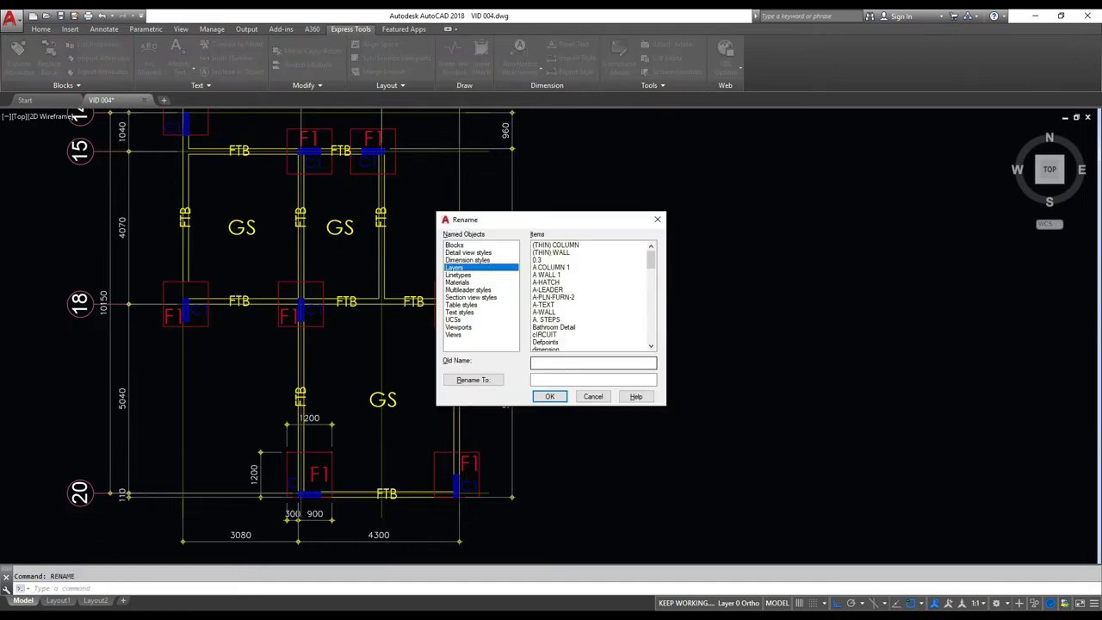
pyautogui.click(476, 246)
pyautogui.hotkey('ctrl', 'v')
pyautogui.click(558, 381)
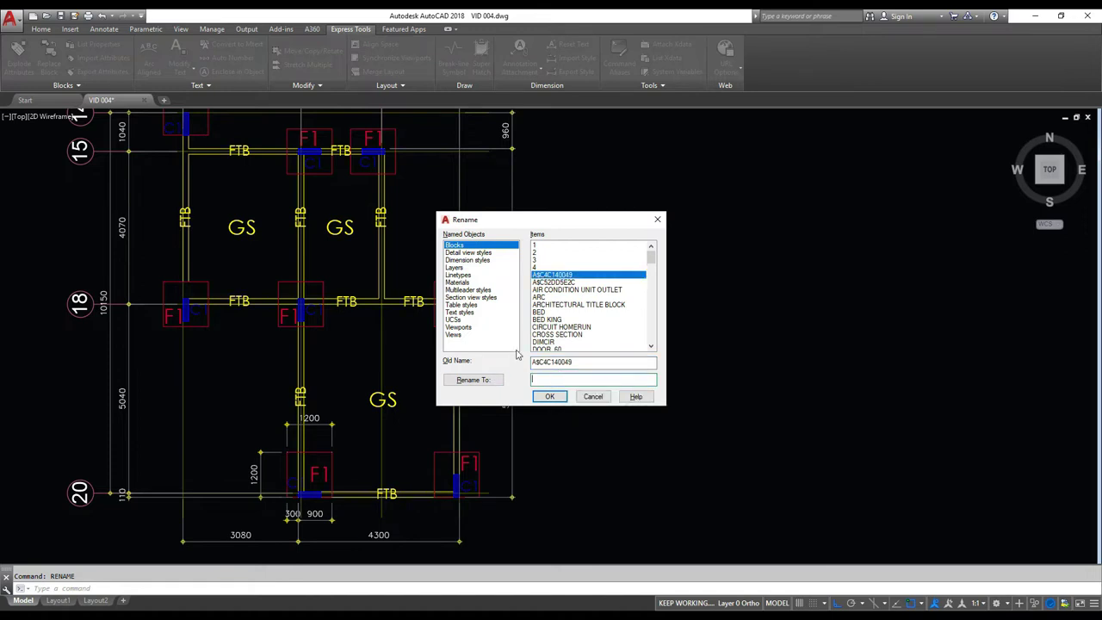
pyautogui.write('COLUMN')
pyautogui.click(547, 396)
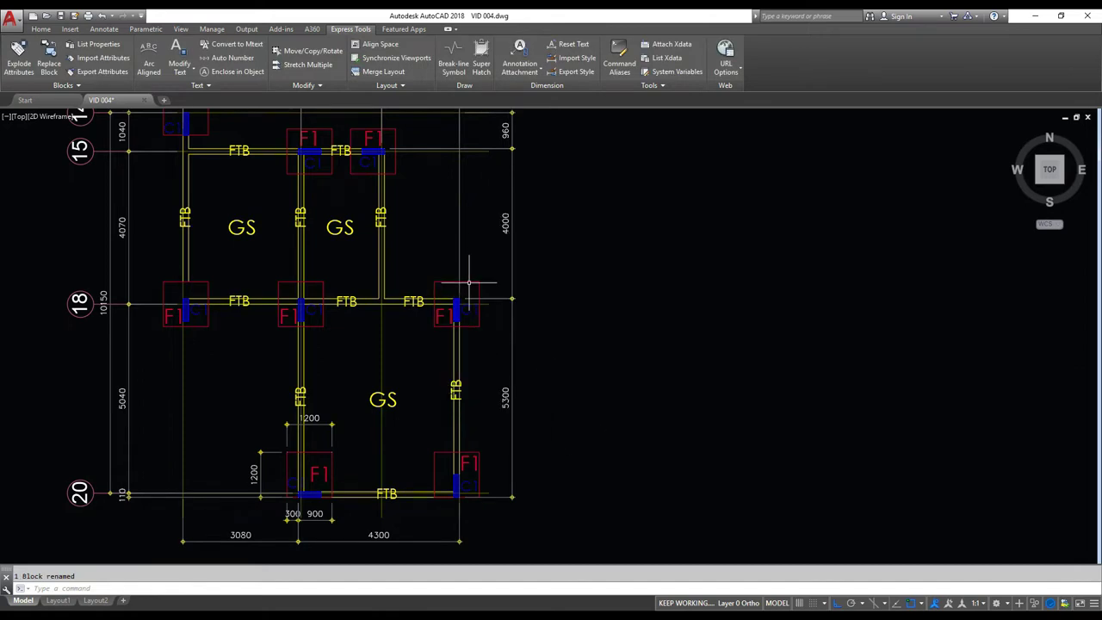
# Check the name of the footing block at grids H and 18 in the Edit Block Definition dialog, without opening the Block Editor.
pyautogui.doubleClick(469, 281)
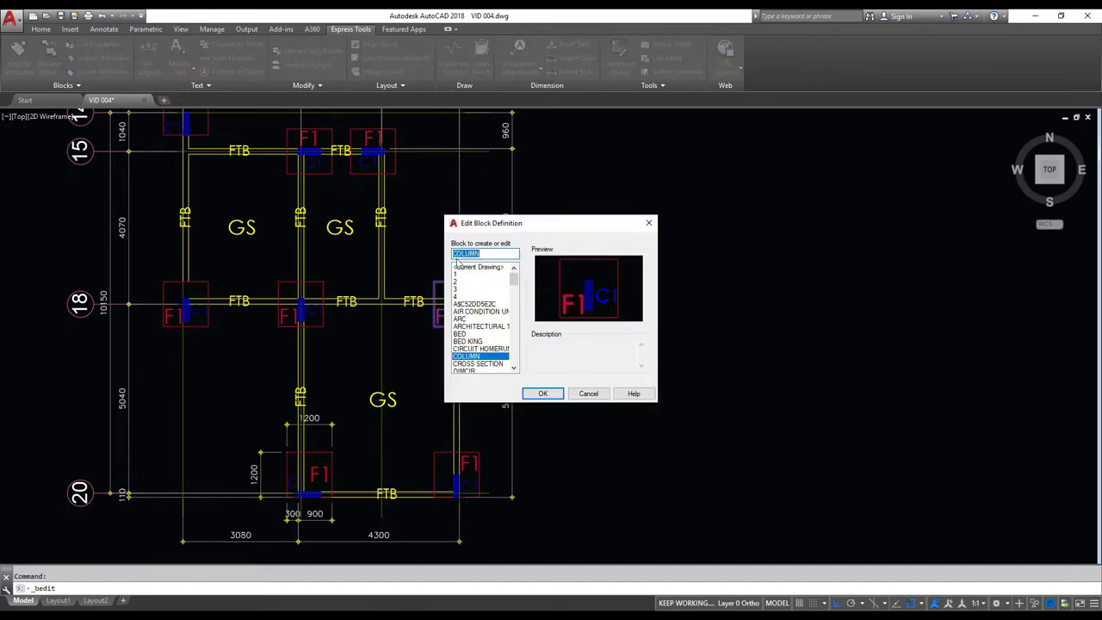
pyautogui.click(592, 396)
pyautogui.moveTo(491, 399)
pyautogui.mouseDown(button='middle')
pyautogui.moveTo(713, 395)
pyautogui.moveTo(659, 397)
pyautogui.mouseUp(button='middle')
pyautogui.press('Escape')
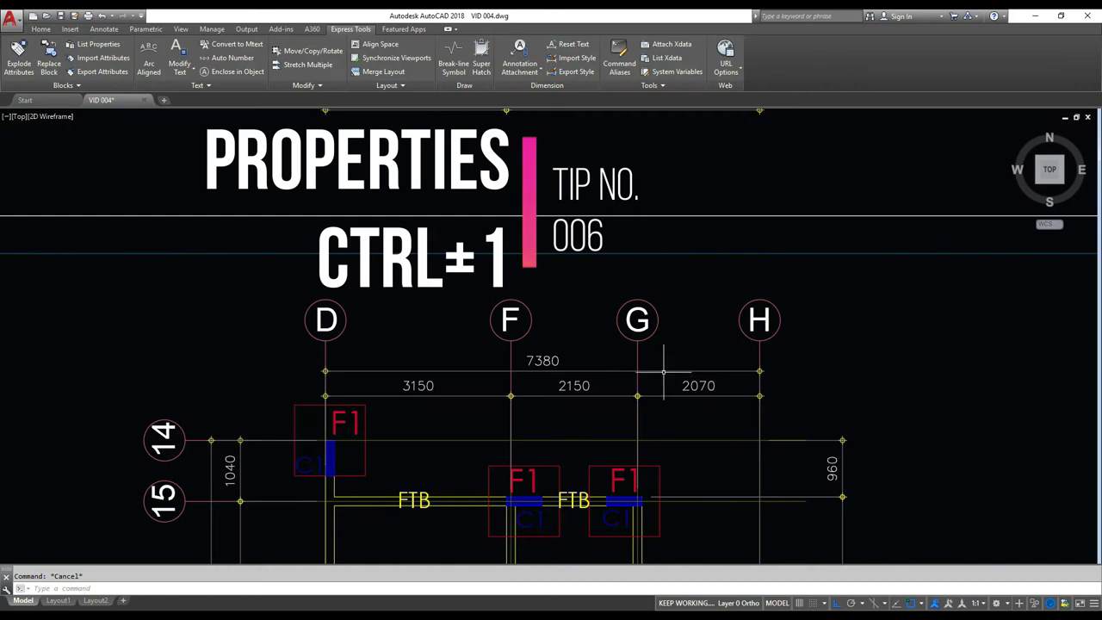
pyautogui.click(661, 372)
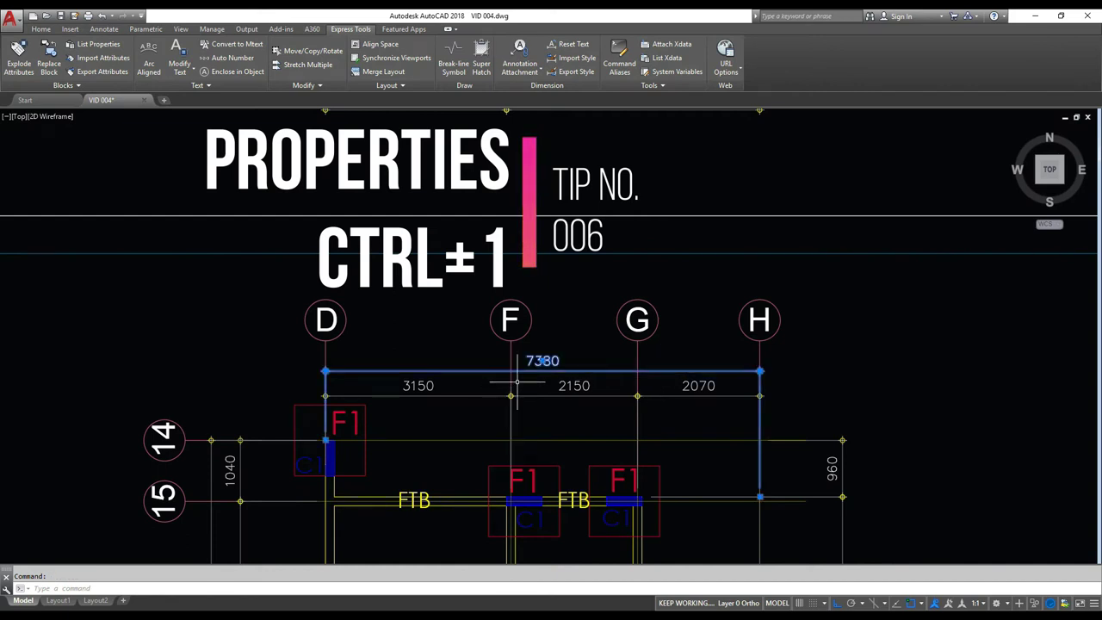
pyautogui.scroll(4, 517, 381)
pyautogui.scroll(-4, 592, 378)
pyautogui.scroll(2, 655, 313)
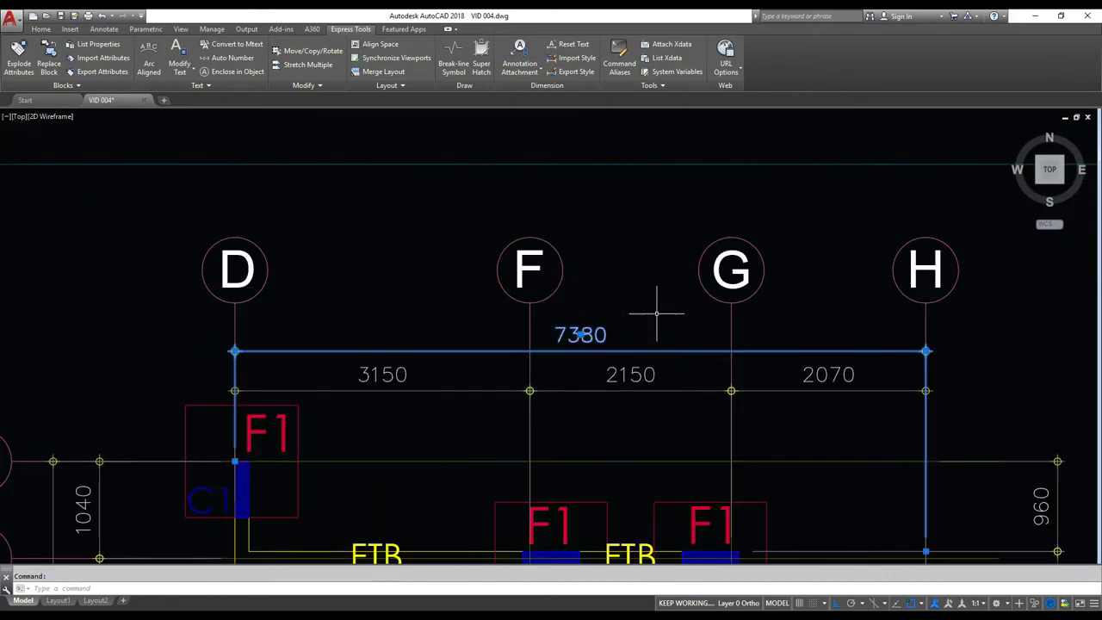
pyautogui.moveTo(632, 322); pyautogui.dragTo(639, 290, button='middle')
pyautogui.scroll(-2, 453, 300)
pyautogui.moveTo(478, 314); pyautogui.dragTo(483, 337, button='middle')
pyautogui.moveTo(559, 334); pyautogui.dragTo(576, 344, button='middle')
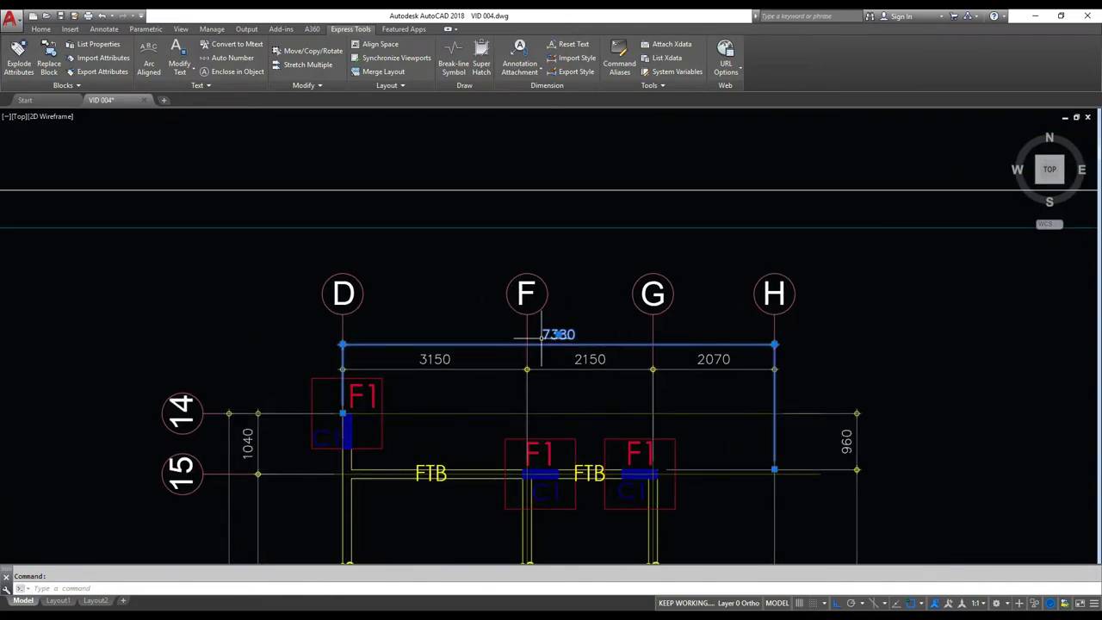
pyautogui.scroll(2, 533, 335)
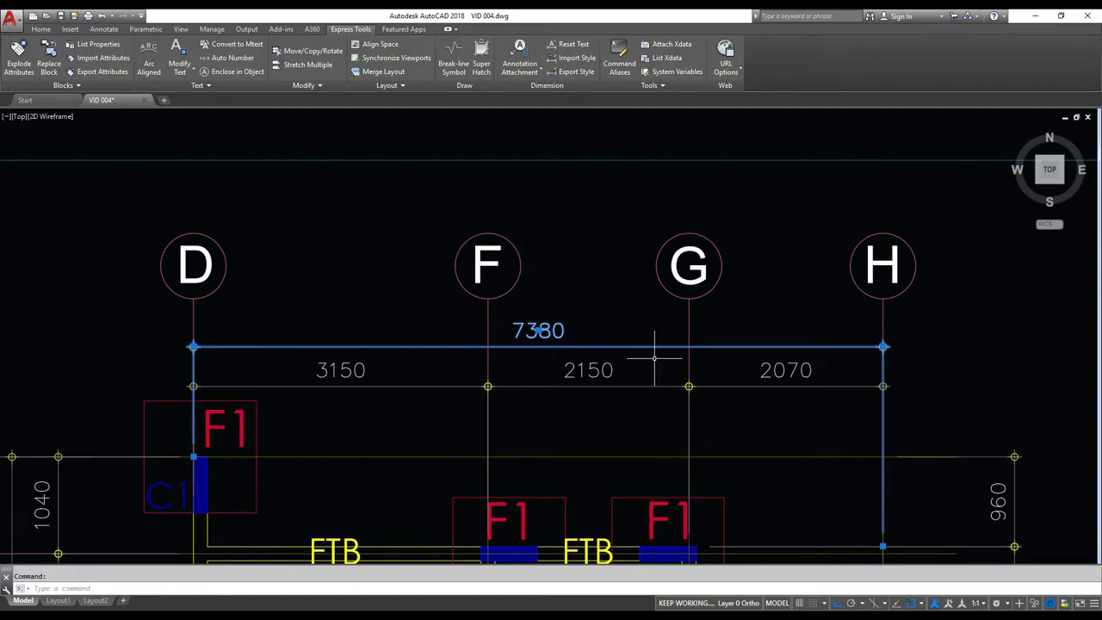
pyautogui.press('Escape')
# Open the properties of the overall dimension between grids D and H and edit its overall dimension scale.
pyautogui.moveTo(532, 349); pyautogui.dragTo(528, 302, button='middle')
pyautogui.click(530, 307)
pyautogui.click(523, 264)
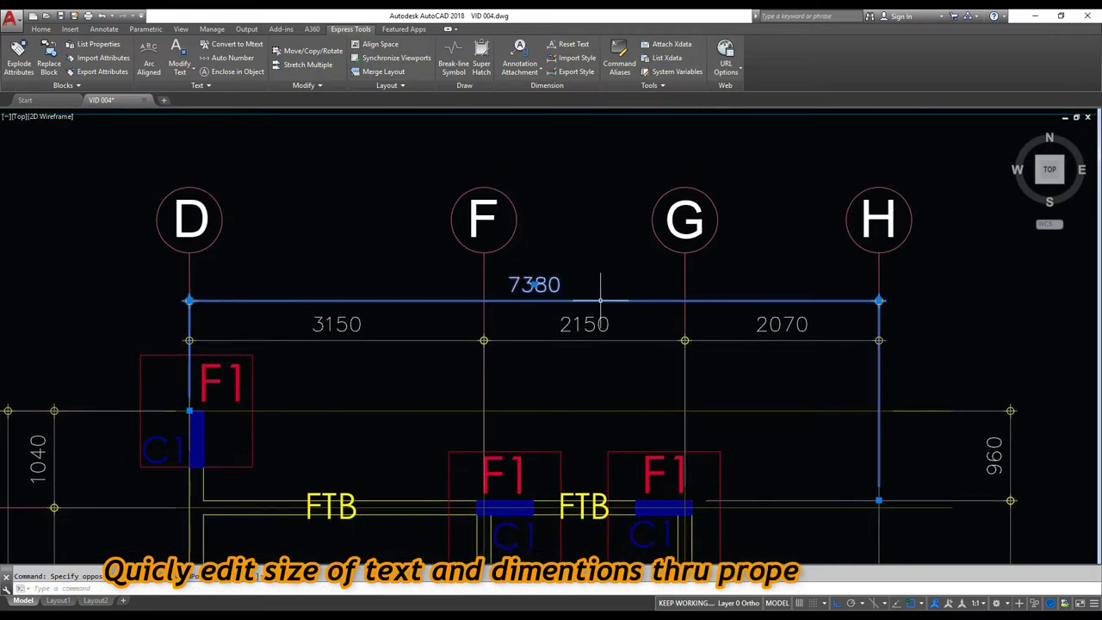
pyautogui.moveTo(580, 236); pyautogui.dragTo(579, 272, button='middle')
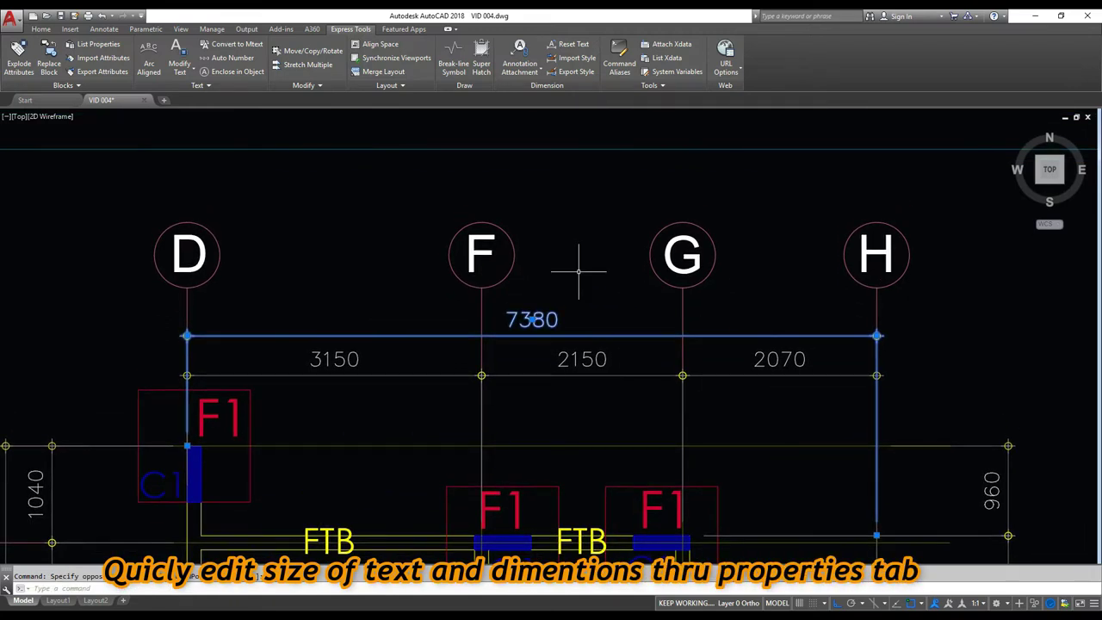
pyautogui.hotkey('ctrl', '1')
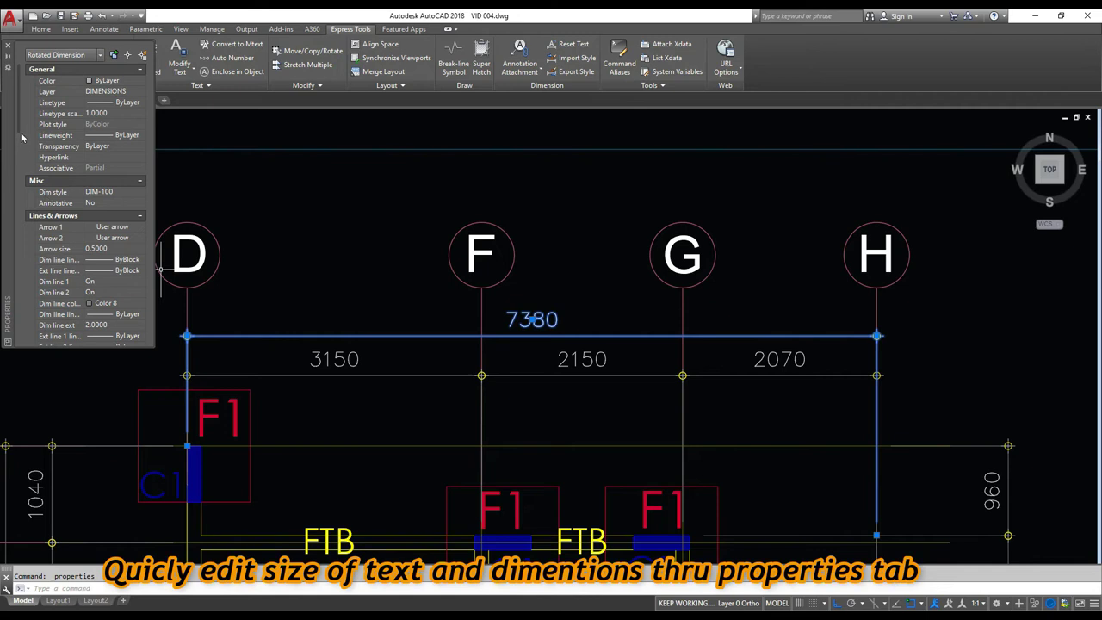
pyautogui.scroll(-10, 73, 236)
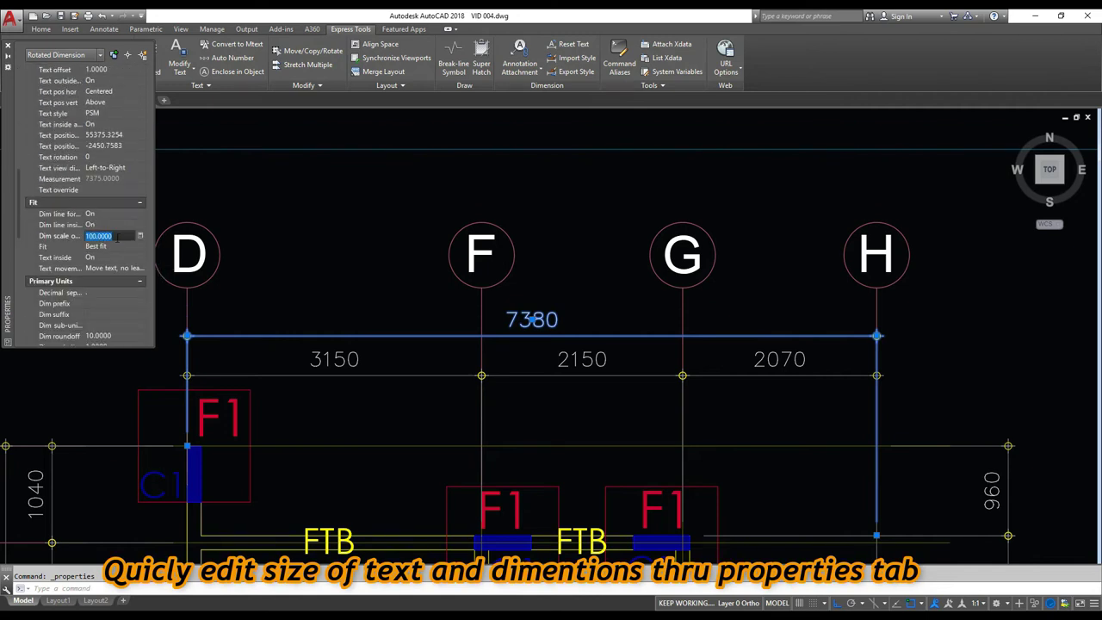
pyautogui.press('Return')
pyautogui.moveTo(649, 327)
pyautogui.mouseDown(button='middle')
pyautogui.moveTo(652, 307)
pyautogui.moveTo(674, 294)
pyautogui.mouseUp(button='middle')
pyautogui.moveTo(524, 336); pyautogui.dragTo(718, 317, button='middle')
pyautogui.press('Escape')
# Set the X, Y and Z scale of the COLUMN block at grids H and 18 to 2 in its properties.
pyautogui.moveTo(645, 264)
pyautogui.mouseDown(button='middle')
pyautogui.moveTo(541, 290)
pyautogui.moveTo(543, 243)
pyautogui.mouseUp(button='middle')
pyautogui.scroll(-3, 544, 245)
pyautogui.scroll(3, 524, 283)
pyautogui.moveTo(578, 283)
pyautogui.mouseDown(button='middle')
pyautogui.moveTo(538, 325)
pyautogui.moveTo(532, 363)
pyautogui.moveTo(539, 313)
pyautogui.mouseUp(button='middle')
pyautogui.scroll(-3, 531, 362)
pyautogui.scroll(3, 538, 313)
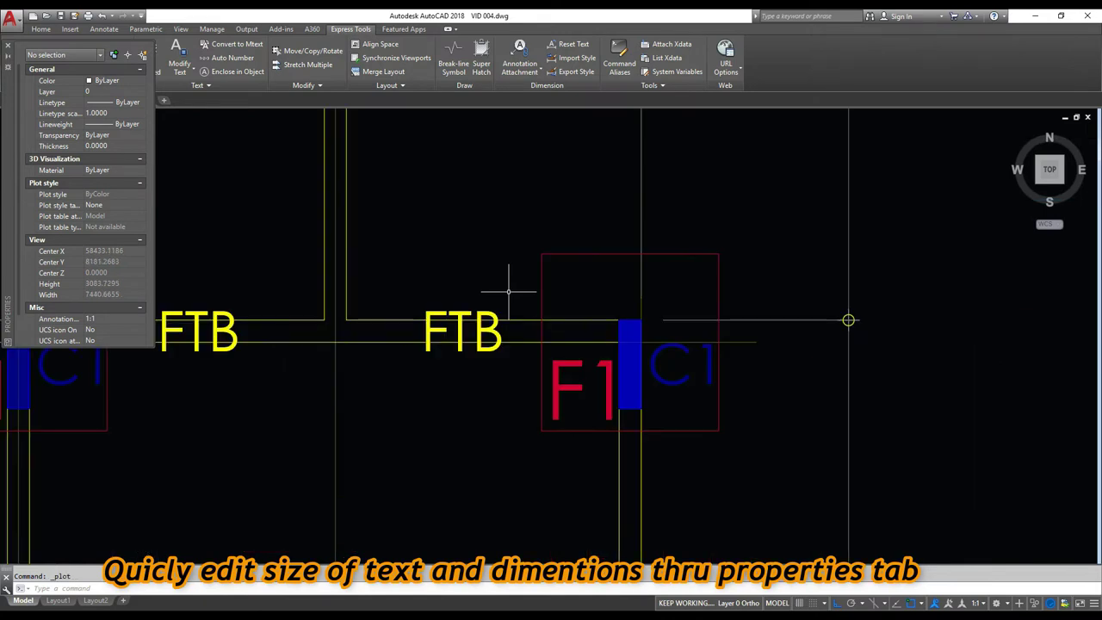
pyautogui.click(609, 289)
pyautogui.click(458, 178)
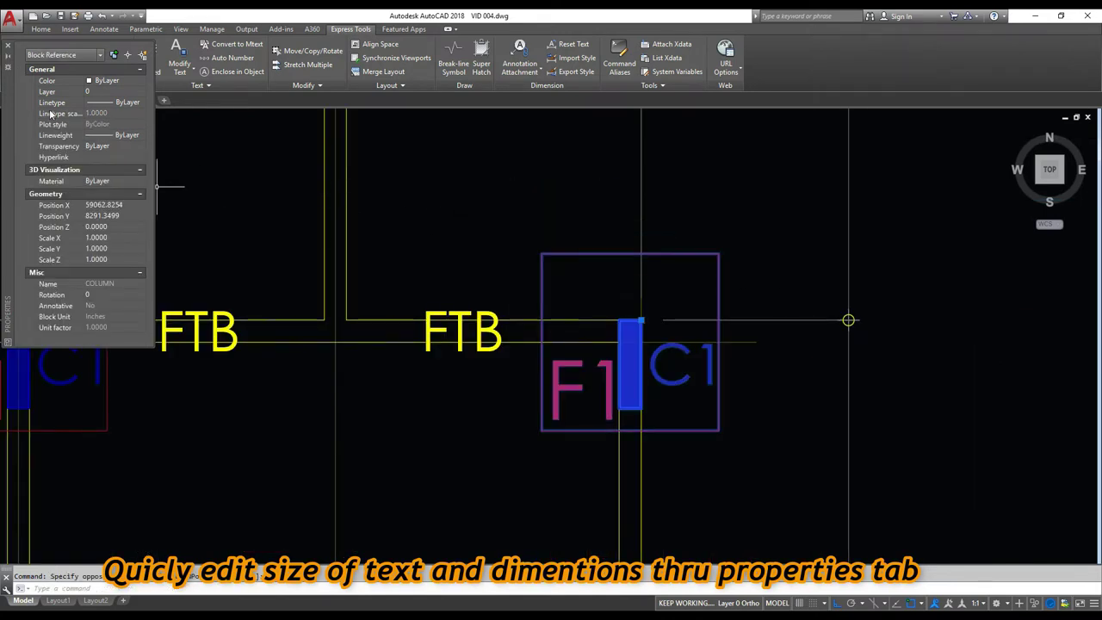
pyautogui.click(107, 246)
pyautogui.write('2')
pyautogui.click(107, 256)
pyautogui.write('2')
pyautogui.click(108, 241)
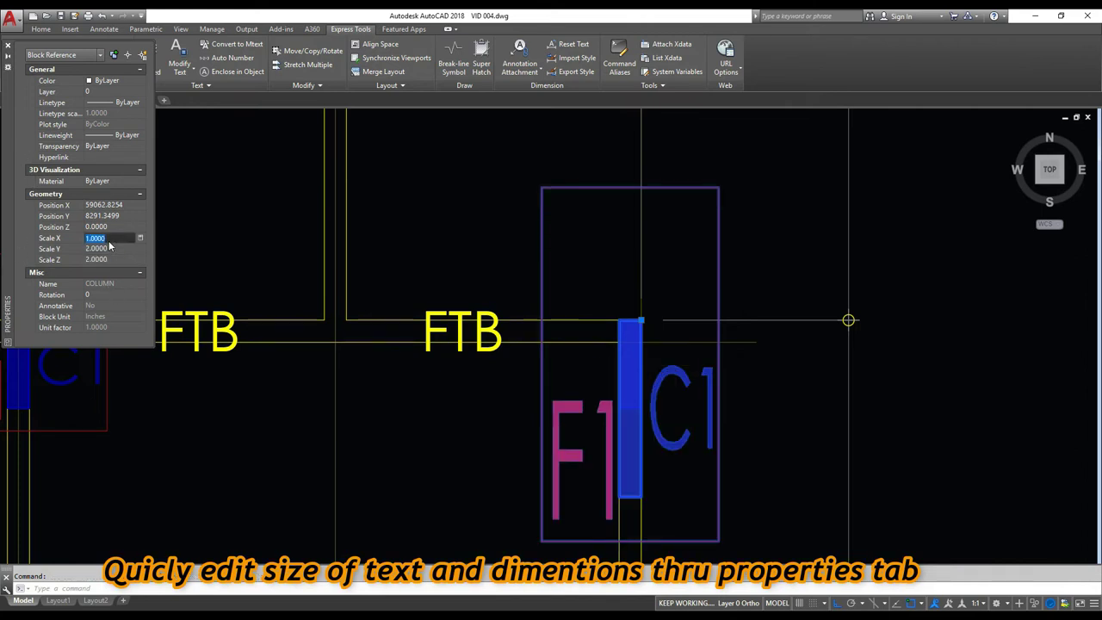
pyautogui.write('2')
pyautogui.press('Return')
pyautogui.press('Escape')
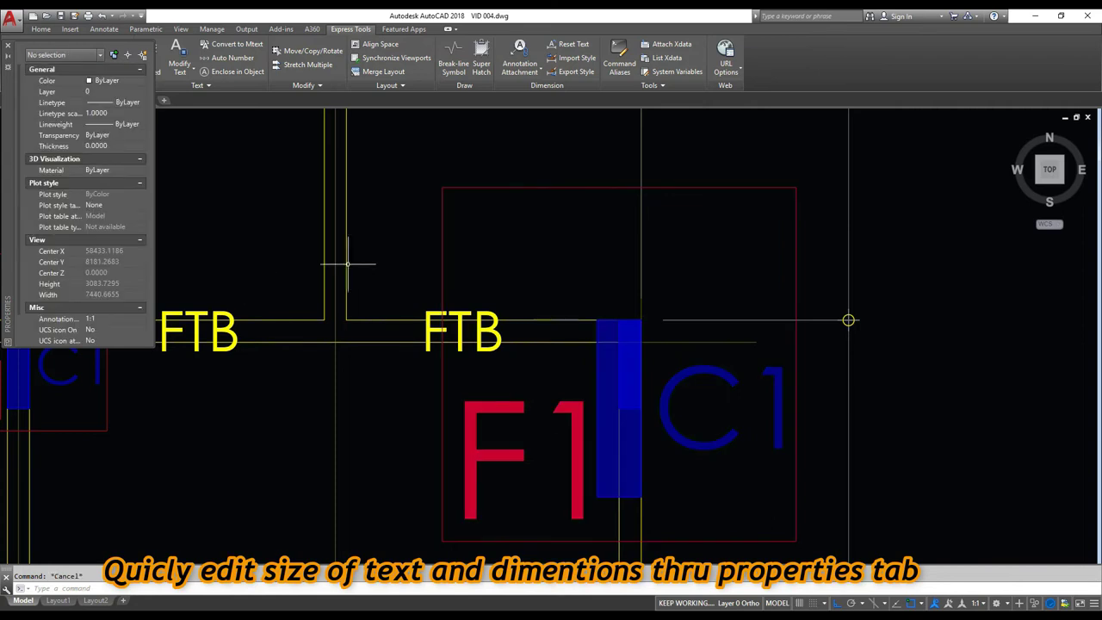
# Set the Y scale of the COLUMN block at grids H and 18 to 1.
pyautogui.click(514, 245)
pyautogui.click(419, 189)
pyautogui.click(114, 249)
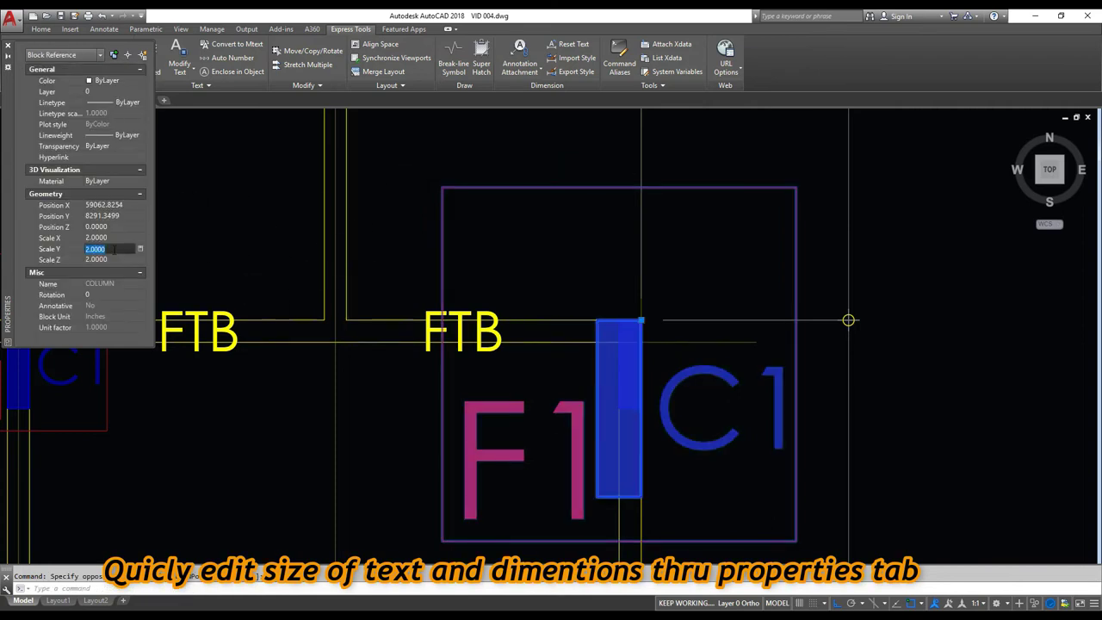
pyautogui.click(109, 260)
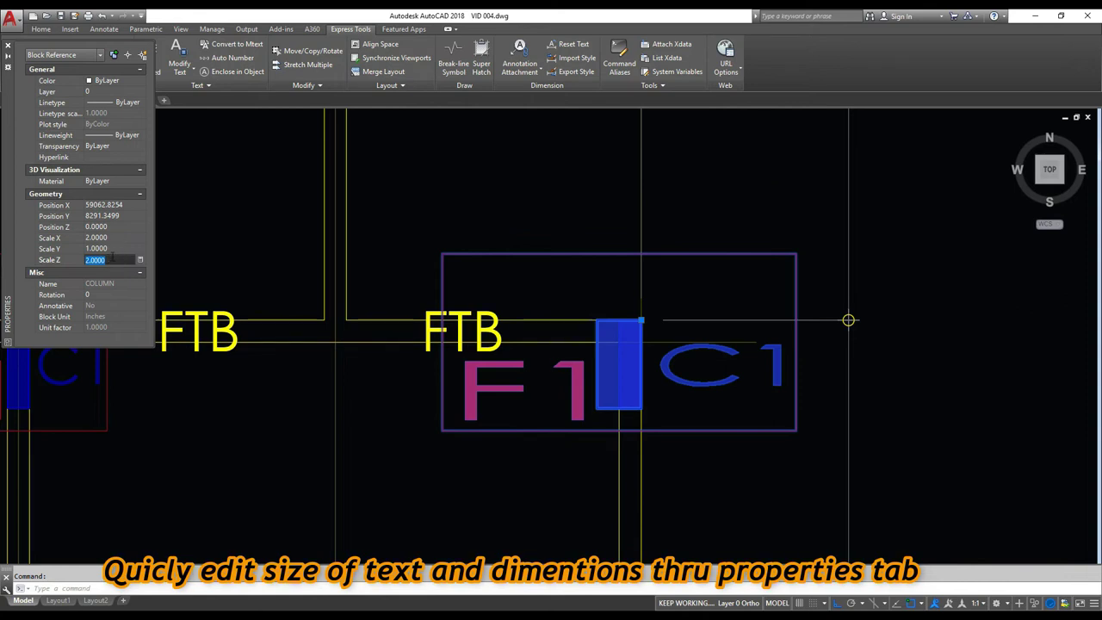
pyautogui.click(108, 239)
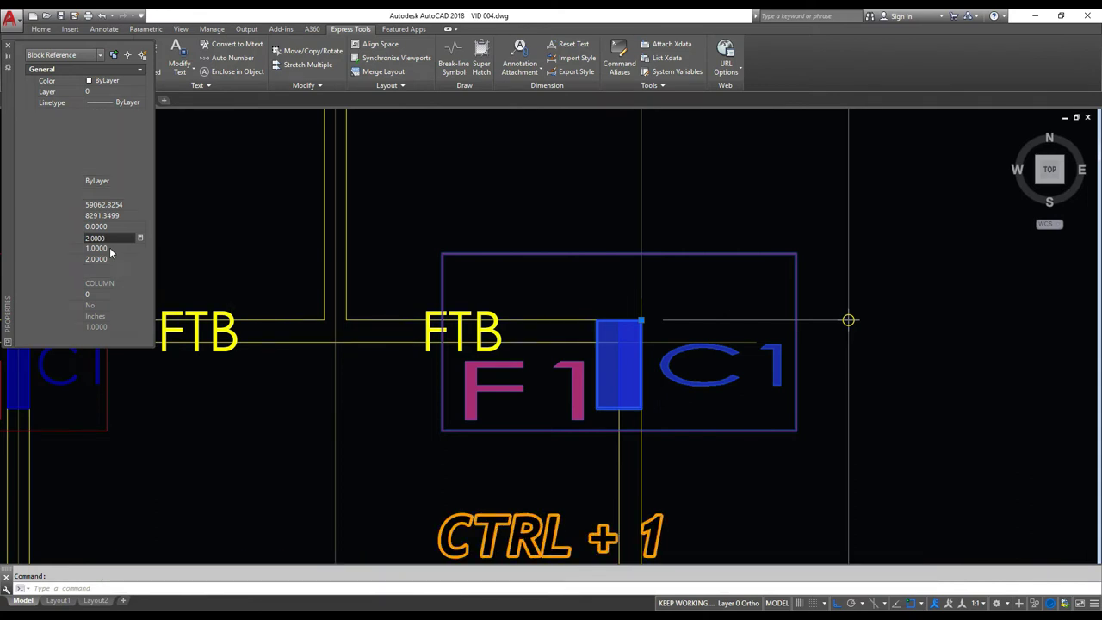
pyautogui.press('Escape')
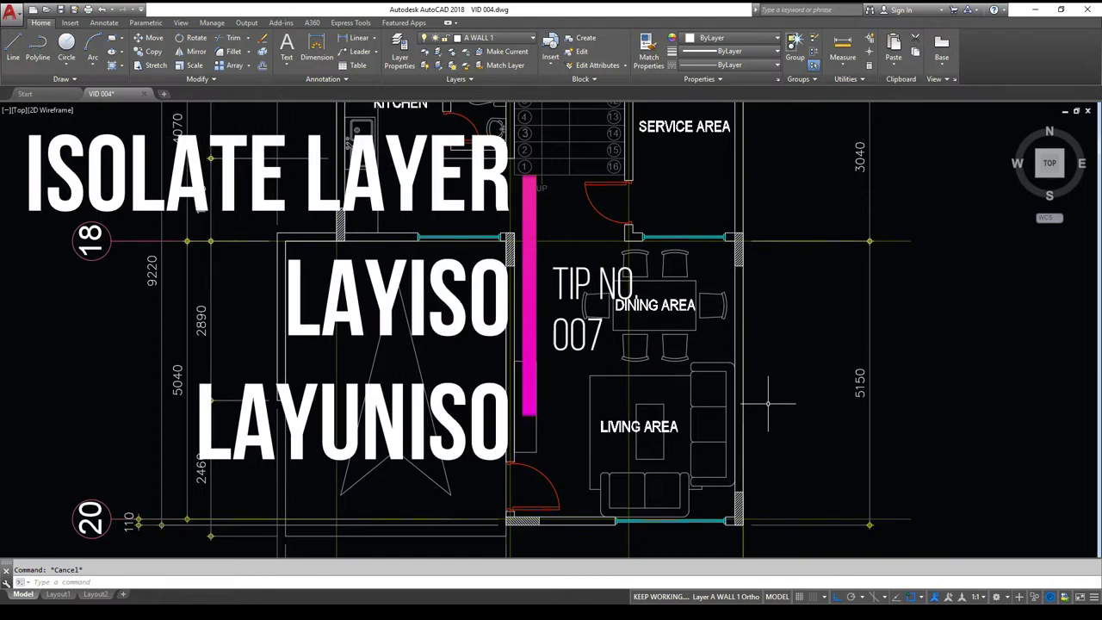
# Isolate the wall layer in the ground floor plan with LAYISO, picking the wall line beside the dining and living areas.
pyautogui.moveTo(565, 301); pyautogui.dragTo(627, 319, button='middle')
pyautogui.scroll(2, 581, 294)
pyautogui.moveTo(580, 292); pyautogui.dragTo(577, 331, button='middle')
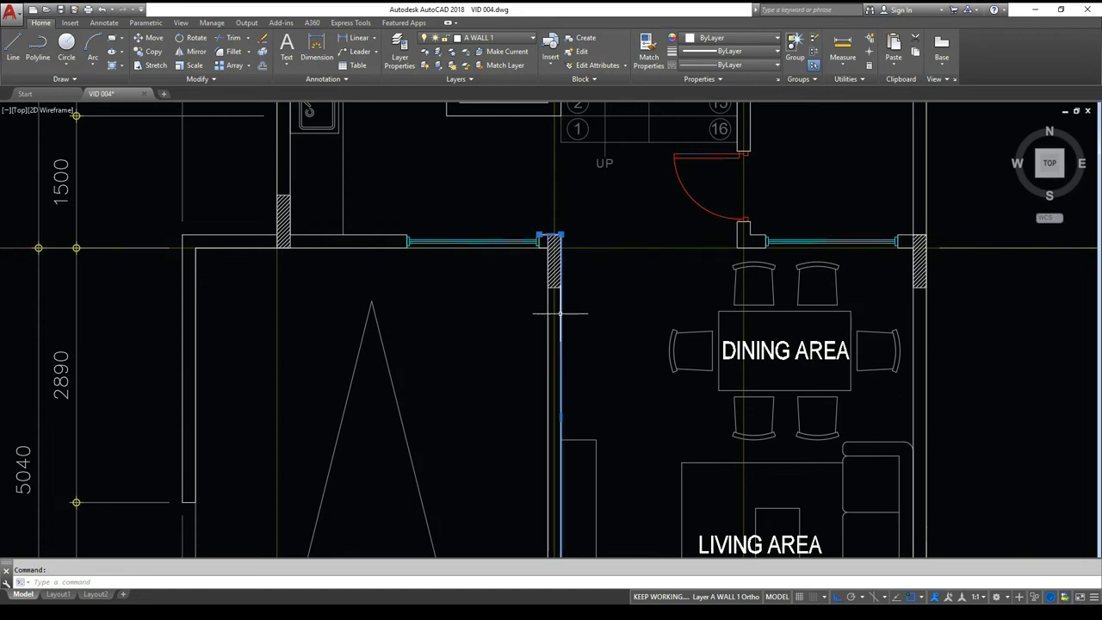
pyautogui.scroll(-4, 564, 311)
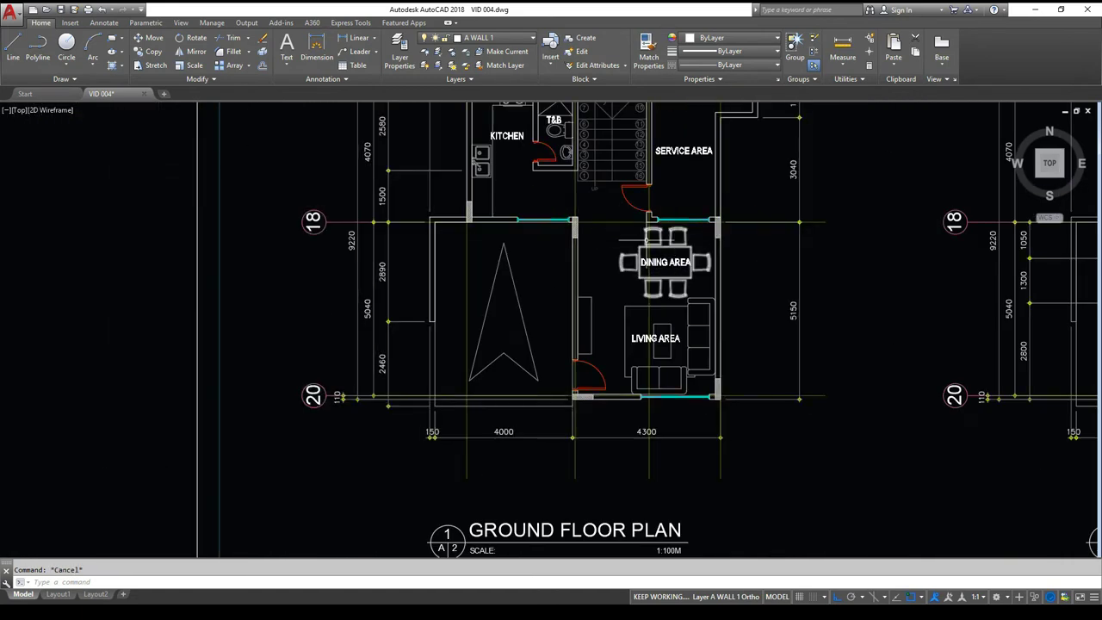
pyautogui.scroll(2, 550, 231)
pyautogui.moveTo(613, 278); pyautogui.dragTo(667, 373, button='middle')
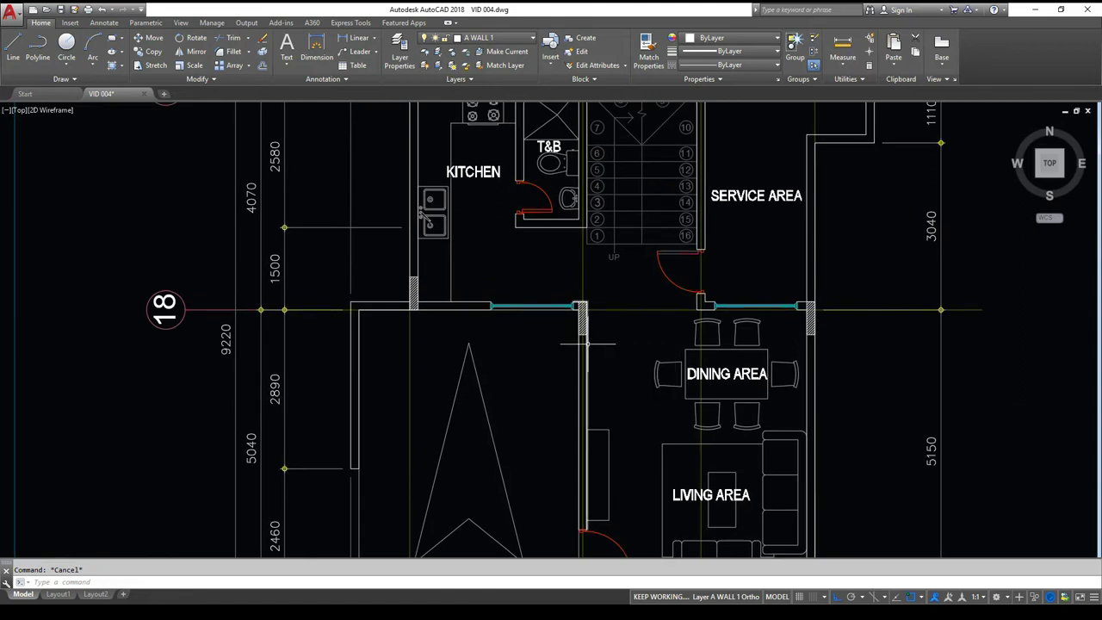
pyautogui.write('YISO')
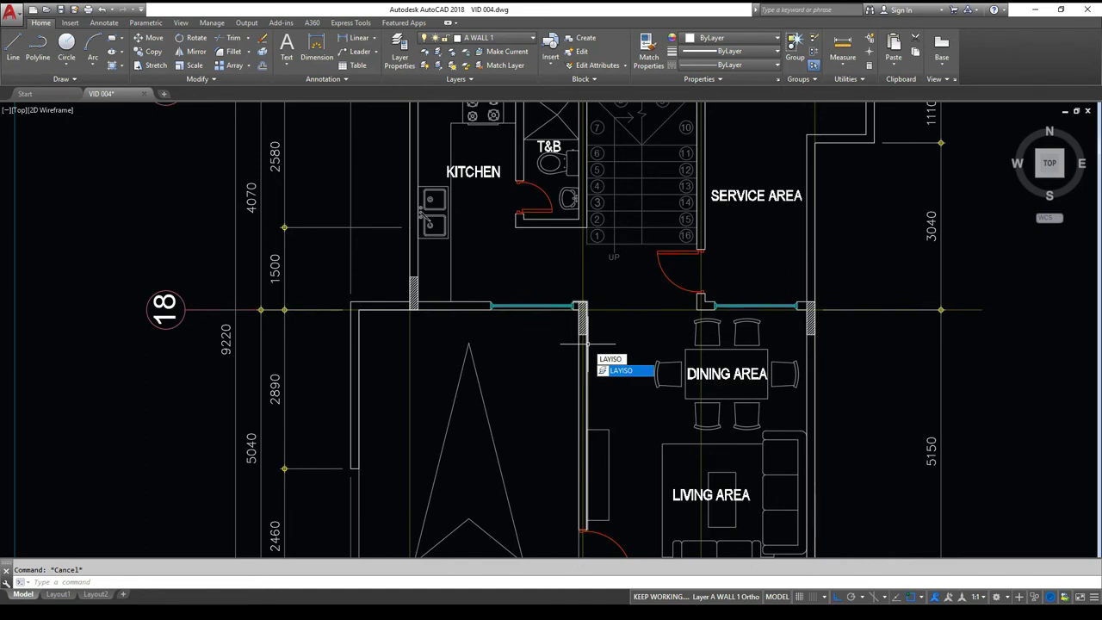
pyautogui.press('Return')
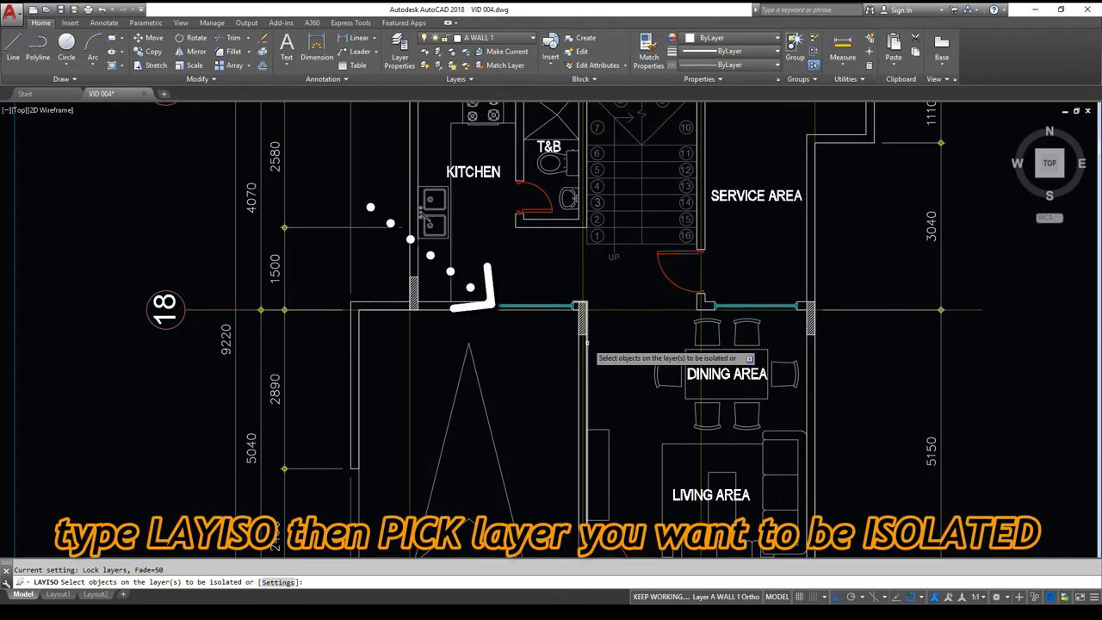
pyautogui.click(587, 341)
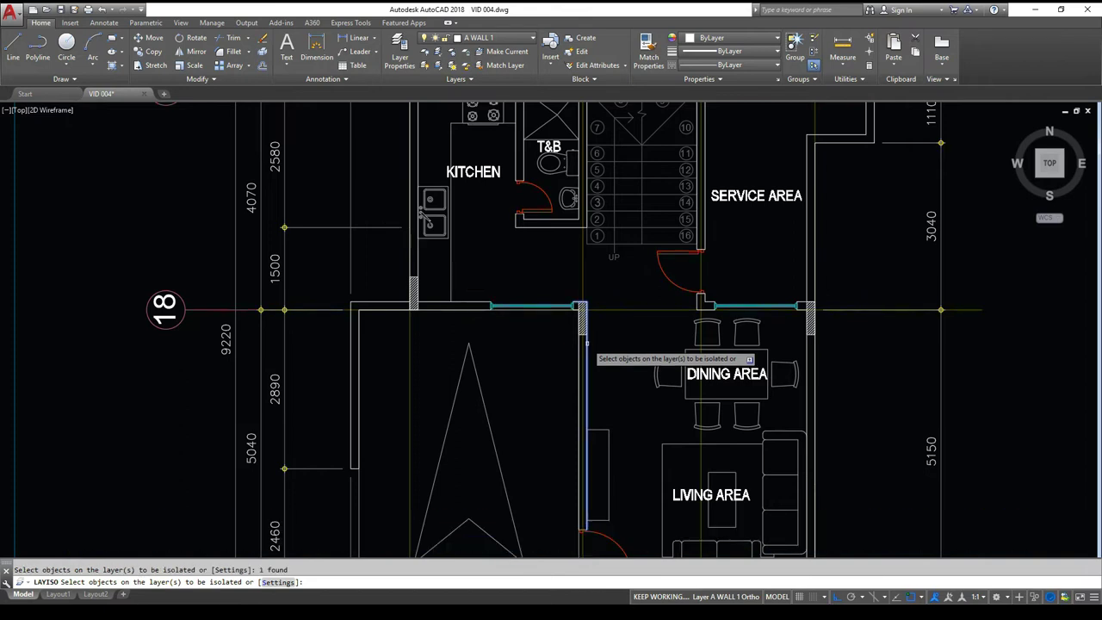
pyautogui.press('Return')
pyautogui.moveTo(598, 384)
pyautogui.mouseDown(button='middle')
pyautogui.moveTo(604, 310)
pyautogui.moveTo(562, 361)
pyautogui.moveTo(601, 325)
pyautogui.mouseUp(button='middle')
pyautogui.press('Escape')
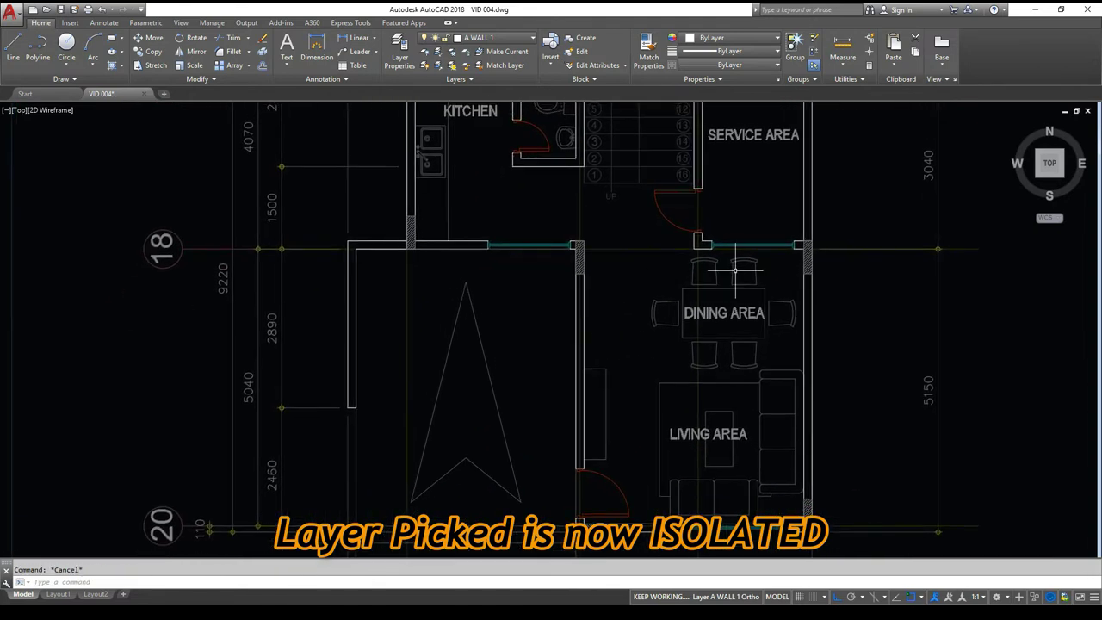
# Try moving the wall beside the dining area while its layer is isolated, and undo the move.
pyautogui.scroll(5, 578, 317)
pyautogui.click(604, 292)
pyautogui.click(522, 278)
pyautogui.press('Escape')
pyautogui.scroll(-5, 611, 299)
pyautogui.click(638, 313)
pyautogui.click(569, 320)
pyautogui.moveTo(641, 322); pyautogui.dragTo(647, 339, button='middle')
pyautogui.write('m')
pyautogui.press('space')
pyautogui.click(670, 355)
pyautogui.click(550, 368)
pyautogui.hotkey('ctrl', 'z')
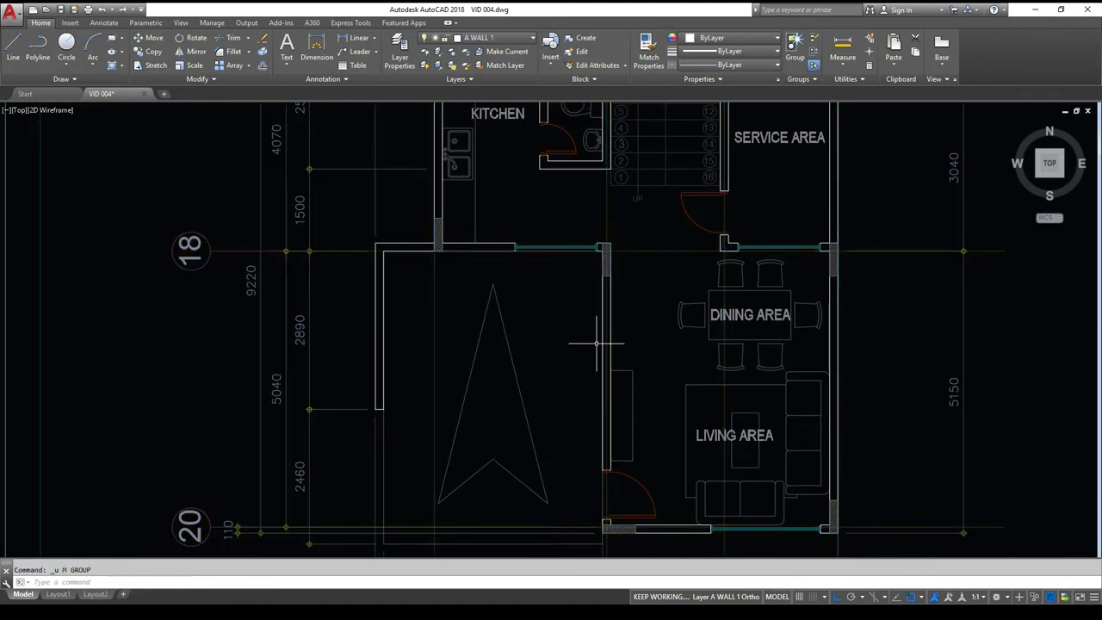
pyautogui.press('Escape')
# Restore the layers locked by the isolation with the LAYUNISO command.
pyautogui.moveTo(697, 305); pyautogui.dragTo(662, 336, button='middle')
pyautogui.scroll(3, 582, 343)
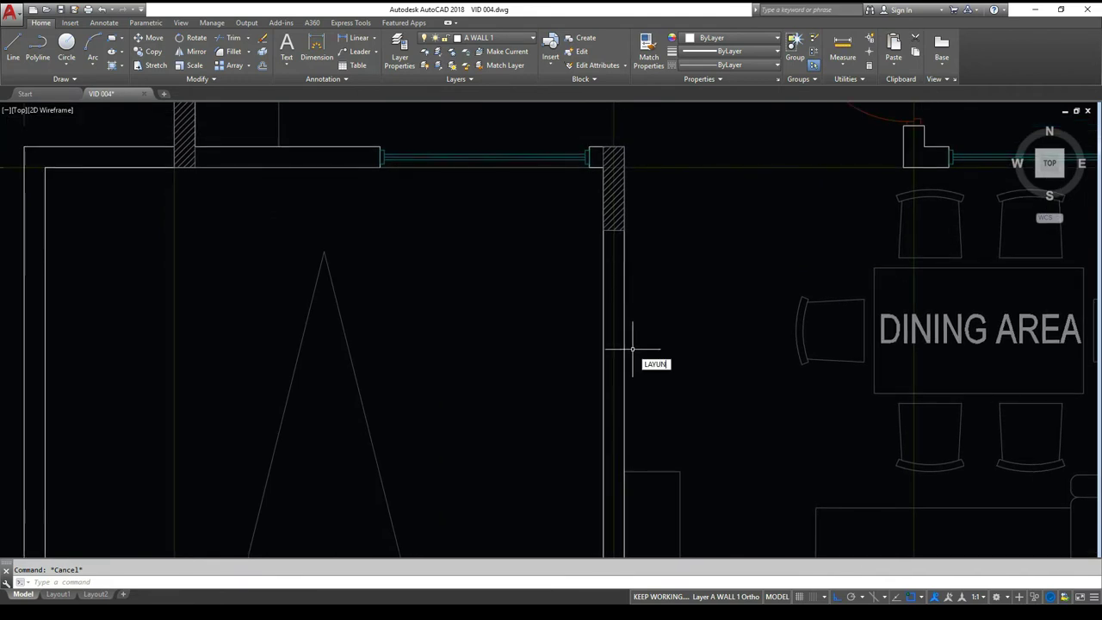
pyautogui.press('Return')
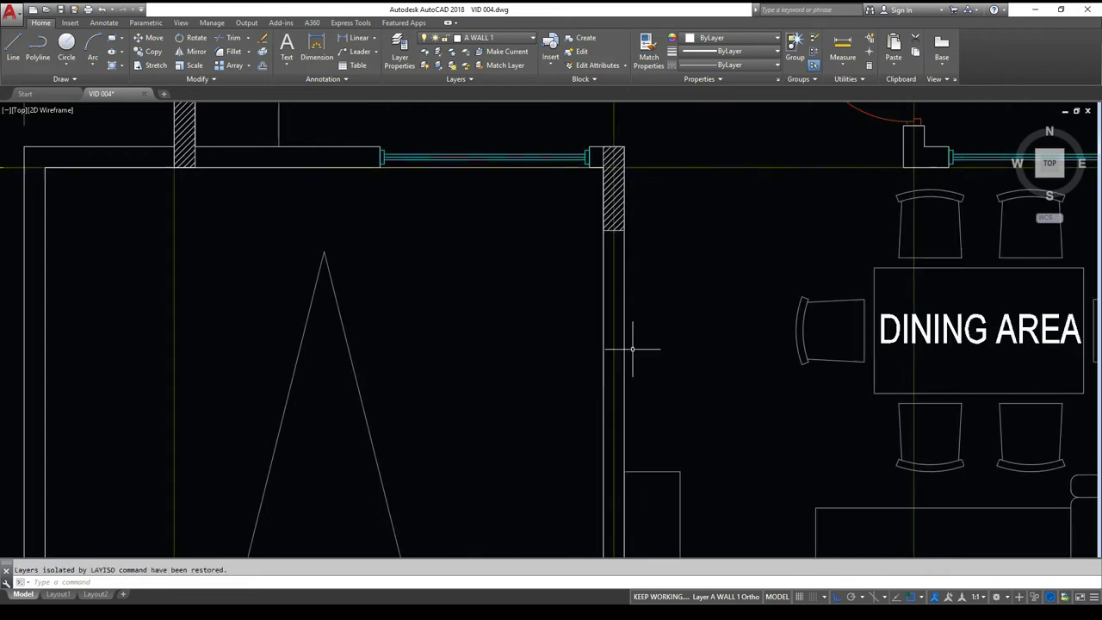
pyautogui.scroll(-2, 605, 297)
pyautogui.moveTo(604, 299)
pyautogui.mouseDown(button='middle')
pyautogui.moveTo(455, 347)
pyautogui.moveTo(424, 371)
pyautogui.mouseUp(button='middle')
pyautogui.moveTo(554, 341); pyautogui.dragTo(635, 579, button='middle')
pyautogui.press('Escape')
# Turn off the furniture and text layers with LAYOFF, picking the toilet fixture and the T&B label in the ground floor plan.
pyautogui.moveTo(566, 374); pyautogui.dragTo(542, 255, button='middle')
pyautogui.scroll(-2, 542, 255)
pyautogui.moveTo(557, 318)
pyautogui.mouseDown(button='middle')
pyautogui.moveTo(599, 268)
pyautogui.moveTo(607, 351)
pyautogui.mouseUp(button='middle')
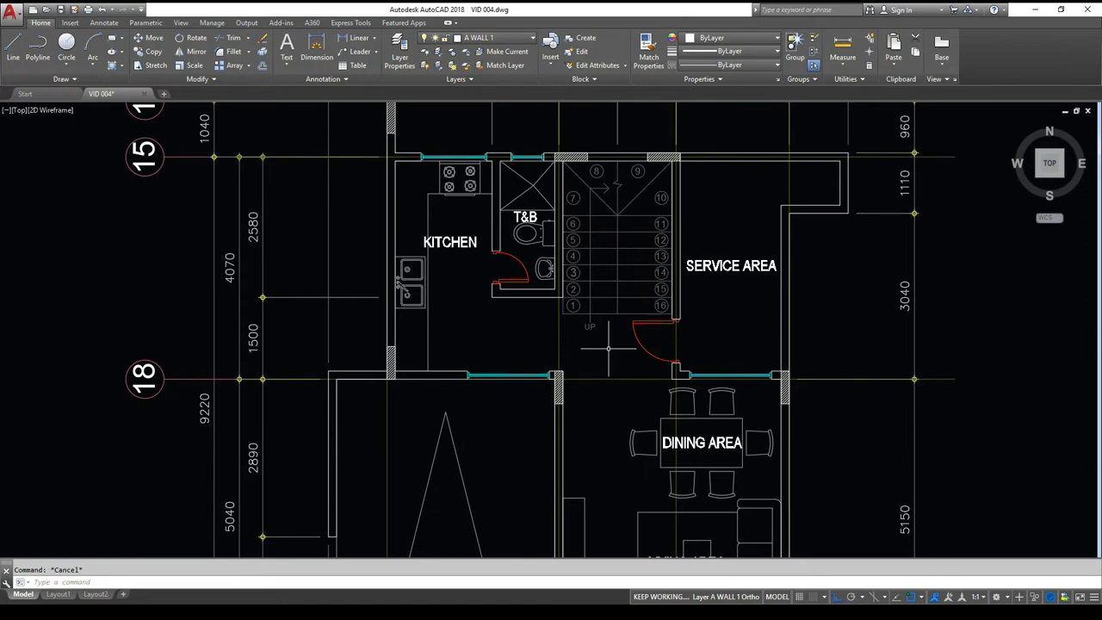
pyautogui.moveTo(609, 349); pyautogui.dragTo(560, 340, button='middle')
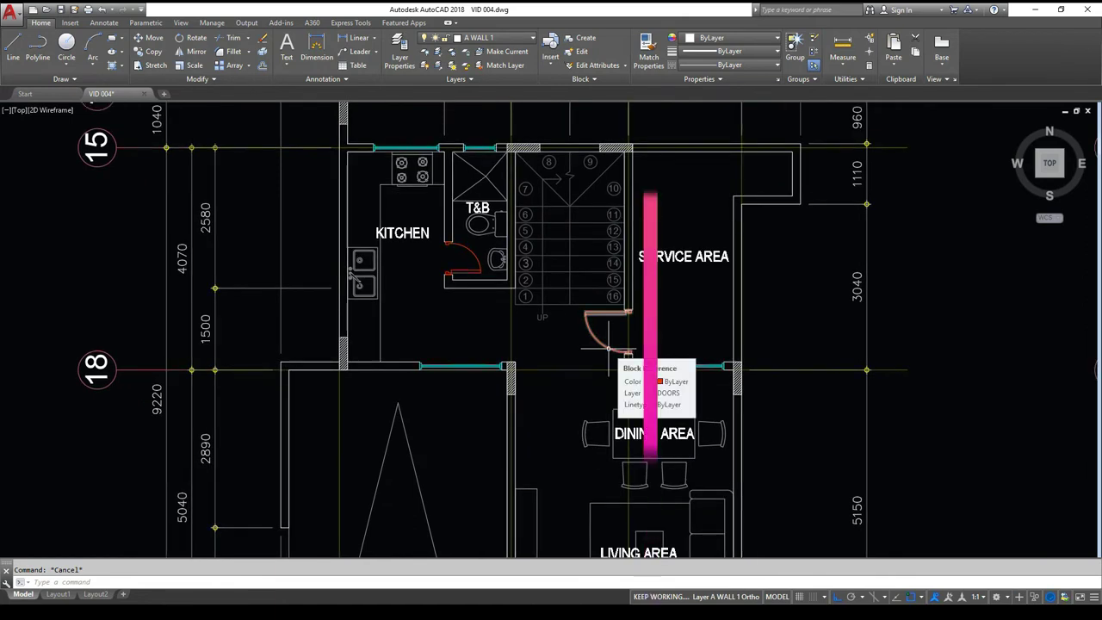
pyautogui.moveTo(494, 319); pyautogui.dragTo(523, 342, button='middle')
pyautogui.scroll(3, 454, 227)
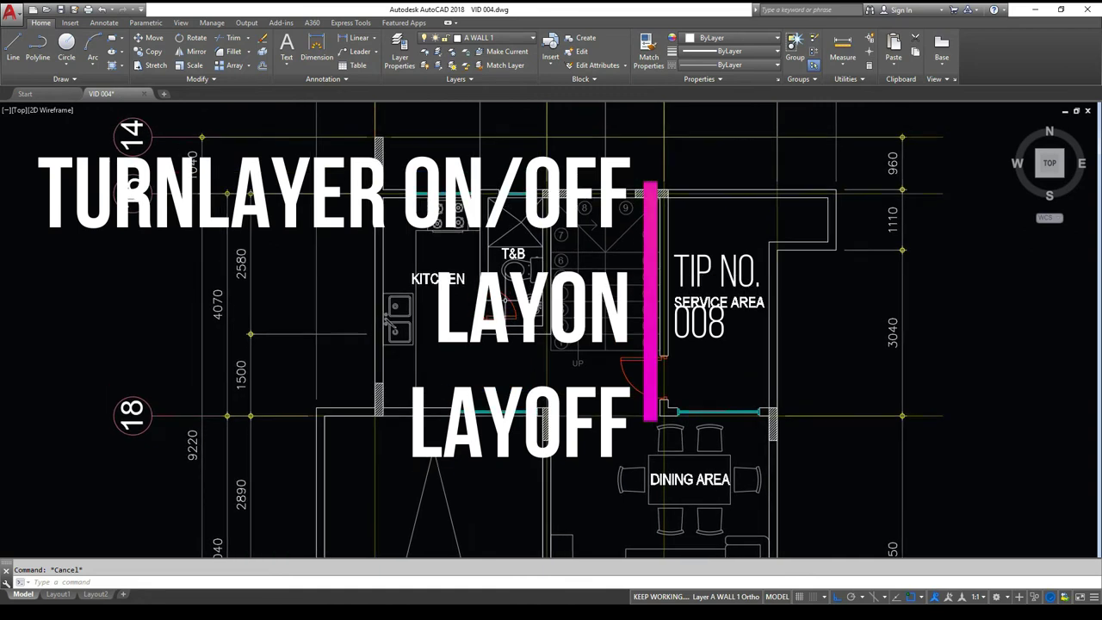
pyautogui.write('LAYON')
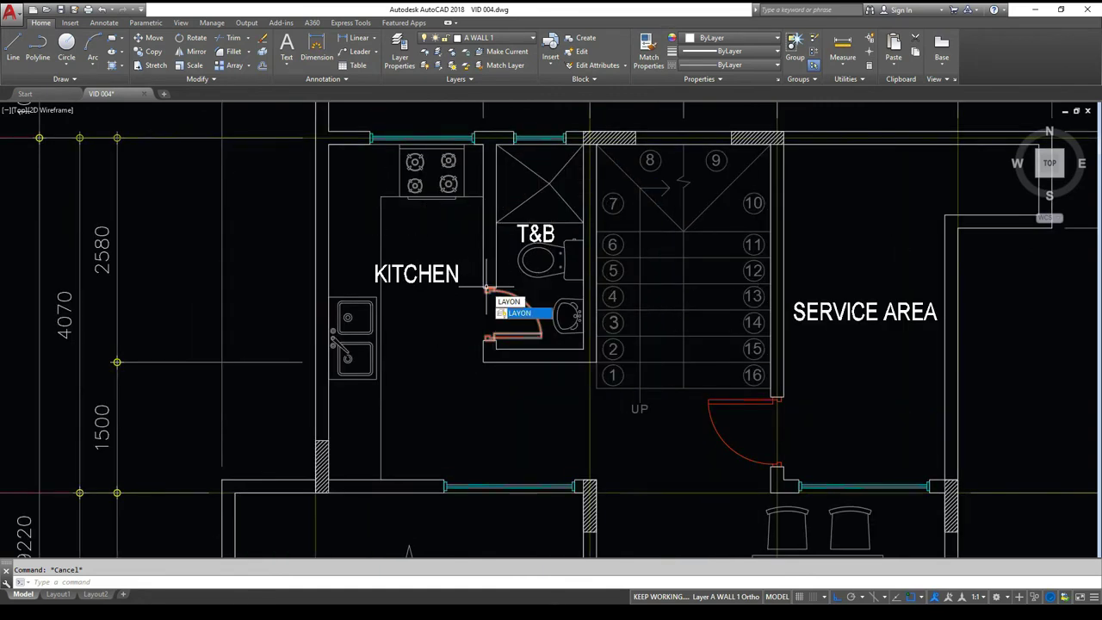
pyautogui.press('BackSpace')
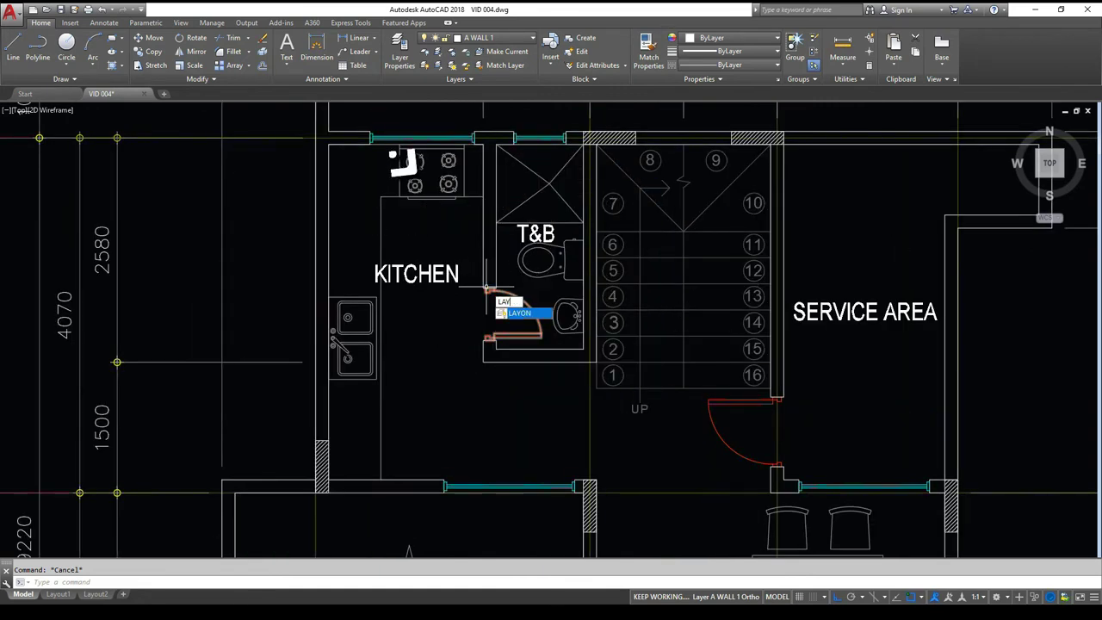
pyautogui.write('FF')
pyautogui.press('Return')
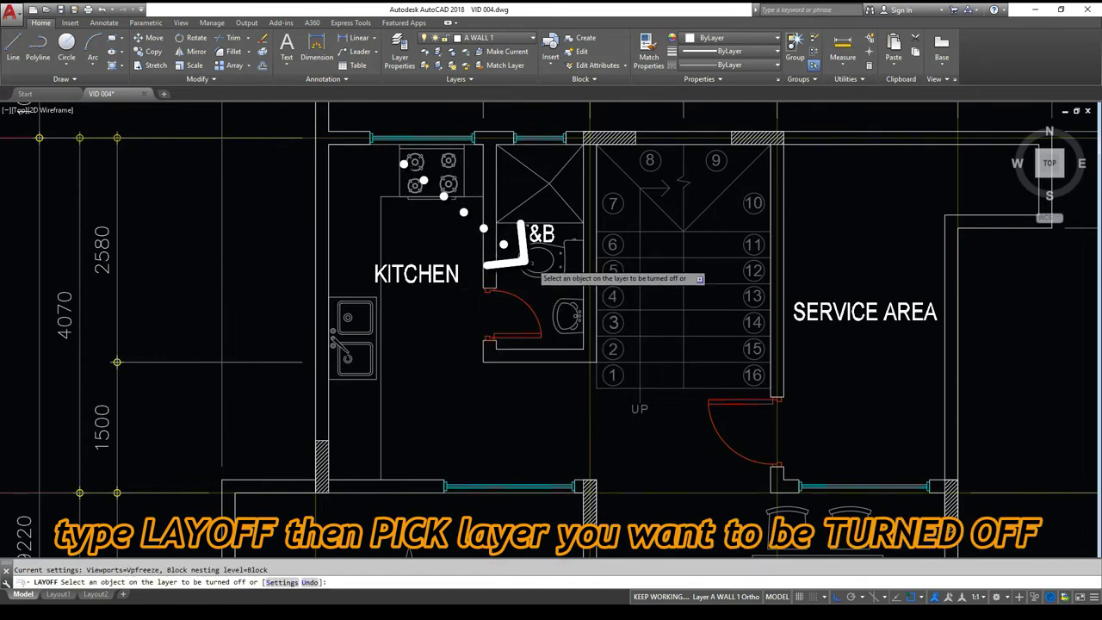
pyautogui.click(544, 258)
pyautogui.scroll(-2, 555, 264)
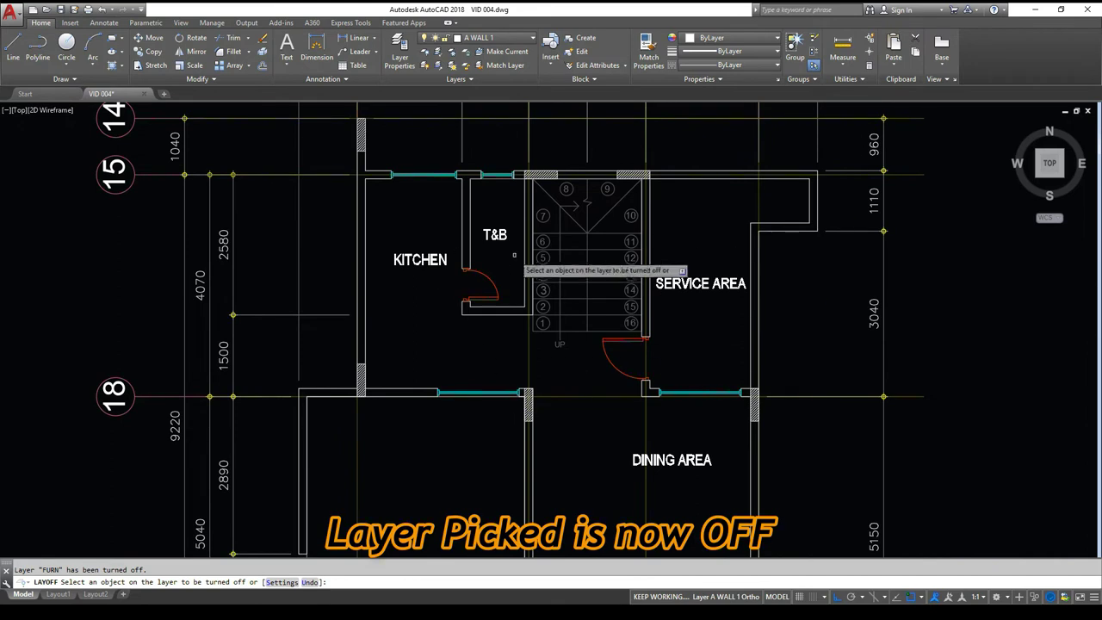
pyautogui.click(494, 233)
pyautogui.press('Escape')
# Turn all layers back on with the LAYON command.
pyautogui.write('LAYON')
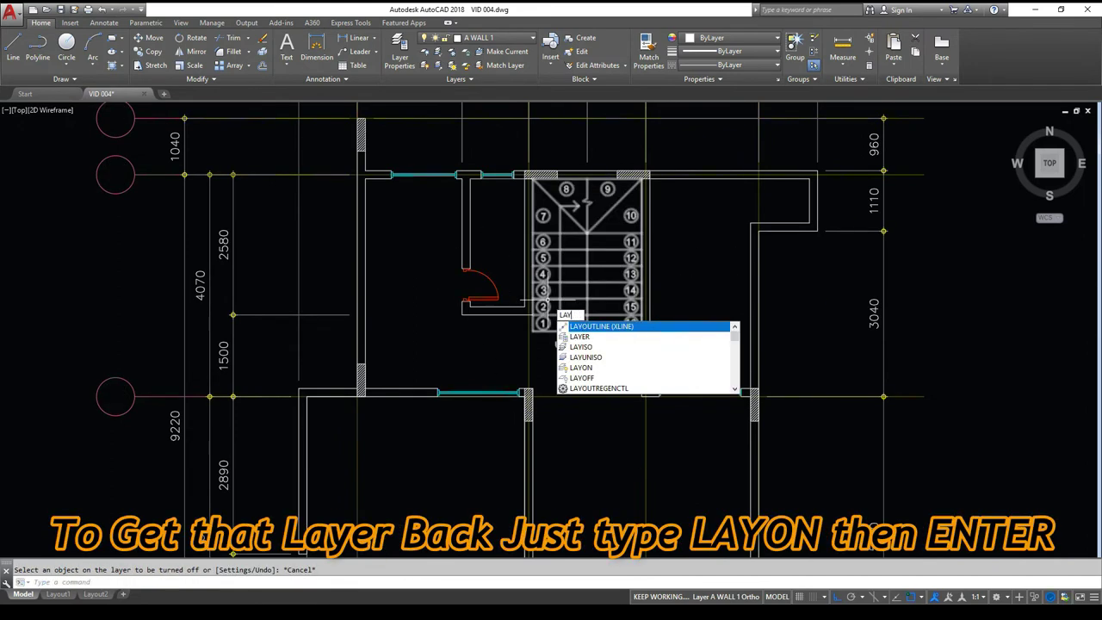
pyautogui.press('Return')
pyautogui.moveTo(543, 311); pyautogui.dragTo(521, 351, button='middle')
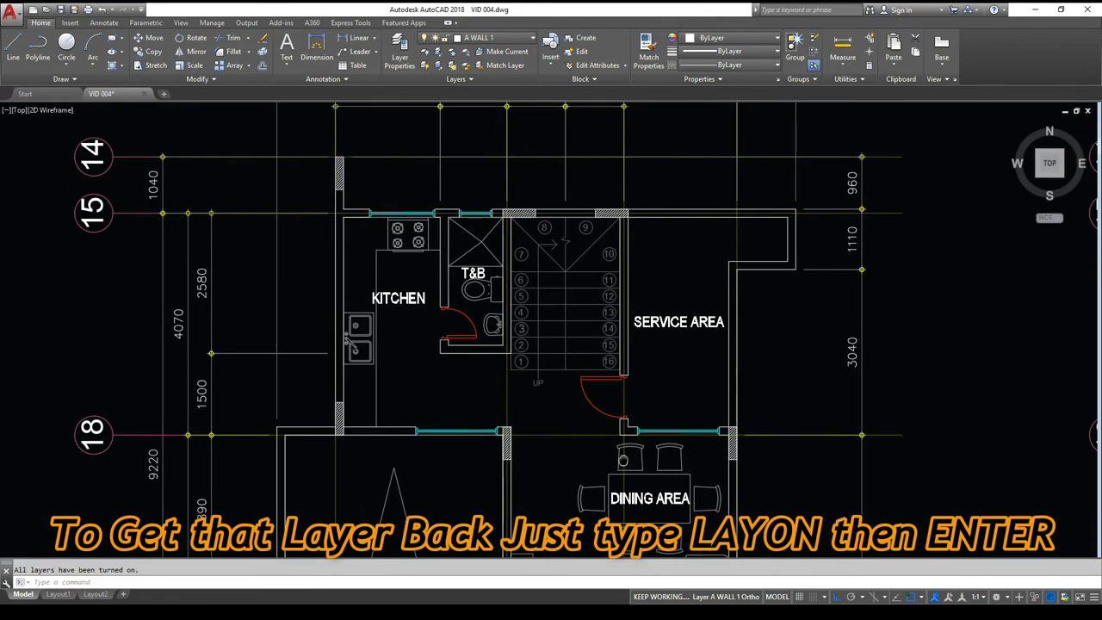
pyautogui.moveTo(622, 459); pyautogui.dragTo(594, 427, button='middle')
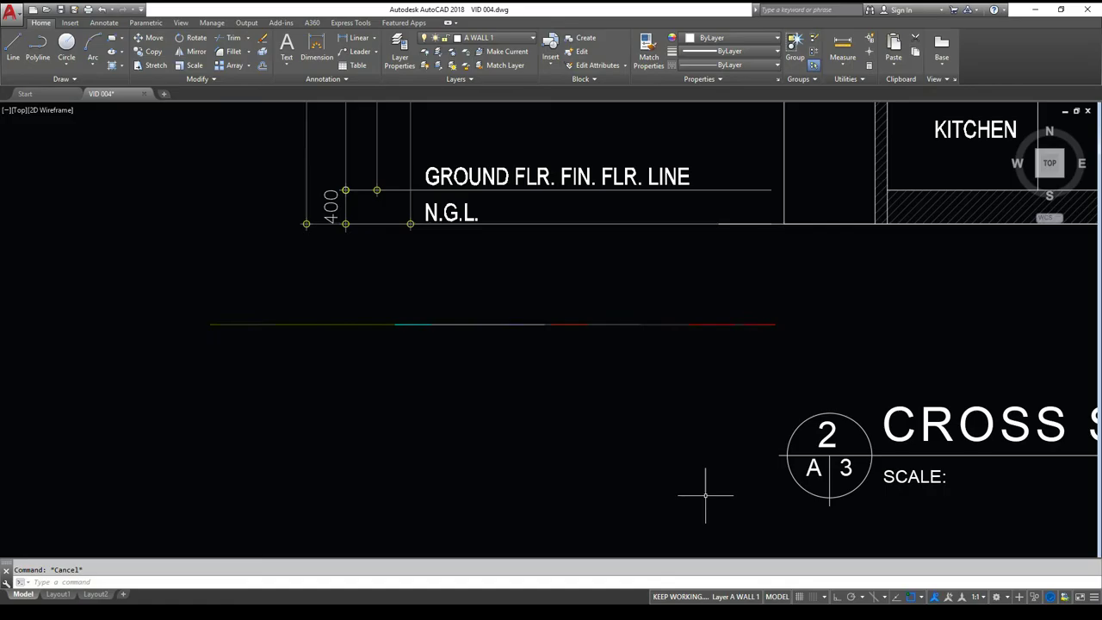
pyautogui.moveTo(531, 388); pyautogui.dragTo(592, 402, button='middle')
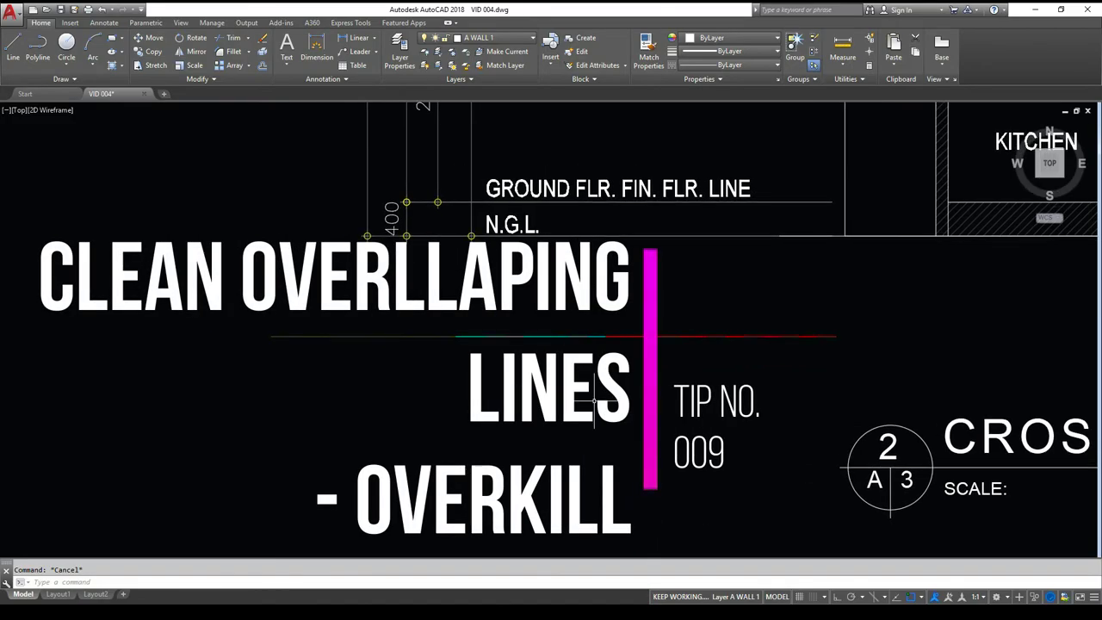
pyautogui.moveTo(697, 393); pyautogui.dragTo(649, 394, button='middle')
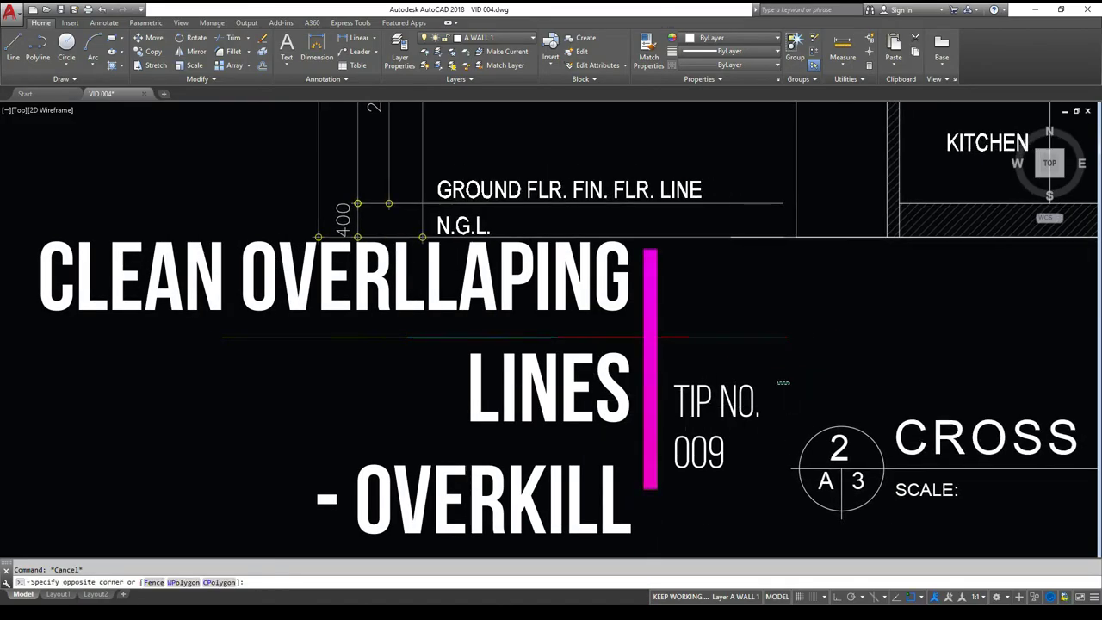
pyautogui.moveTo(365, 338); pyautogui.dragTo(369, 364, button='middle')
pyautogui.write('pl')
pyautogui.press('Return')
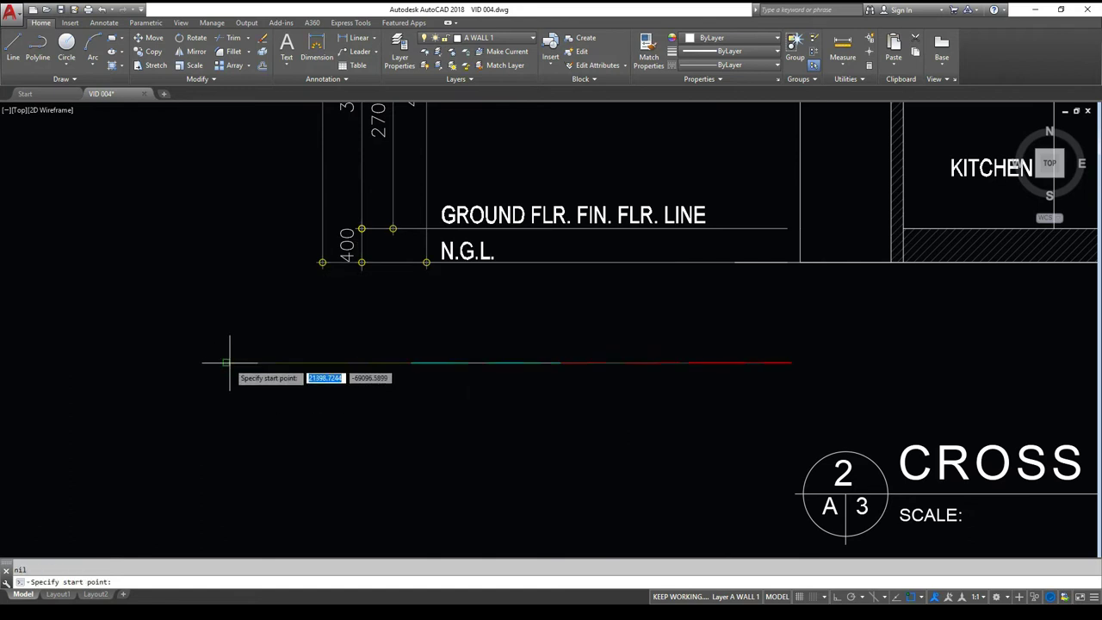
pyautogui.click(226, 363)
pyautogui.press('Escape')
pyautogui.click(781, 358)
pyautogui.click(784, 370)
pyautogui.press('Escape')
pyautogui.click(777, 367)
pyautogui.click(787, 377)
pyautogui.write('m')
pyautogui.press('Return')
pyautogui.press('Escape')
# Move one of the overlapping lines below the N.G.L. line downward out of the stack and delete it.
pyautogui.click(784, 367)
pyautogui.click(784, 364)
pyautogui.write('m')
pyautogui.click(782, 385)
pyautogui.click(781, 415)
pyautogui.press('Escape')
pyautogui.moveTo(749, 375); pyautogui.dragTo(777, 352, button='middle')
pyautogui.click(747, 347)
pyautogui.click(276, 295)
pyautogui.press('Escape')
pyautogui.click(676, 371)
pyautogui.press('Delete')
# Clean up the overlapping coloured lines below the N.G.L. line with OVERKILL, ignoring all object properties and combining co-linear objects.
pyautogui.moveTo(644, 371); pyautogui.dragTo(643, 350, button='middle')
pyautogui.scroll(2, 521, 344)
pyautogui.moveTo(521, 344); pyautogui.dragTo(522, 364, button='middle')
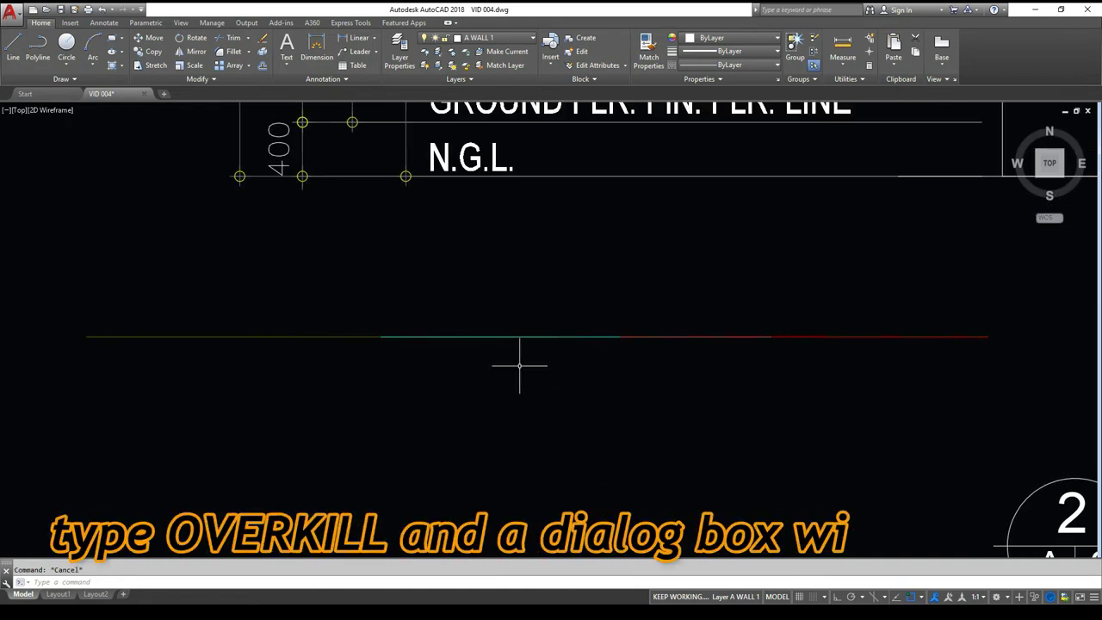
pyautogui.press('Escape')
pyautogui.write('OVER')
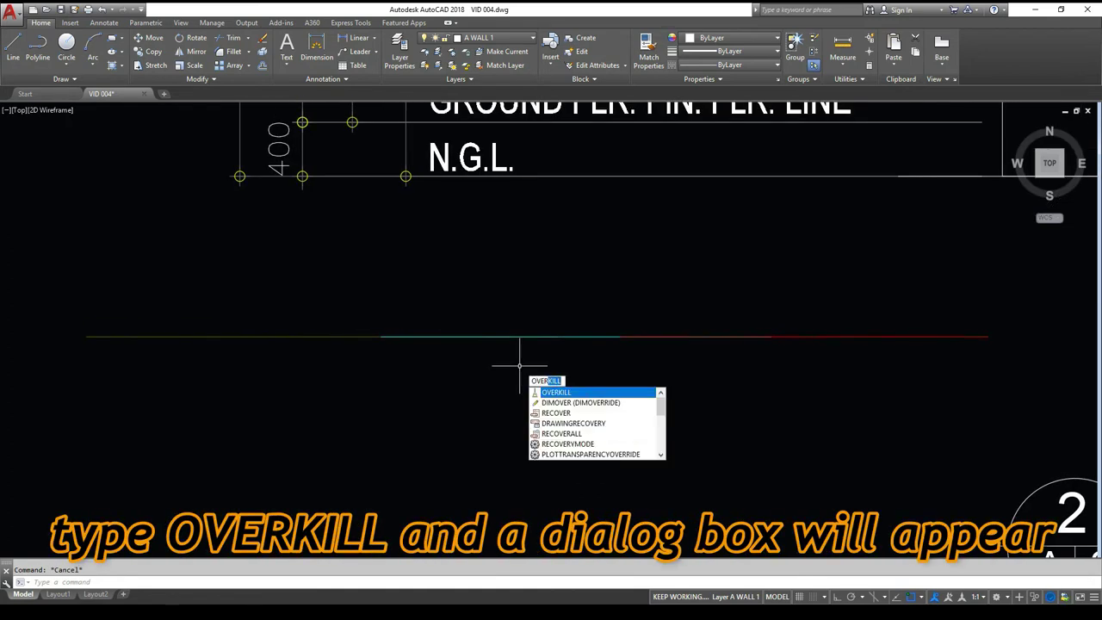
pyautogui.write('KILL')
pyautogui.press('Return')
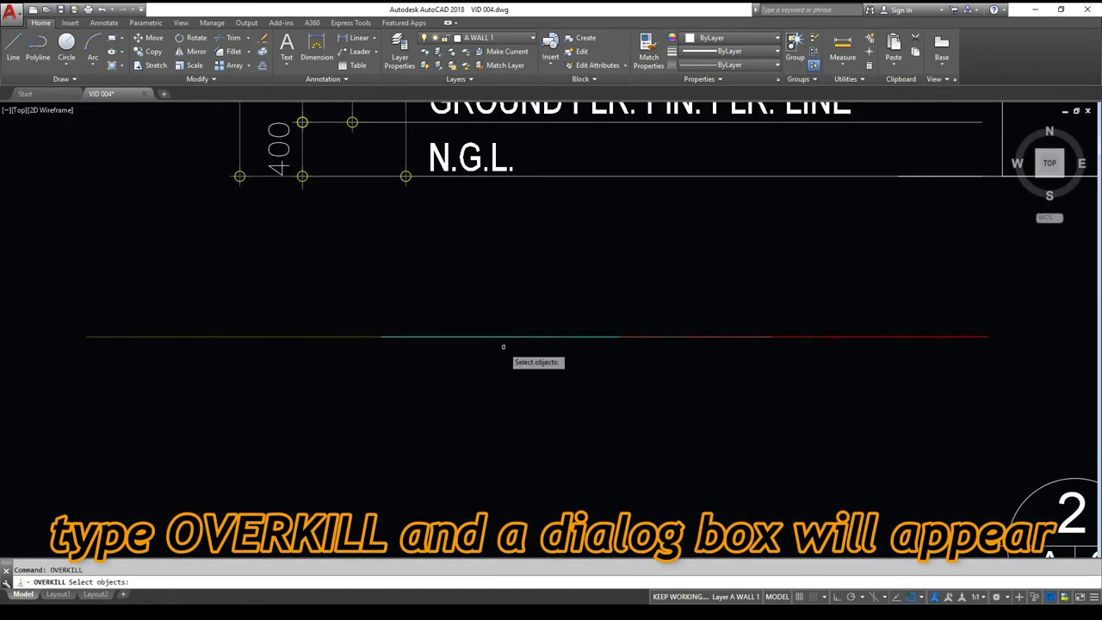
pyautogui.scroll(-4, 573, 309)
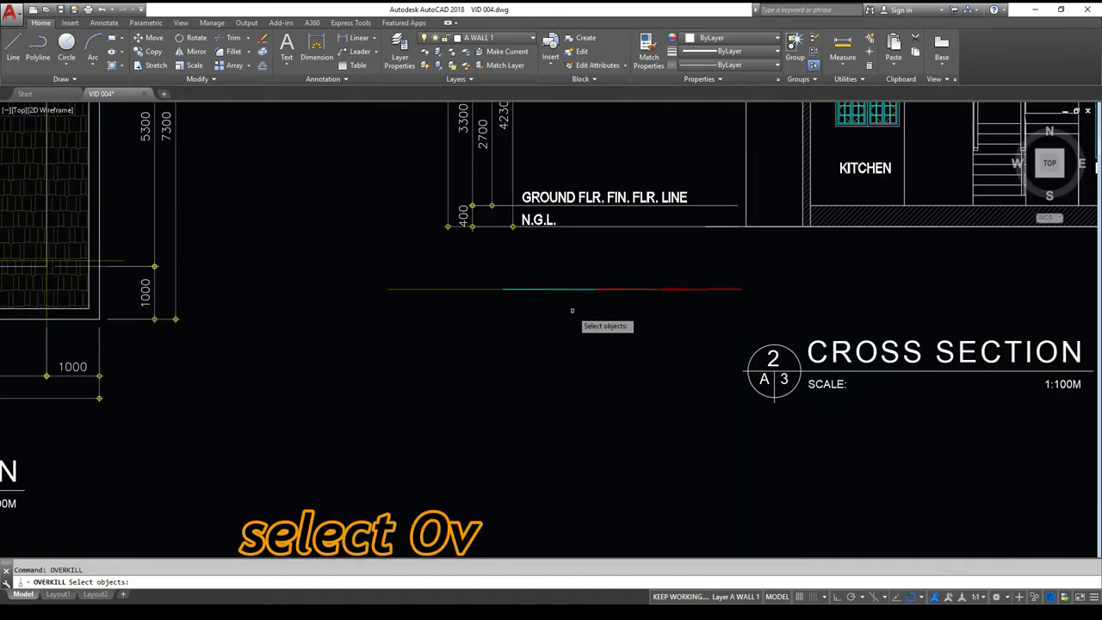
pyautogui.scroll(2, 576, 307)
pyautogui.moveTo(575, 308); pyautogui.dragTo(569, 327, button='middle')
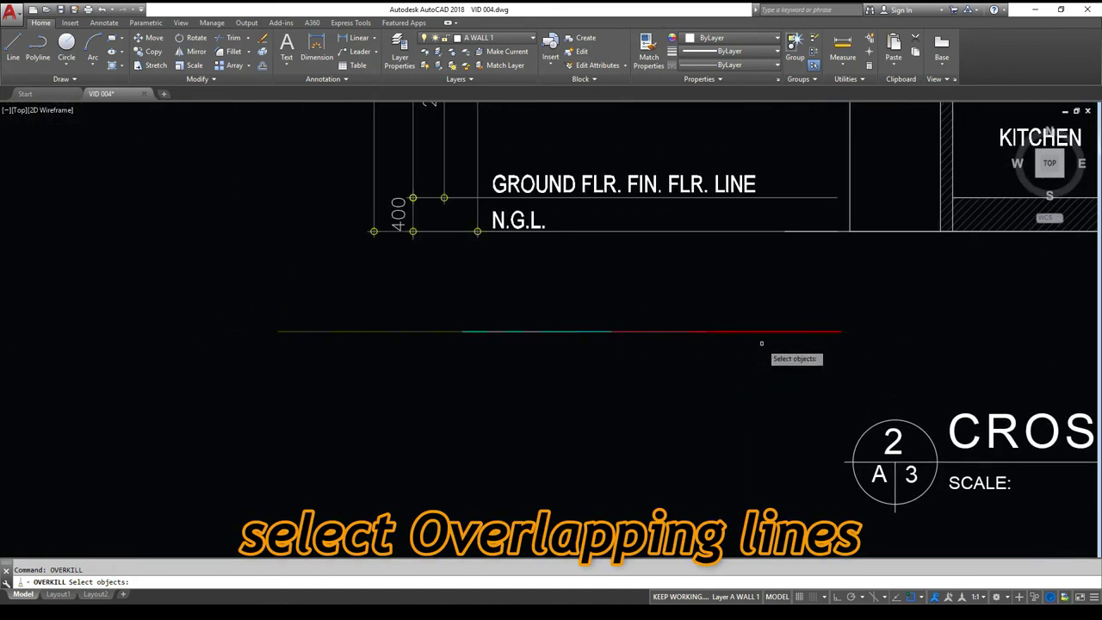
pyautogui.click(859, 362)
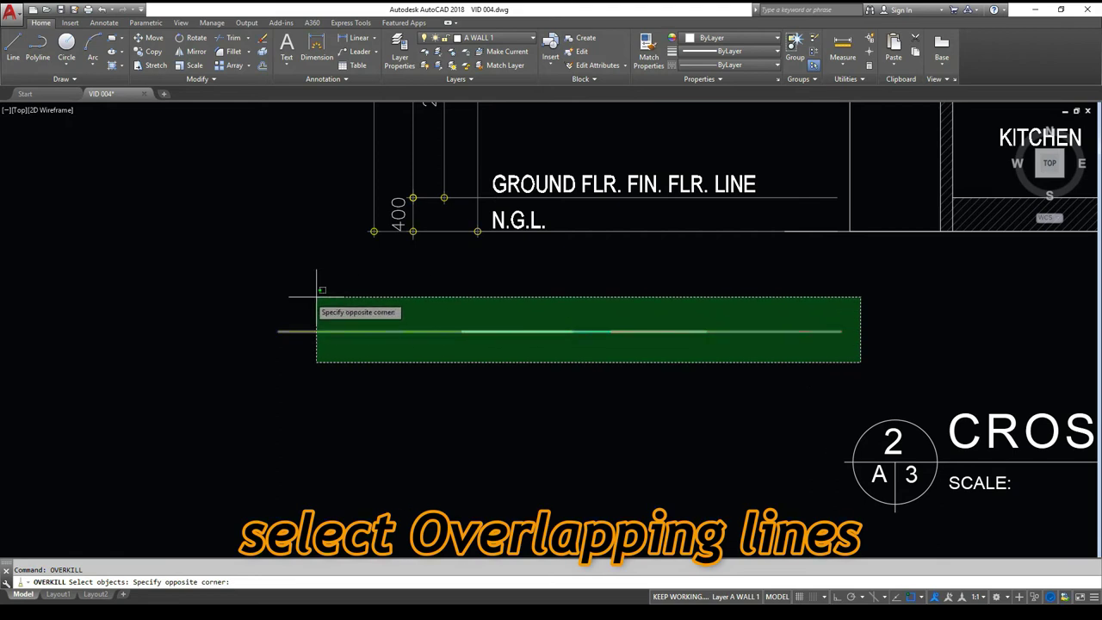
pyautogui.click(258, 289)
pyautogui.scroll(3, 551, 359)
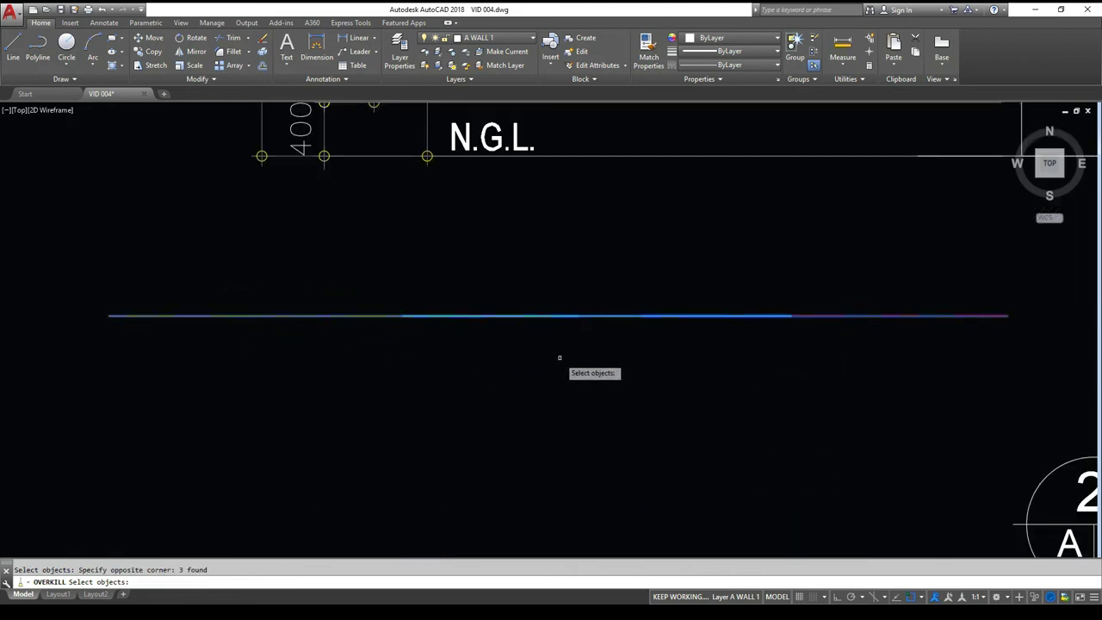
pyautogui.press('Return')
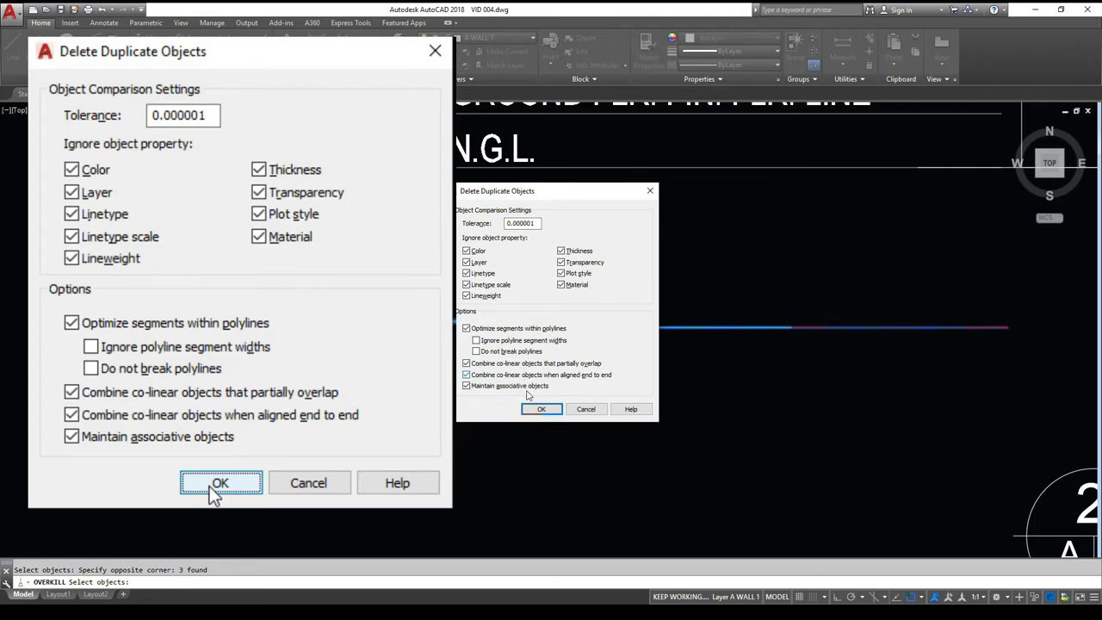
pyautogui.click(540, 409)
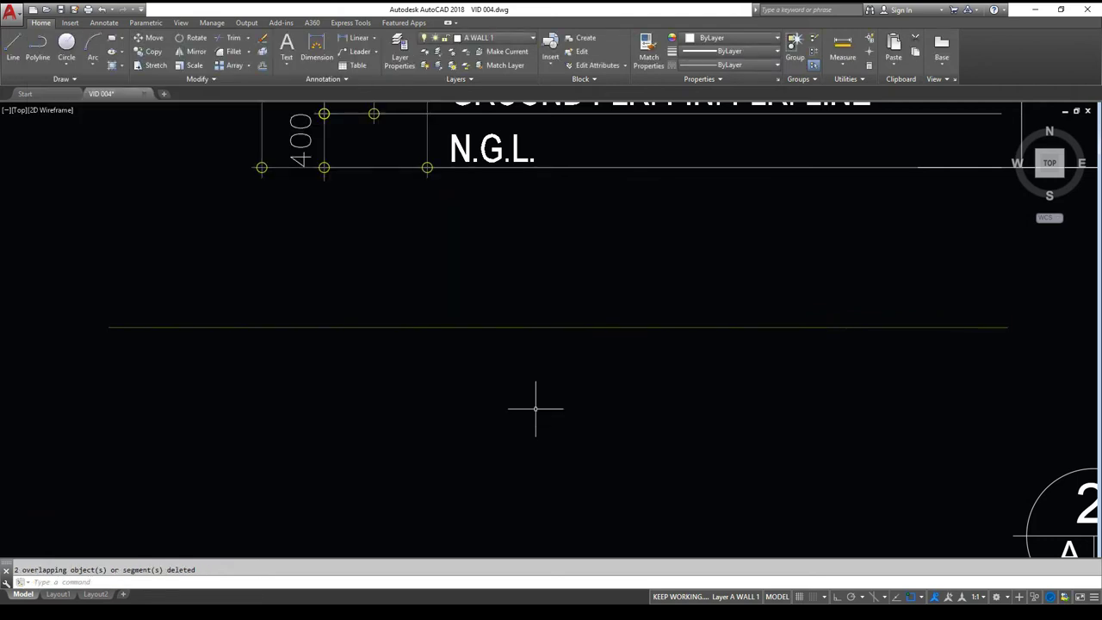
# Select the cleaned line below the N.G.L. line to check whether it is one object, and clear the selection.
pyautogui.press('Escape')
pyautogui.scroll(-3, 508, 339)
pyautogui.scroll(3, 508, 327)
pyautogui.click(572, 385)
pyautogui.click(491, 292)
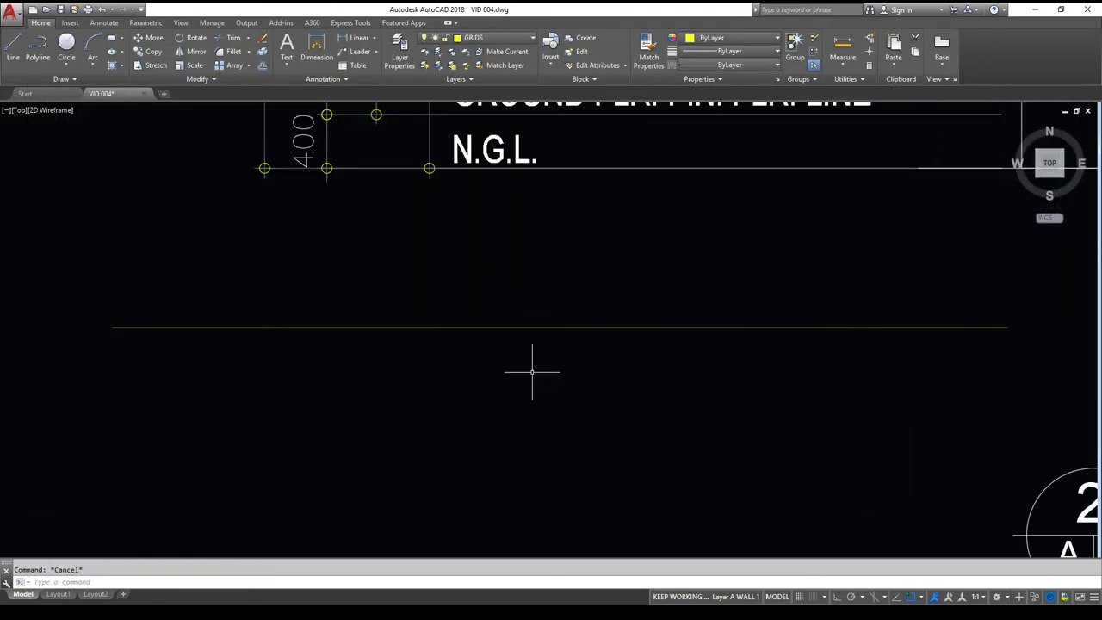
pyautogui.click(485, 327)
pyautogui.press('Escape')
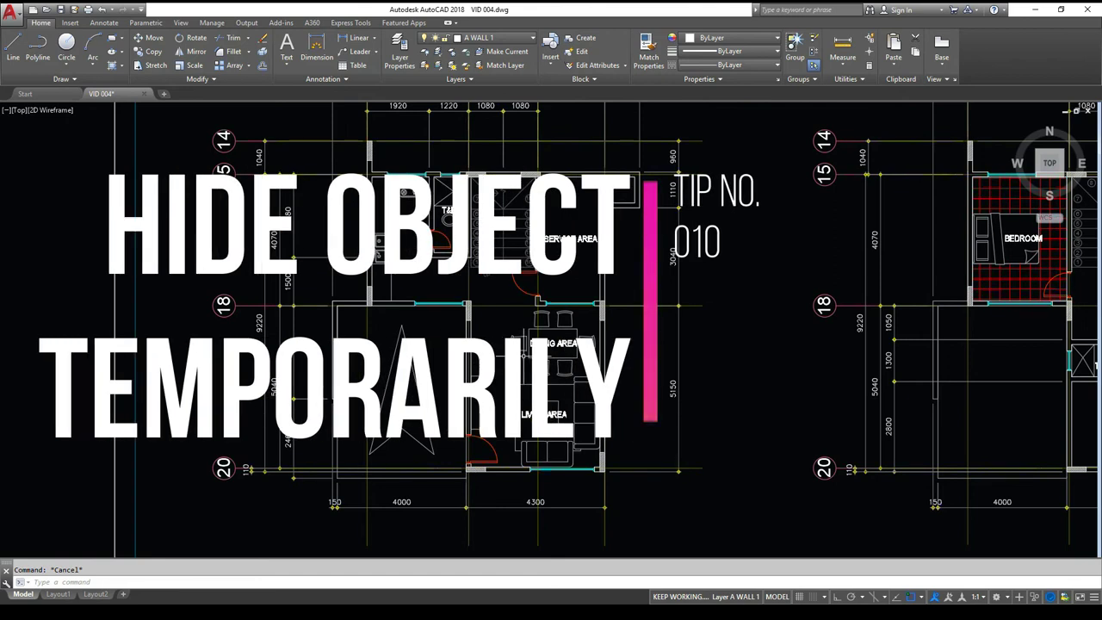
# Hide the ground floor plan's dimensions, grids, kitchen items, dining and living furniture and their room labels with HIDEOBJECTS.
pyautogui.moveTo(501, 364); pyautogui.dragTo(635, 371, button='middle')
pyautogui.click(727, 370)
pyautogui.press('Escape')
pyautogui.moveTo(729, 371)
pyautogui.mouseDown(button='middle')
pyautogui.moveTo(699, 380)
pyautogui.moveTo(728, 332)
pyautogui.moveTo(696, 351)
pyautogui.mouseUp(button='middle')
pyautogui.scroll(-4, 700, 381)
pyautogui.scroll(2, 713, 364)
pyautogui.click(772, 469)
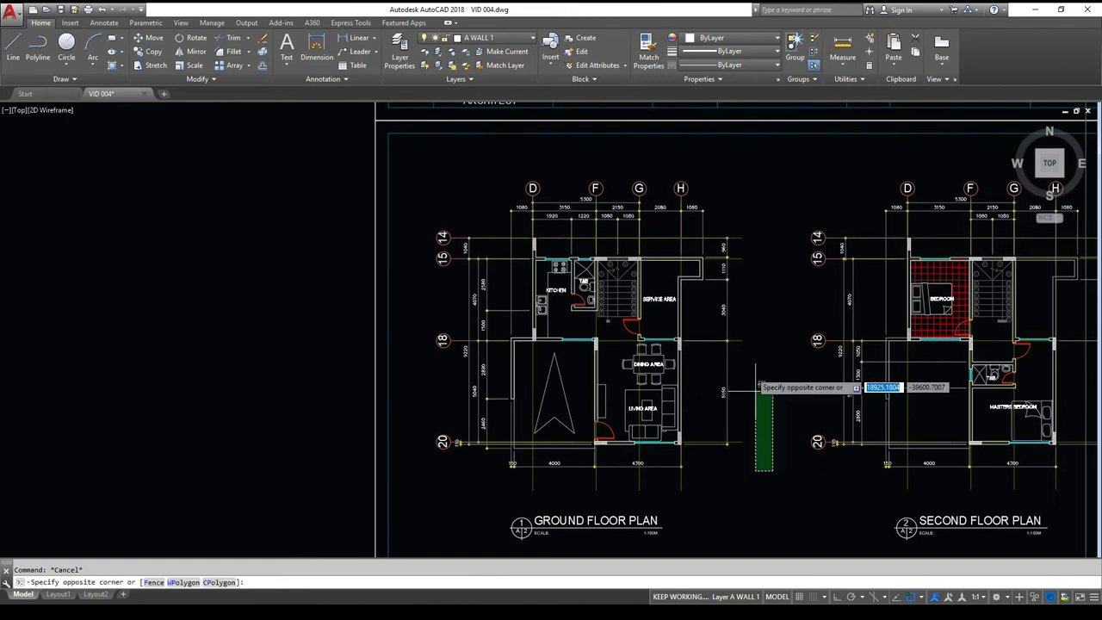
pyautogui.scroll(4, 632, 384)
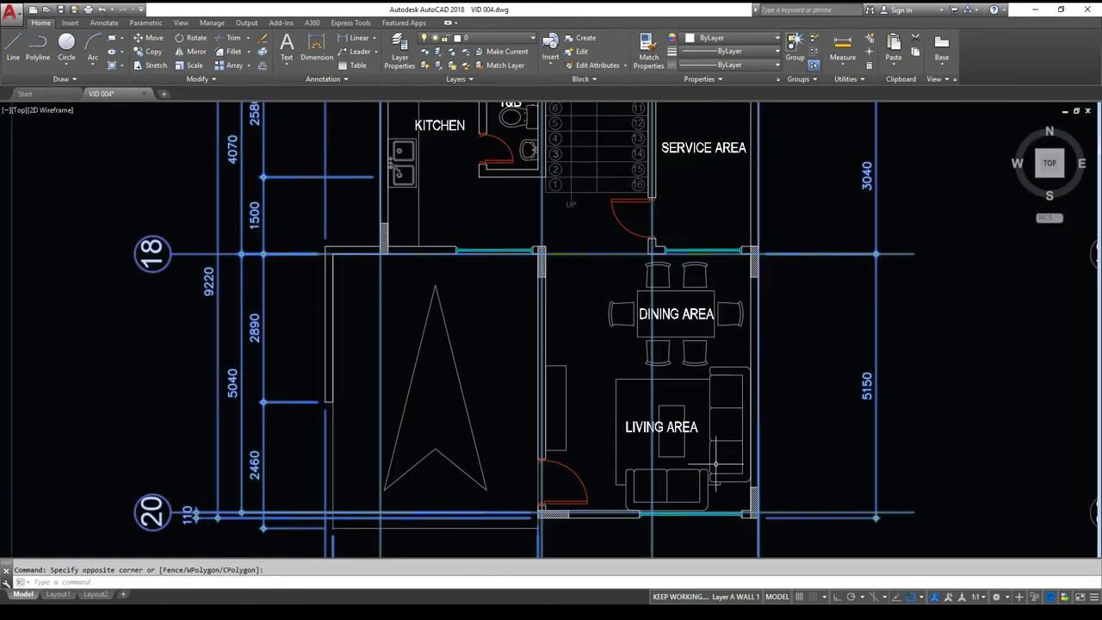
pyautogui.click(610, 271)
pyautogui.moveTo(550, 337); pyautogui.dragTo(636, 496, button='middle')
pyautogui.click(556, 359)
pyautogui.click(496, 226)
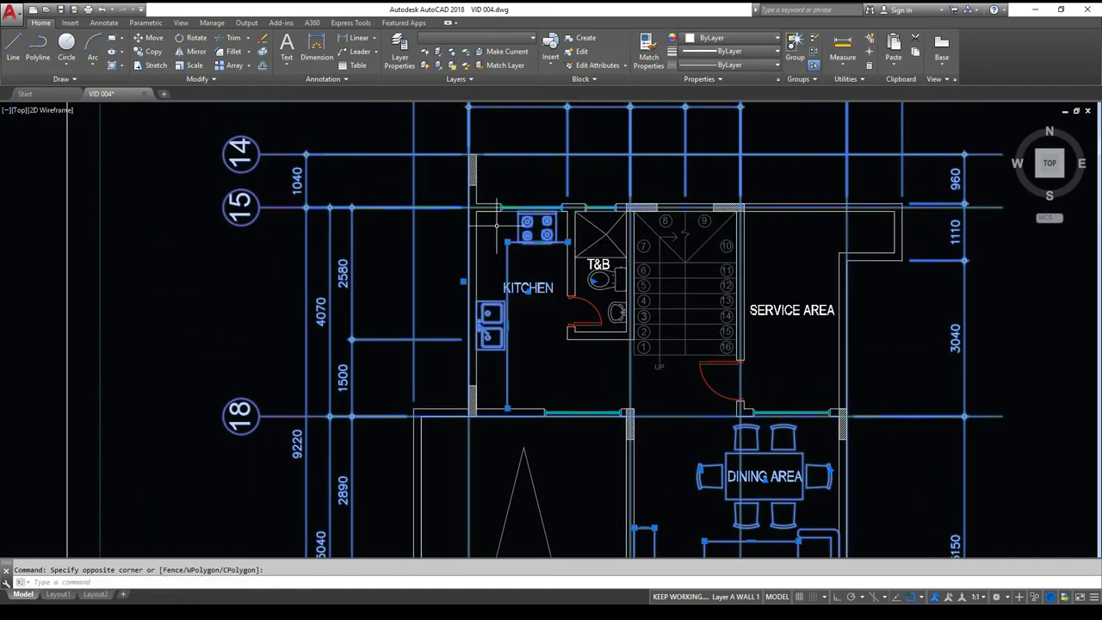
pyautogui.moveTo(513, 270); pyautogui.dragTo(455, 212, button='middle')
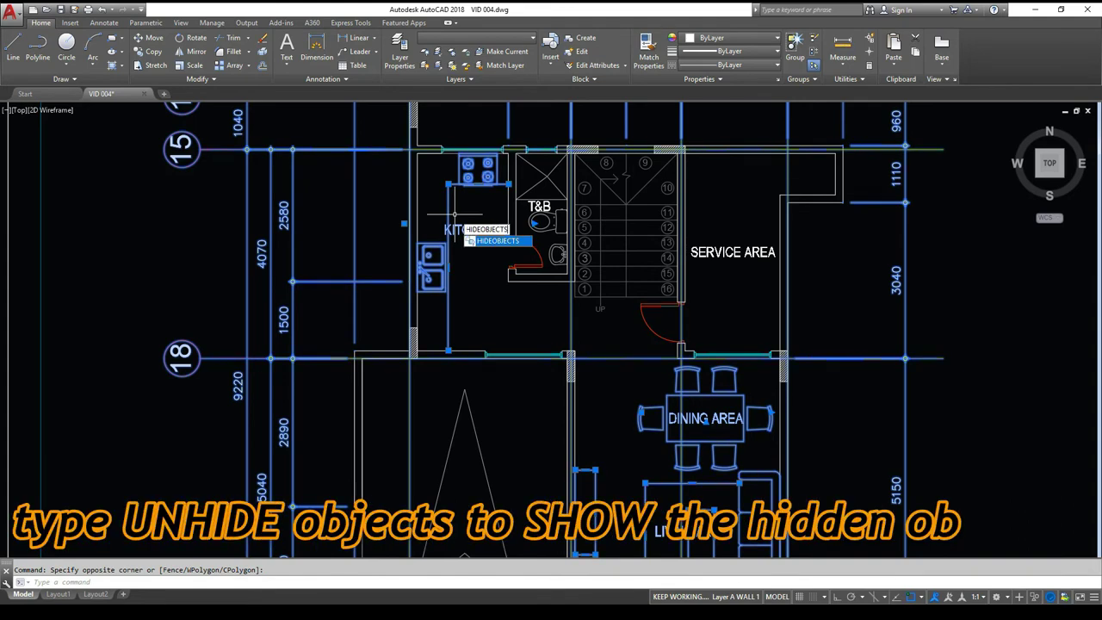
pyautogui.press('Return')
pyautogui.press('Escape')
# Hide the remaining MODULE polyline above the kitchen wall with HIDEOBJECTS.
pyautogui.scroll(-2, 474, 204)
pyautogui.moveTo(478, 188)
pyautogui.mouseDown(button='middle')
pyautogui.moveTo(517, 114)
pyautogui.moveTo(513, 260)
pyautogui.mouseUp(button='middle')
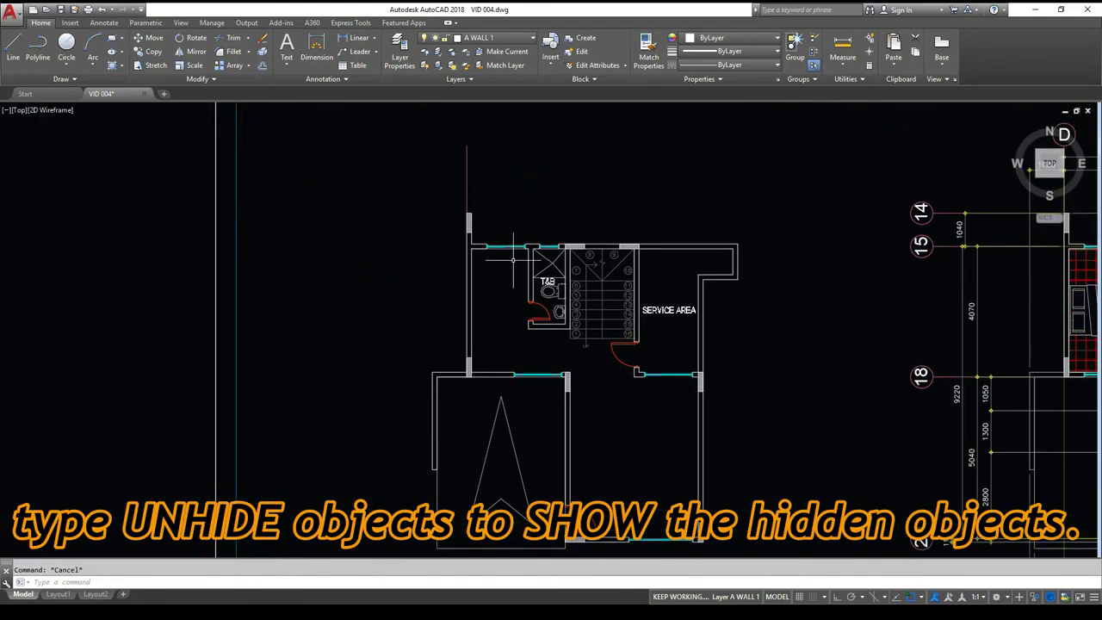
pyautogui.click(524, 202)
pyautogui.click(393, 177)
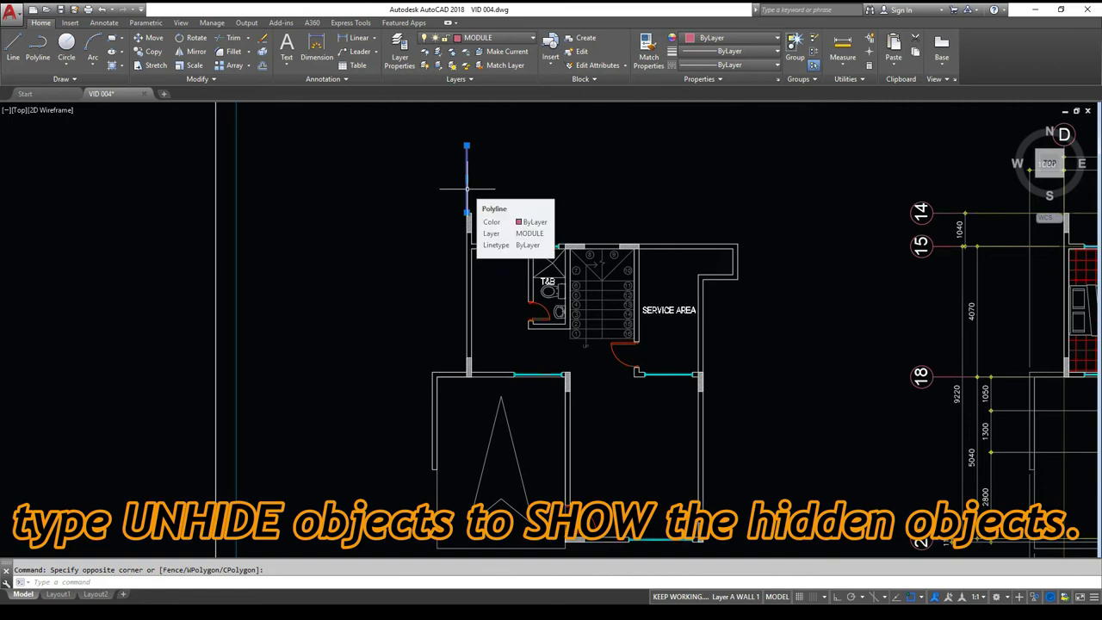
pyautogui.write('HIDE')
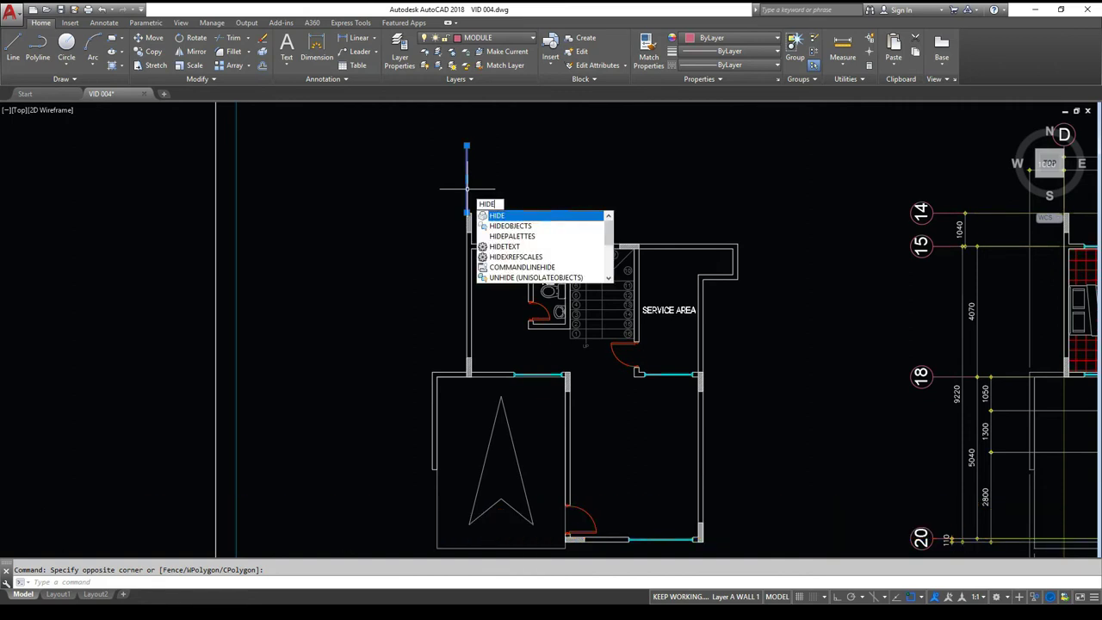
pyautogui.press('Return')
pyautogui.press('Escape')
# Show all hidden objects in the ground floor plan again with the UNHIDE command.
pyautogui.scroll(-4, 594, 210)
pyautogui.scroll(4, 575, 252)
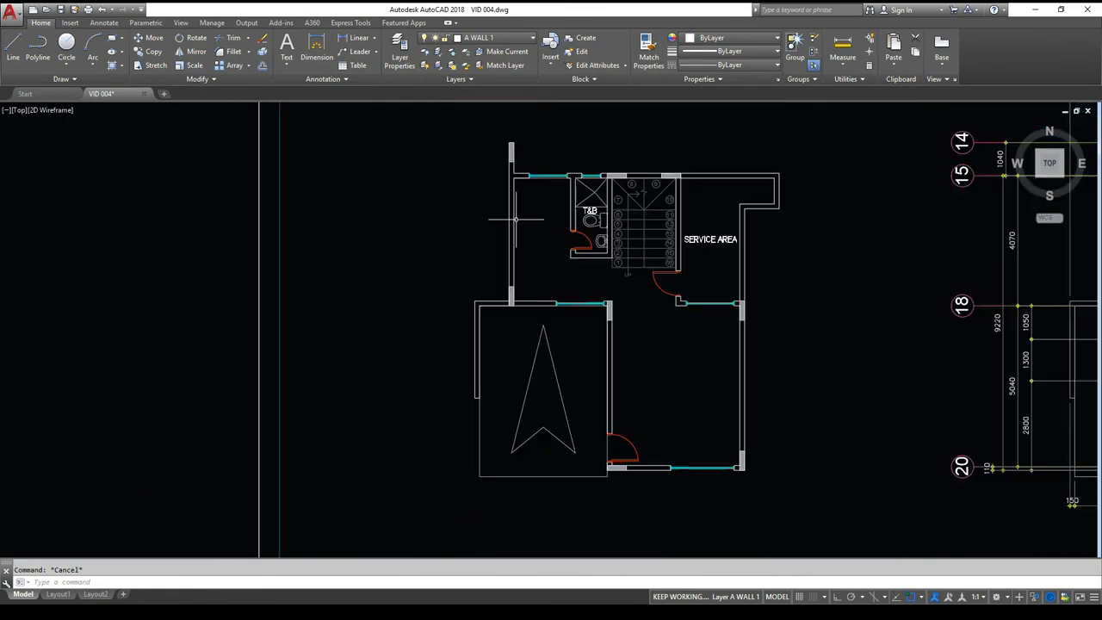
pyautogui.moveTo(649, 293); pyautogui.dragTo(575, 276, button='middle')
pyautogui.moveTo(558, 302)
pyautogui.mouseDown(button='middle')
pyautogui.moveTo(486, 285)
pyautogui.moveTo(494, 280)
pyautogui.mouseUp(button='middle')
pyautogui.moveTo(512, 322); pyautogui.dragTo(473, 322, button='middle')
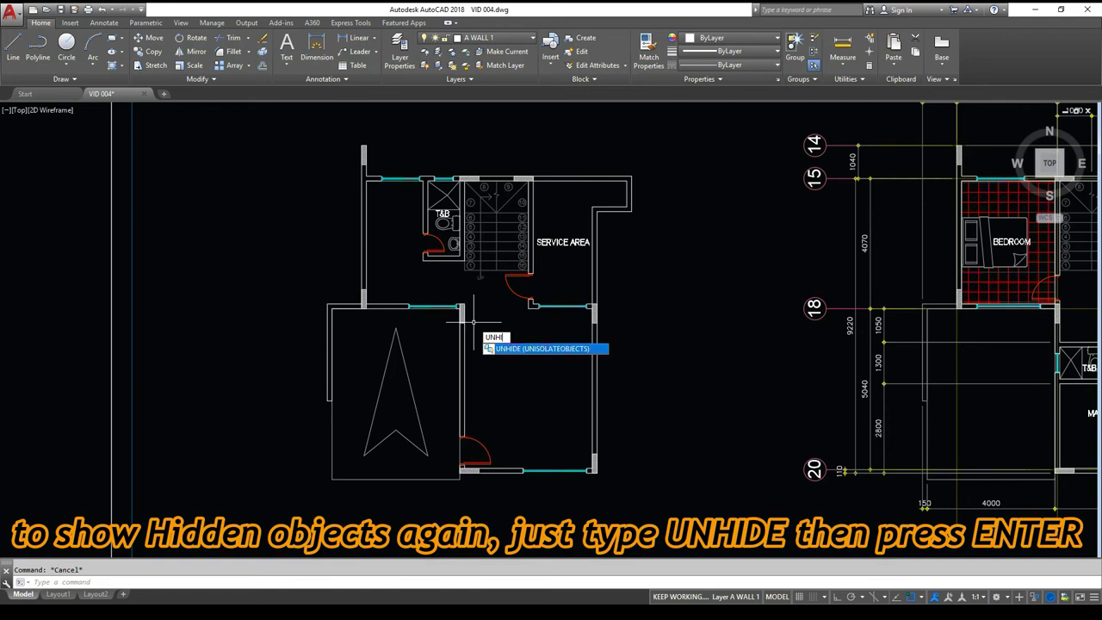
pyautogui.press('Return')
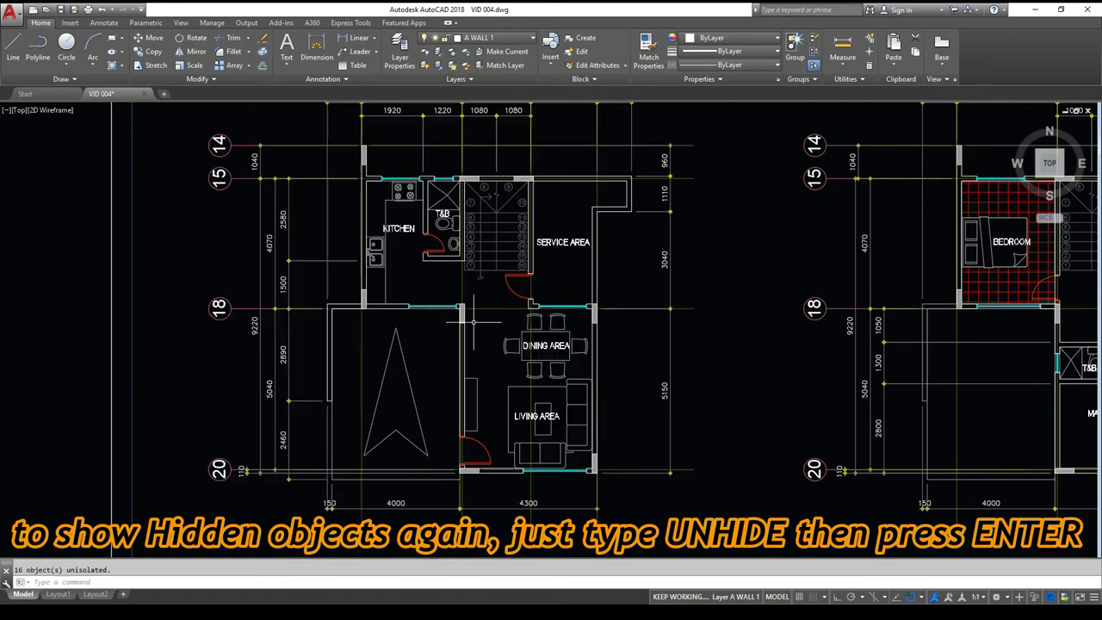
pyautogui.moveTo(531, 335)
pyautogui.mouseDown(button='middle')
pyautogui.moveTo(608, 315)
pyautogui.moveTo(566, 332)
pyautogui.mouseUp(button='middle')
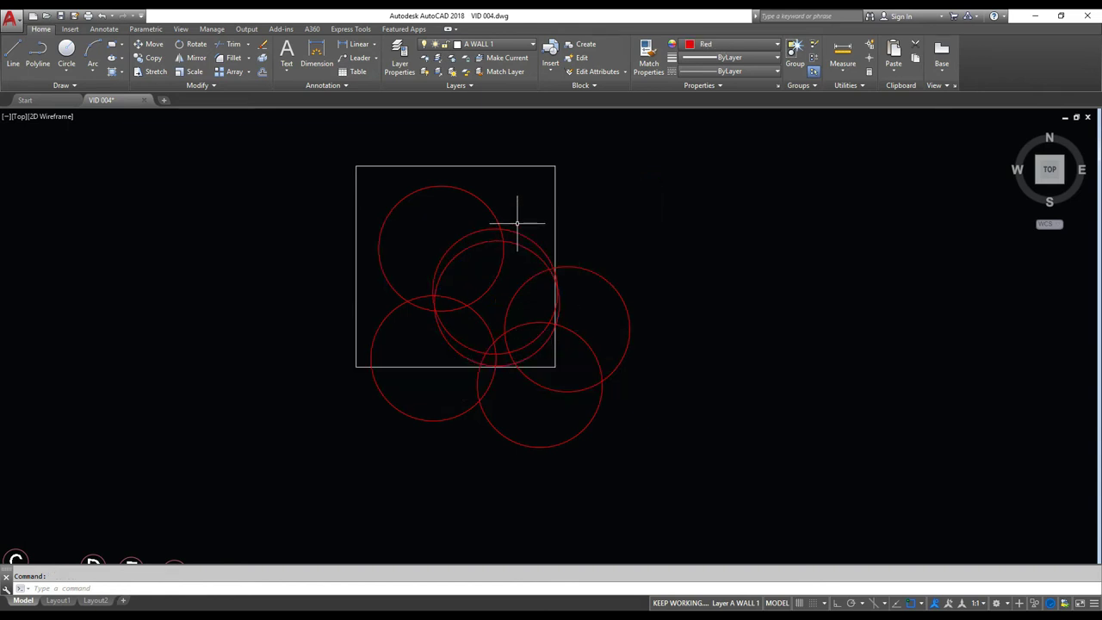
# Preview crossing selections over the square and overlapping circles from the lower-right and upper-right sides, cancelling each one.
pyautogui.click(543, 355)
pyautogui.press('Escape')
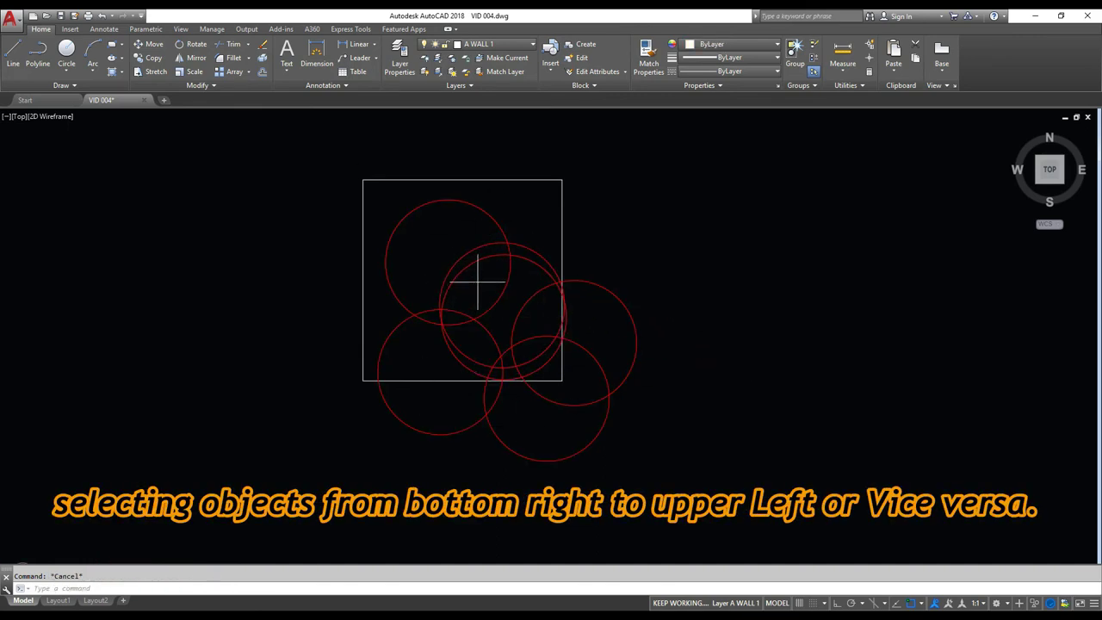
pyautogui.click(482, 295)
pyautogui.press('Escape')
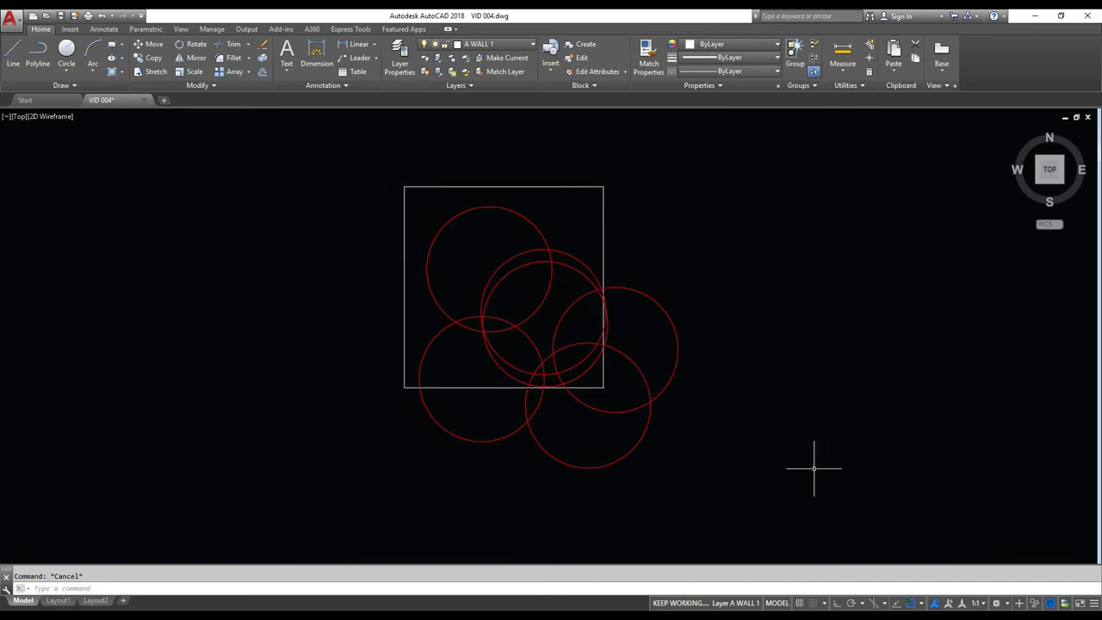
pyautogui.click(754, 499)
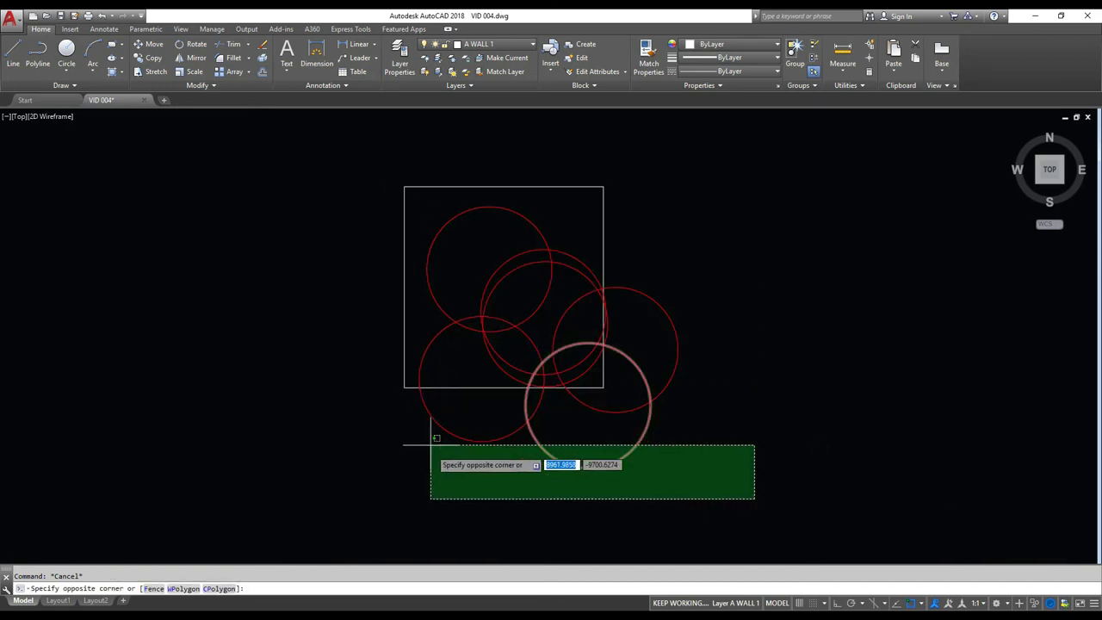
pyautogui.press('Escape')
pyautogui.click(686, 204)
pyautogui.press('Escape')
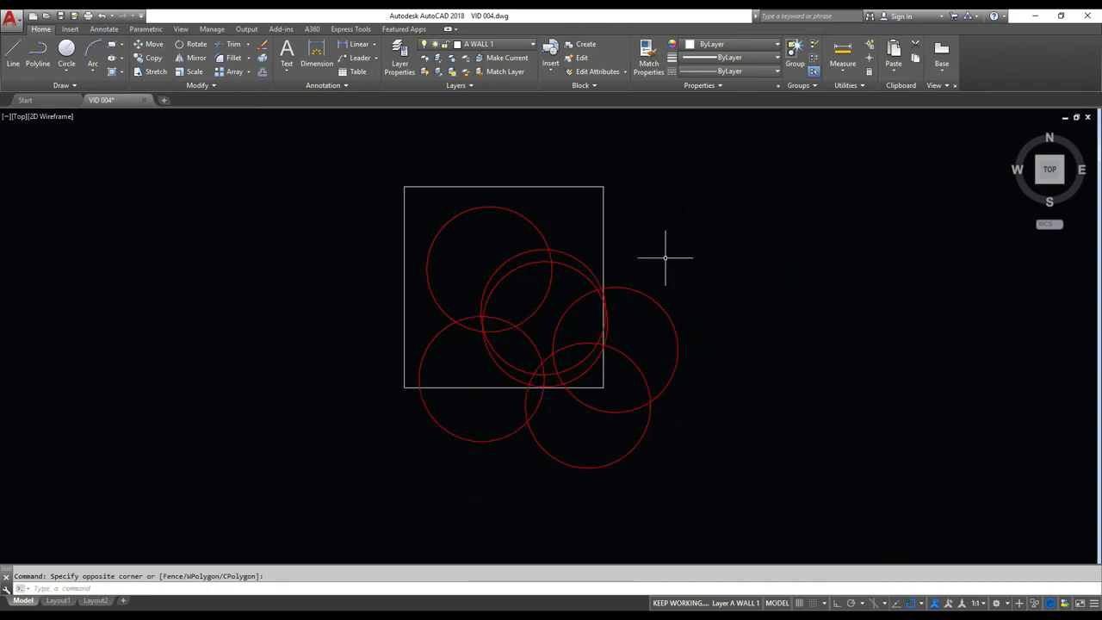
pyautogui.click(693, 213)
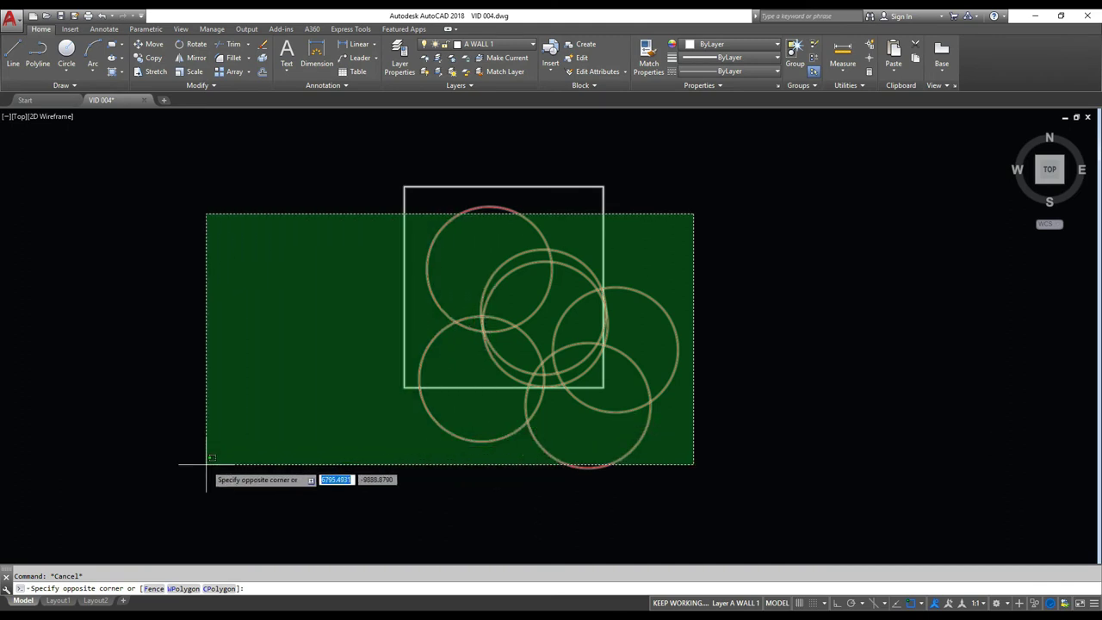
pyautogui.press('Escape')
pyautogui.moveTo(548, 322); pyautogui.dragTo(537, 335, button='middle')
pyautogui.press('Escape')
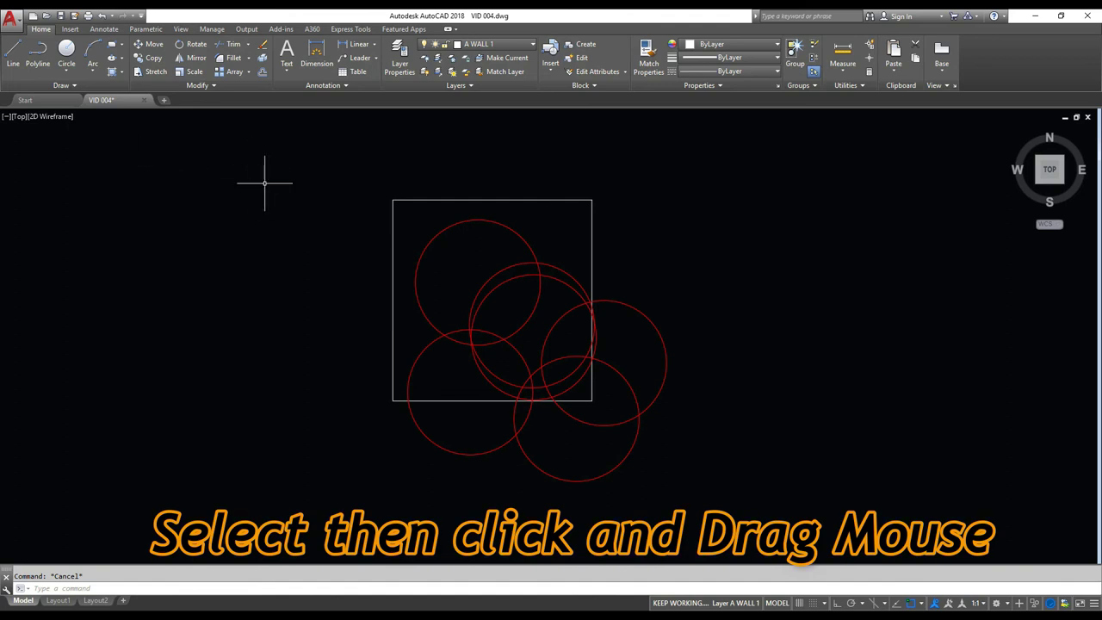
# Select the circles fully enclosed by a left-to-right window started at the square's upper-left, and clear the selection.
pyautogui.click(221, 147)
pyautogui.press('Escape')
pyautogui.scroll(2, 428, 230)
pyautogui.moveTo(485, 271); pyautogui.dragTo(472, 226, button='middle')
pyautogui.press('Escape')
pyautogui.click(279, 142)
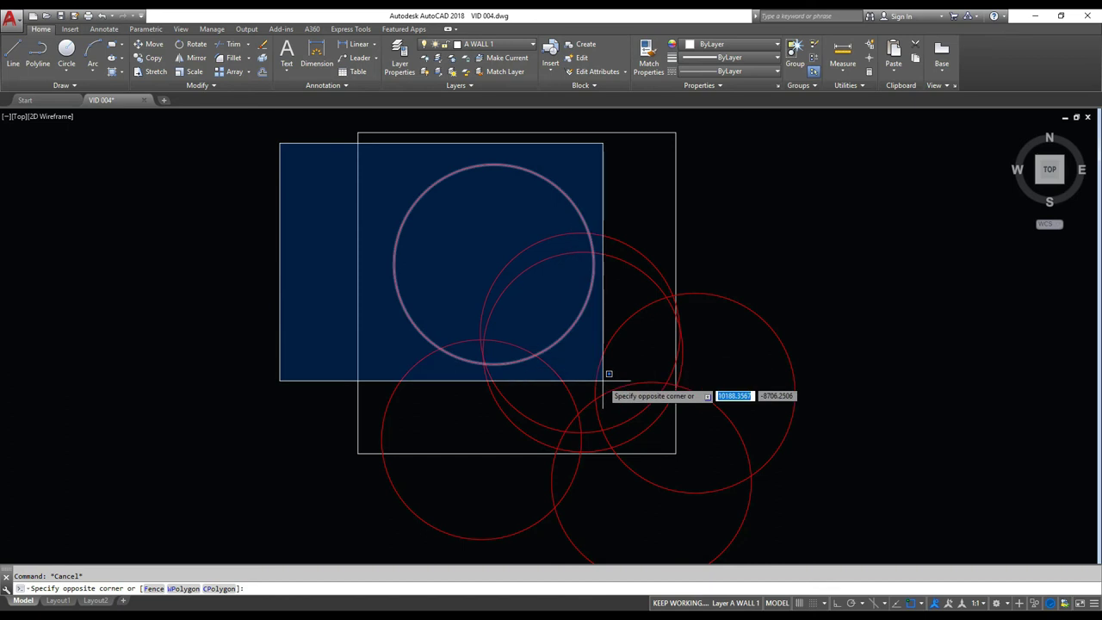
pyautogui.click(709, 448)
pyautogui.scroll(2, 518, 393)
pyautogui.moveTo(518, 393)
pyautogui.mouseDown(button='middle')
pyautogui.moveTo(422, 411)
pyautogui.moveTo(383, 509)
pyautogui.mouseUp(button='middle')
pyautogui.scroll(-2, 422, 382)
pyautogui.moveTo(422, 381)
pyautogui.mouseDown(button='middle')
pyautogui.moveTo(450, 378)
pyautogui.moveTo(432, 356)
pyautogui.moveTo(454, 361)
pyautogui.mouseUp(button='middle')
pyautogui.press('Escape')
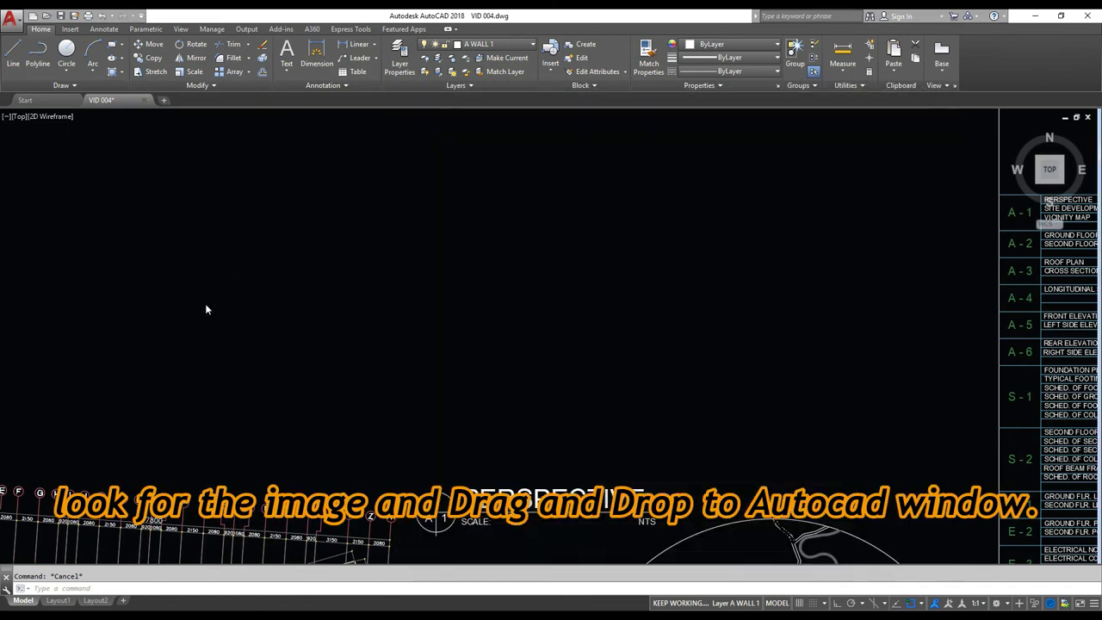
# Place the bedroom image above the PERSPECTIVE title on the first sheet, sizing it to fill the space with 0 rotation.
pyautogui.scroll(-2, 451, 345)
pyautogui.click(369, 373)
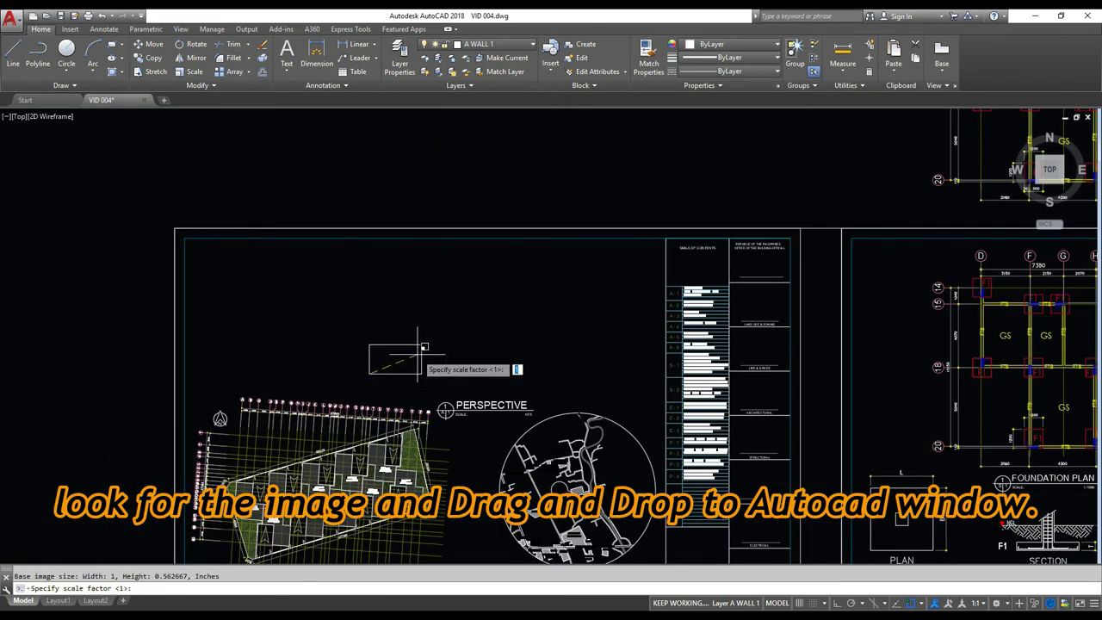
pyautogui.click(590, 315)
pyautogui.press('Return')
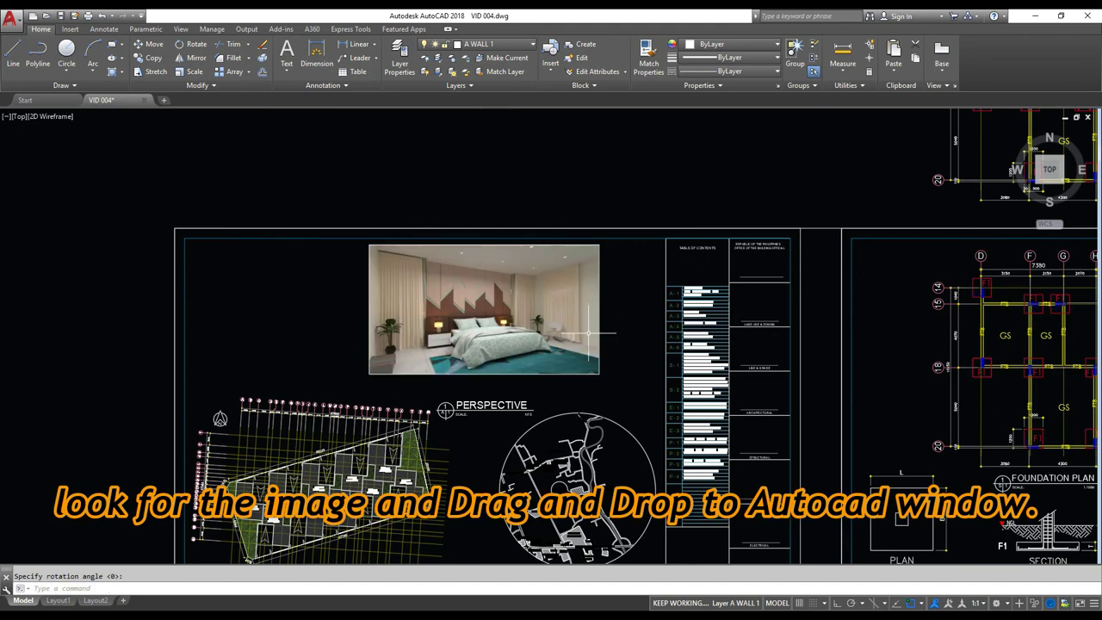
pyautogui.press('Escape')
pyautogui.scroll(2, 523, 347)
pyautogui.moveTo(538, 353); pyautogui.dragTo(562, 394, button='middle')
pyautogui.moveTo(631, 438); pyautogui.dragTo(669, 368, button='middle')
pyautogui.scroll(2, 582, 345)
pyautogui.moveTo(582, 346); pyautogui.dragTo(632, 450, button='middle')
pyautogui.moveTo(629, 395)
pyautogui.mouseDown(button='middle')
pyautogui.moveTo(649, 336)
pyautogui.moveTo(653, 383)
pyautogui.mouseUp(button='middle')
pyautogui.click(785, 532)
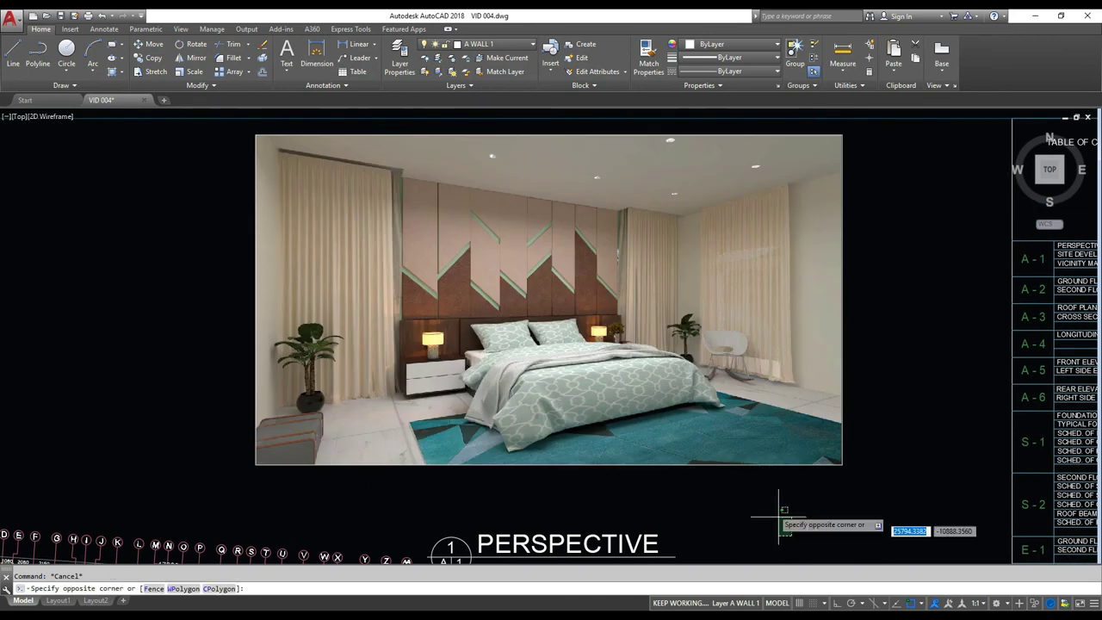
pyautogui.click(583, 255)
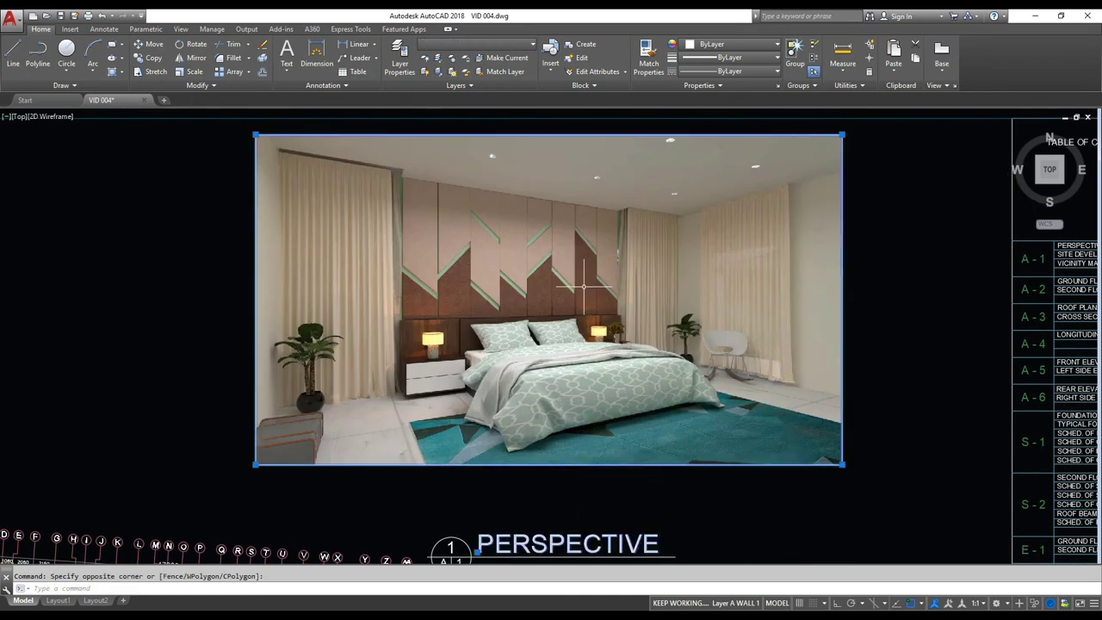
pyautogui.rightClick(583, 286)
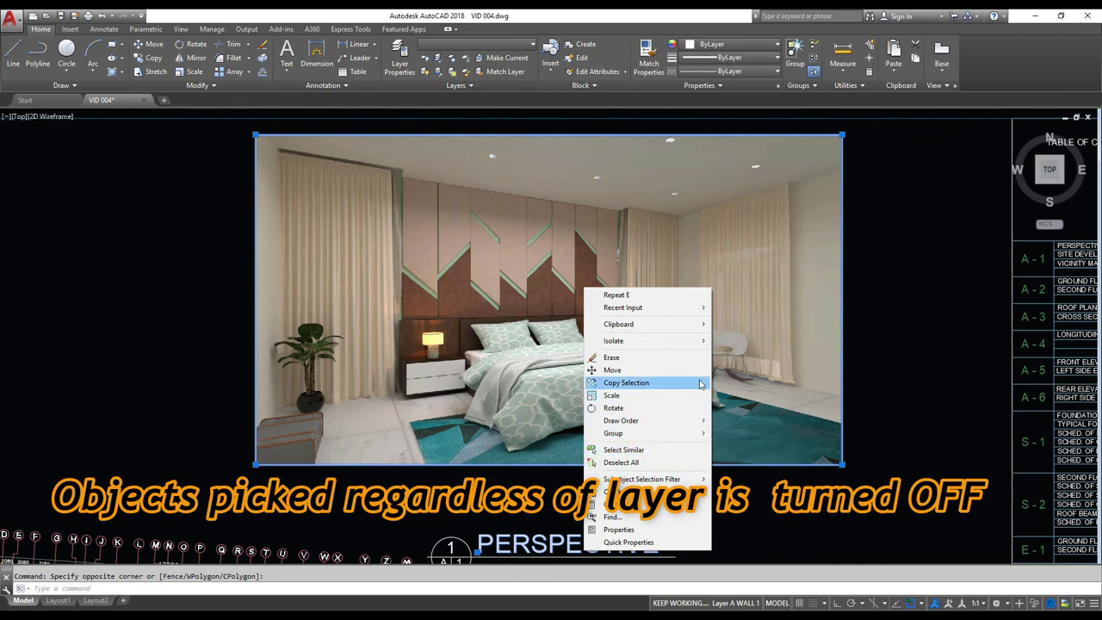
pyautogui.press('Escape')
pyautogui.press('Escape')
# Adjust the bedroom image to brightness 55, contrast 51 and fade 67.
pyautogui.click(828, 464)
pyautogui.rightClick(822, 458)
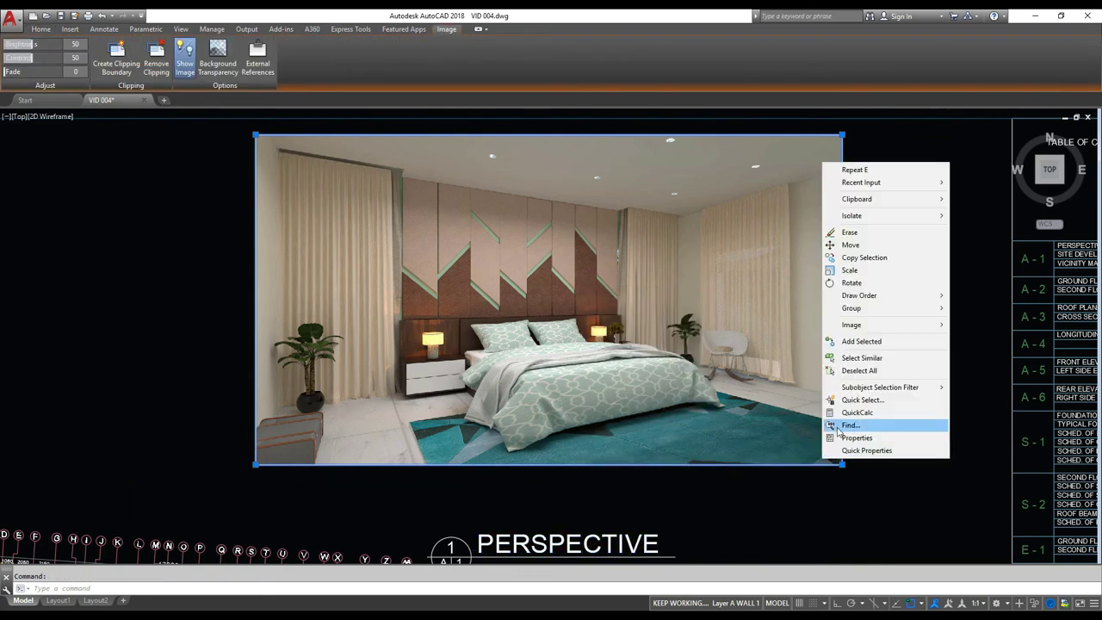
pyautogui.moveTo(913, 330)
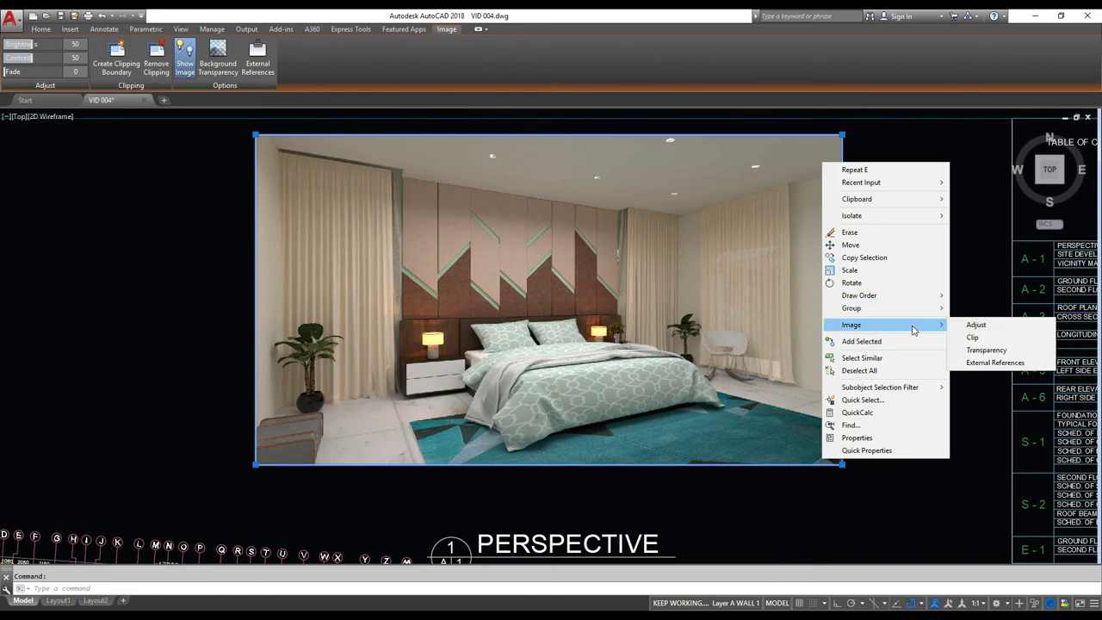
pyautogui.click(989, 331)
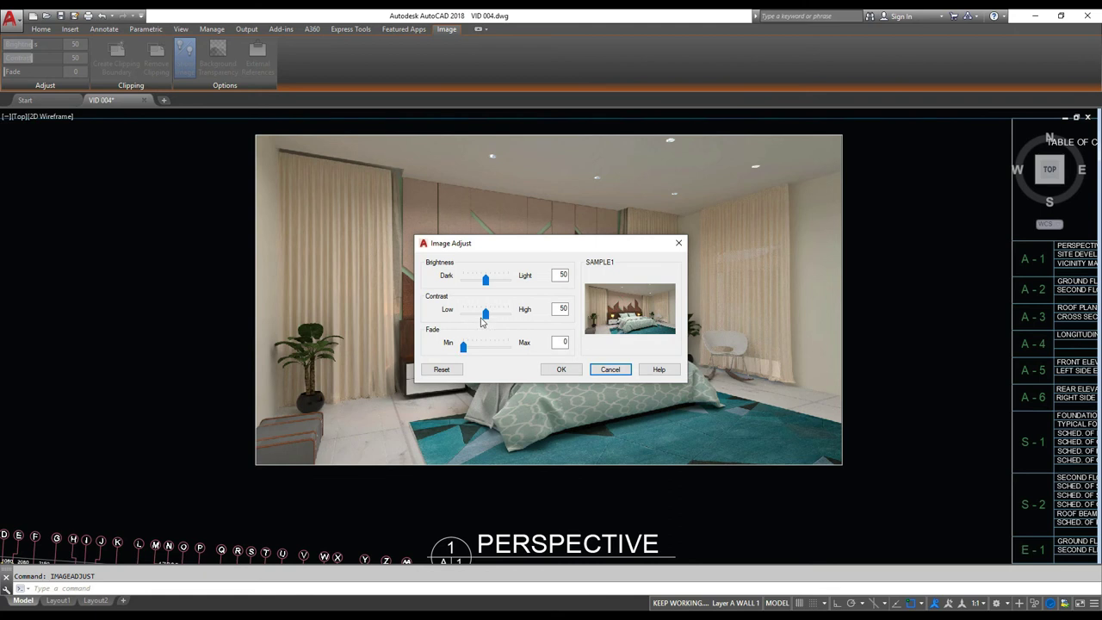
pyautogui.moveTo(486, 317); pyautogui.dragTo(489, 286)
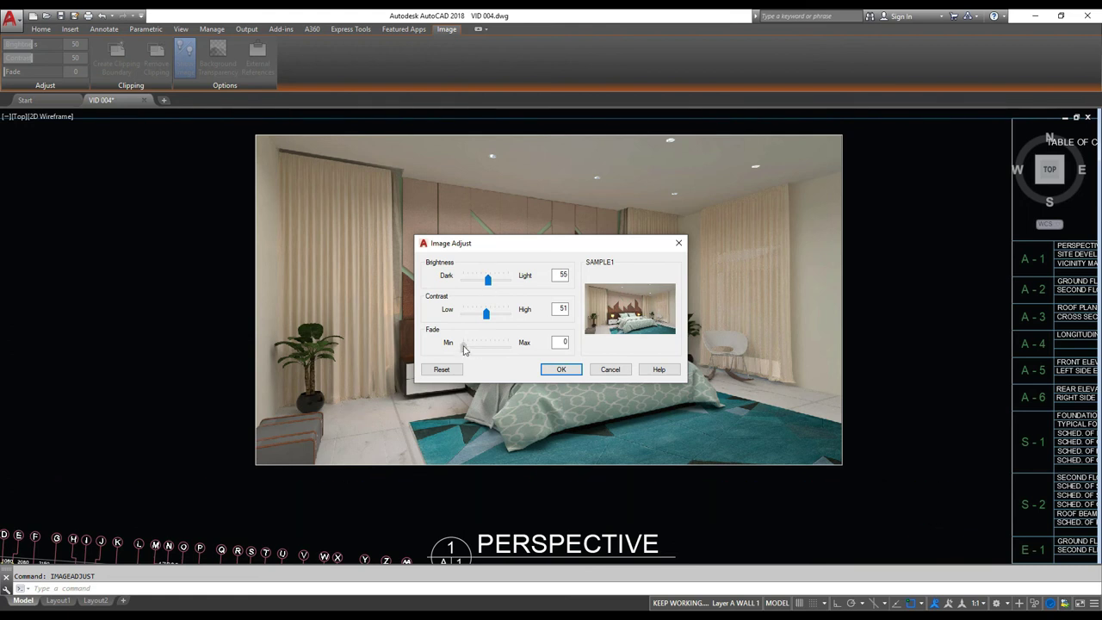
pyautogui.moveTo(466, 347); pyautogui.dragTo(493, 347)
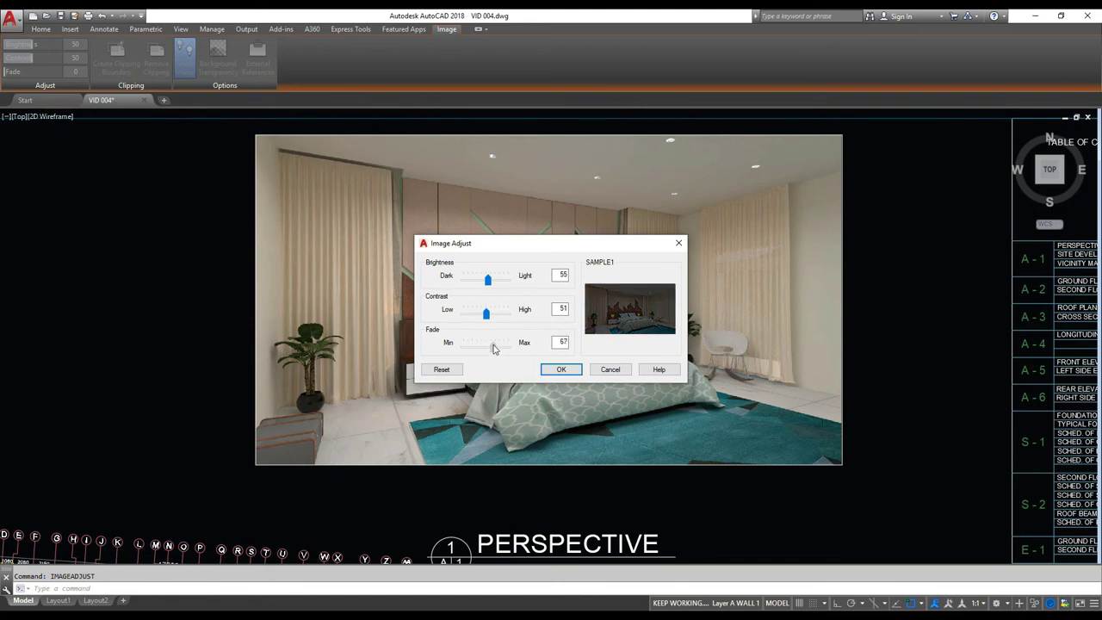
pyautogui.click(561, 370)
pyautogui.press('Escape')
# Trace a closed polyline over the faded image around the headboard wall, the bed and the bedside drawer.
pyautogui.scroll(-2, 553, 349)
pyautogui.scroll(2, 525, 354)
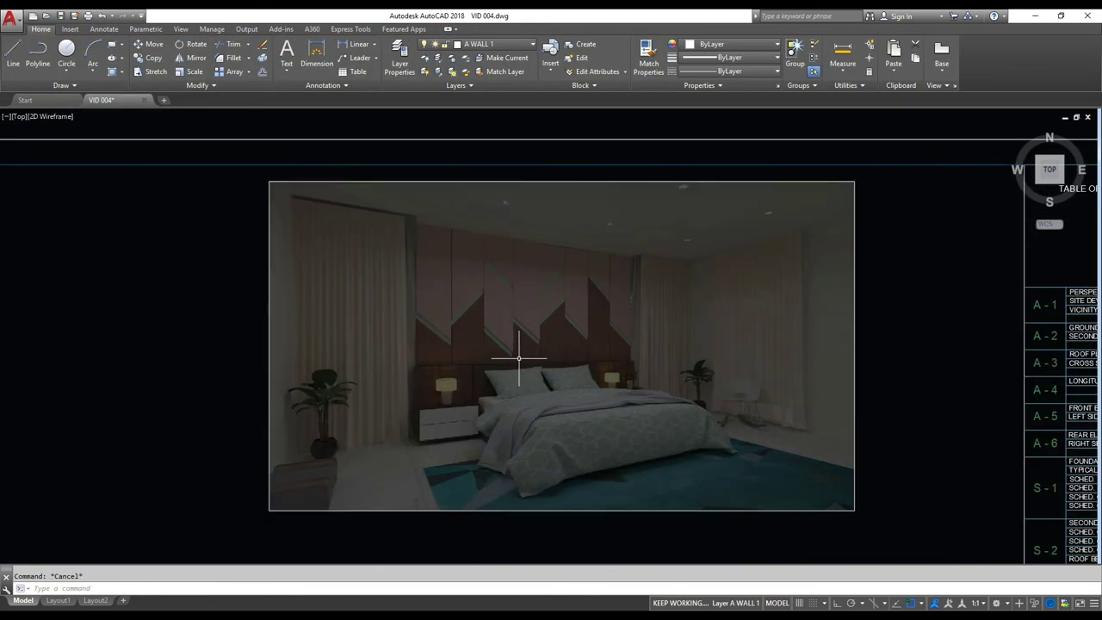
pyautogui.write('PL')
pyautogui.press('Return')
pyautogui.click(416, 421)
pyautogui.click(416, 226)
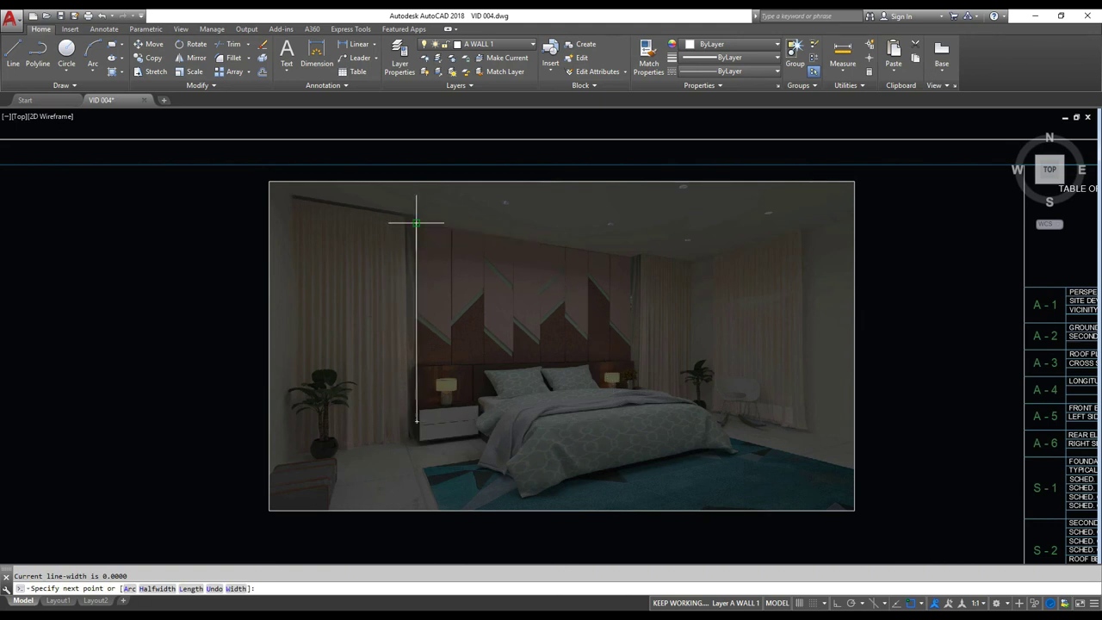
pyautogui.click(630, 256)
pyautogui.click(630, 386)
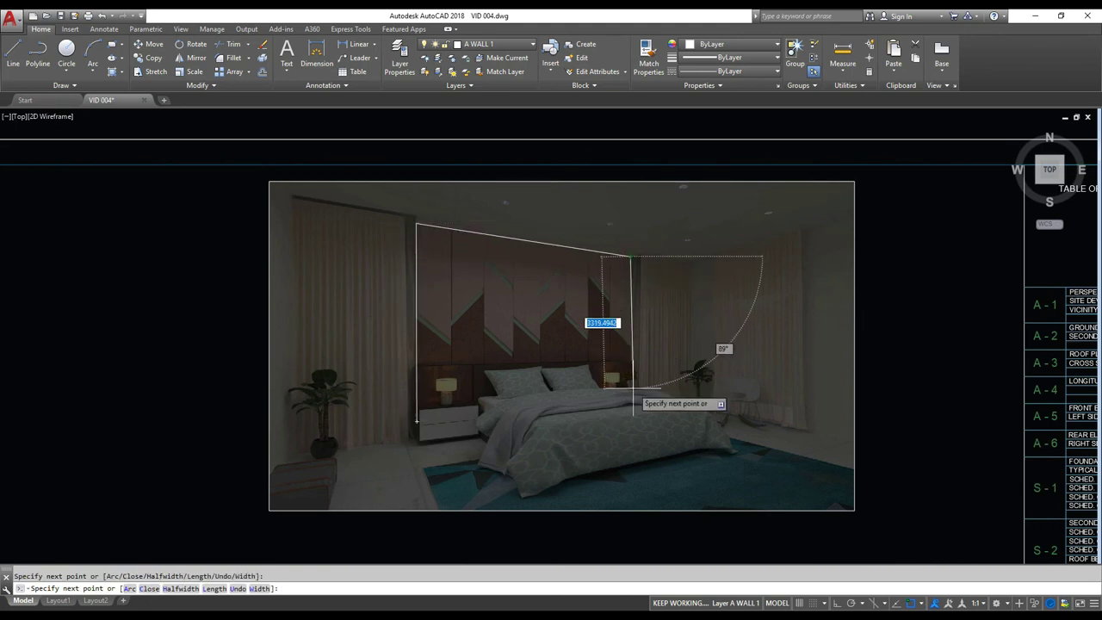
pyautogui.click(722, 412)
pyautogui.click(737, 449)
pyautogui.click(524, 493)
pyautogui.click(475, 435)
pyautogui.write('c')
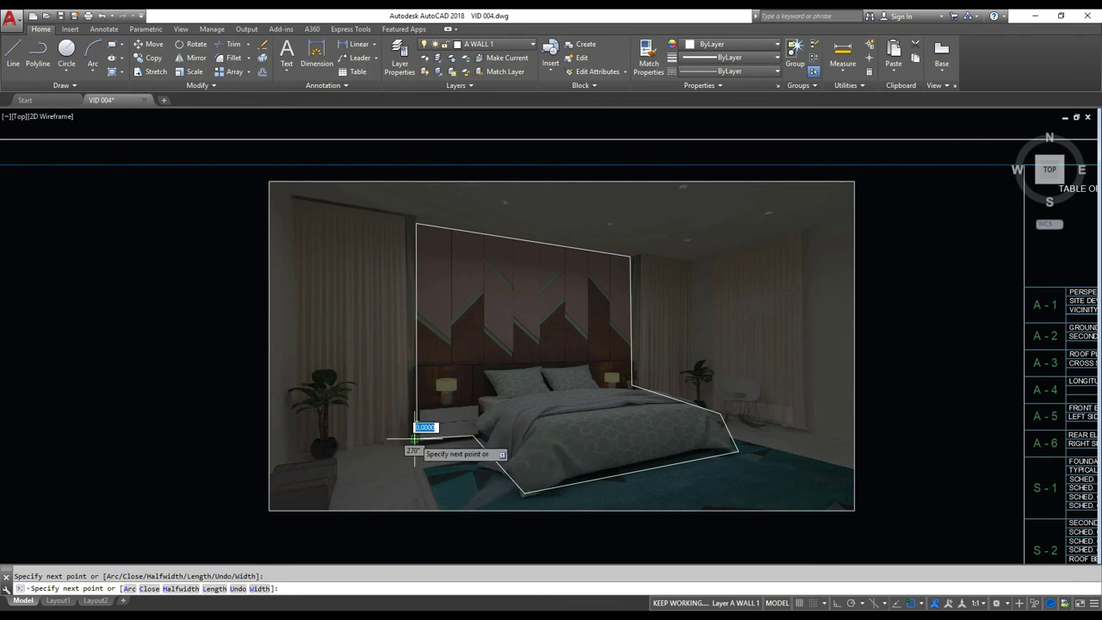
pyautogui.press('Return')
pyautogui.press('Escape')
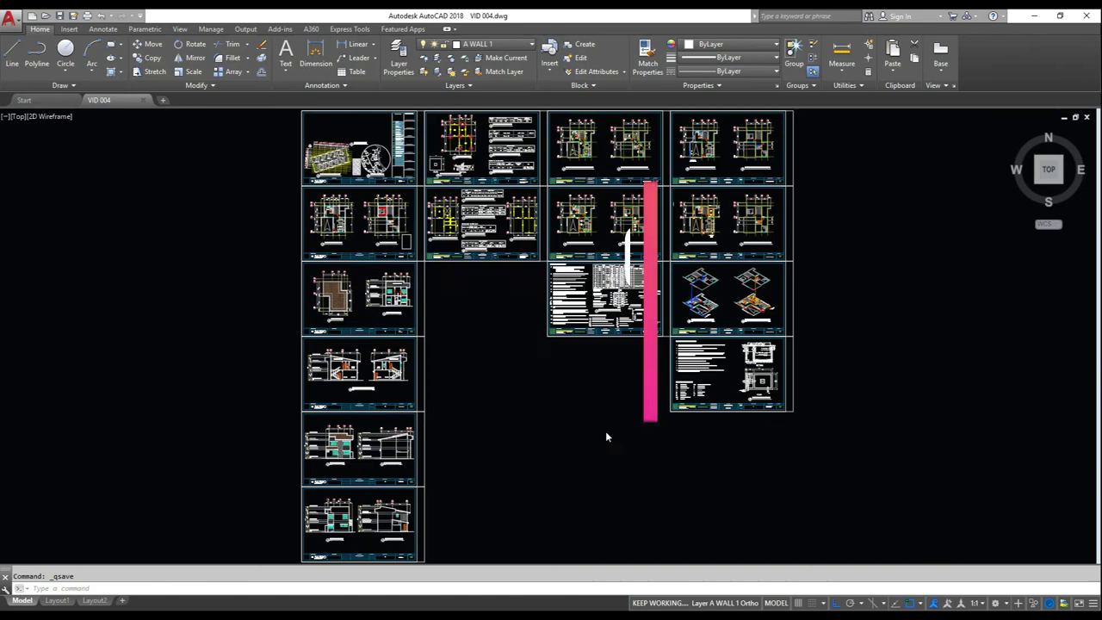
# Look over the complete set of drawing sheets in model space.
pyautogui.moveTo(531, 313); pyautogui.dragTo(564, 356, button='middle')
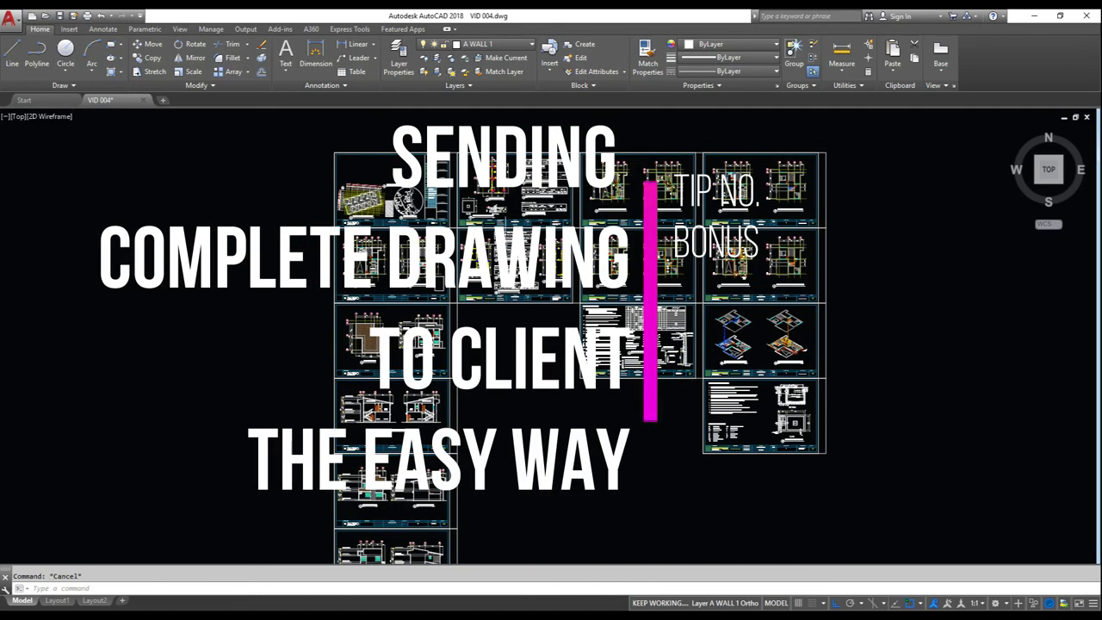
pyautogui.moveTo(557, 348)
pyautogui.mouseDown(button='middle')
pyautogui.moveTo(558, 327)
pyautogui.moveTo(565, 347)
pyautogui.mouseUp(button='middle')
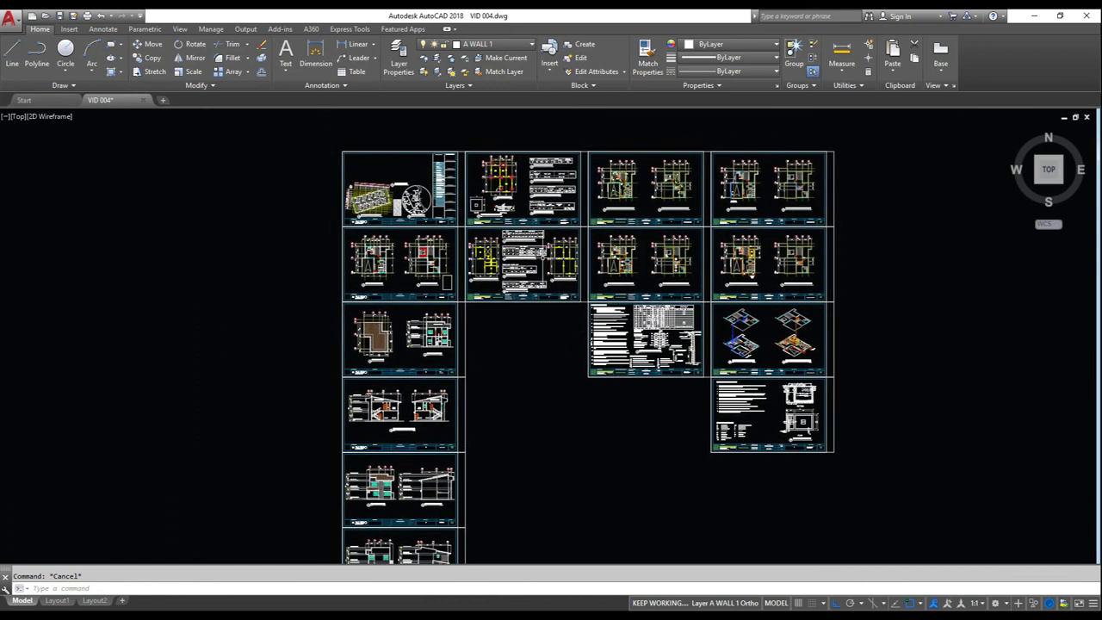
pyautogui.scroll(2, 538, 293)
pyautogui.scroll(-5, 536, 292)
pyautogui.moveTo(536, 268)
pyautogui.mouseDown(button='middle')
pyautogui.moveTo(515, 244)
pyautogui.moveTo(526, 321)
pyautogui.mouseUp(button='middle')
pyautogui.scroll(2, 515, 274)
pyautogui.moveTo(668, 265)
pyautogui.mouseDown(button='middle')
pyautogui.moveTo(696, 201)
pyautogui.moveTo(695, 248)
pyautogui.mouseUp(button='middle')
pyautogui.moveTo(574, 347)
pyautogui.mouseDown(button='middle')
pyautogui.moveTo(543, 316)
pyautogui.moveTo(574, 318)
pyautogui.moveTo(552, 318)
pyautogui.moveTo(564, 314)
pyautogui.mouseUp(button='middle')
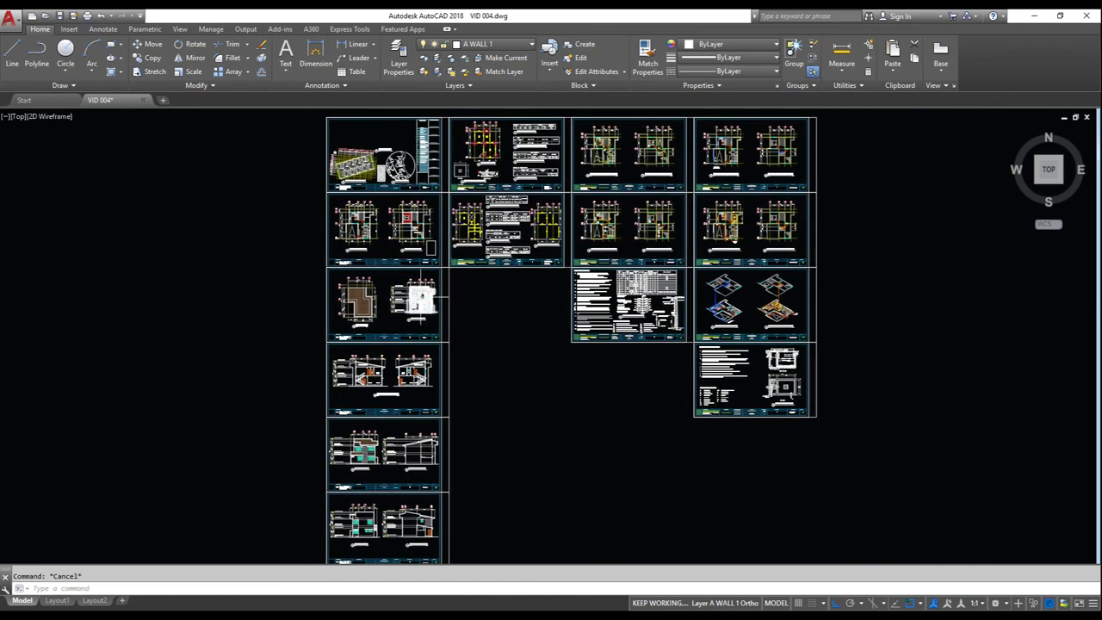
pyautogui.moveTo(419, 287); pyautogui.dragTo(393, 260, button='middle')
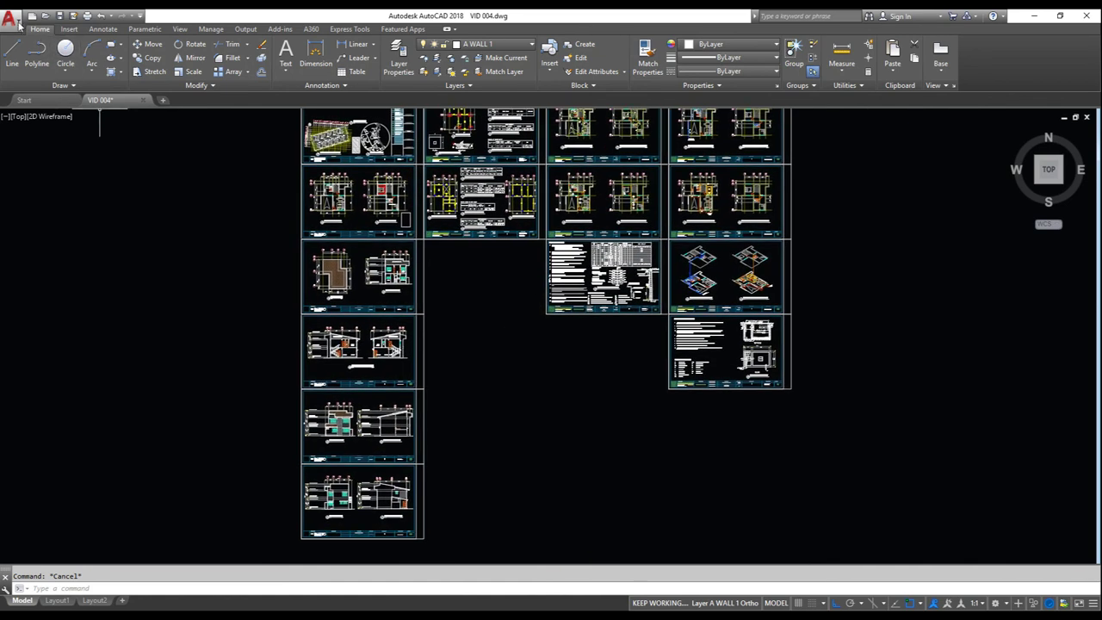
# Start an eTransmit package of the drawing and save the current changes before continuing.
pyautogui.click(17, 23)
pyautogui.moveTo(74, 246)
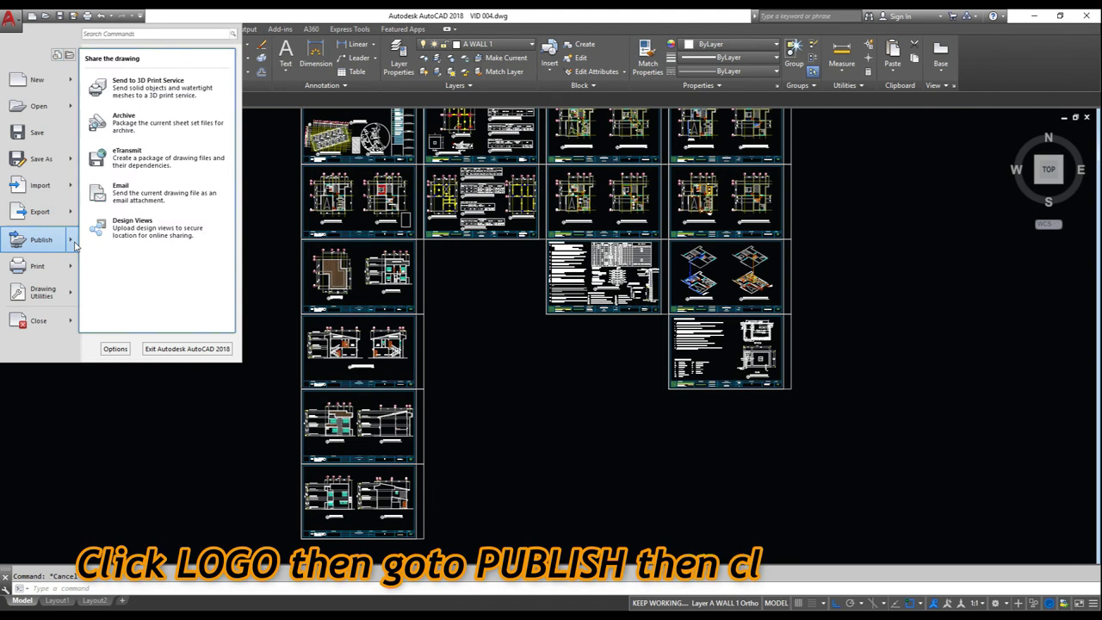
pyautogui.click(150, 156)
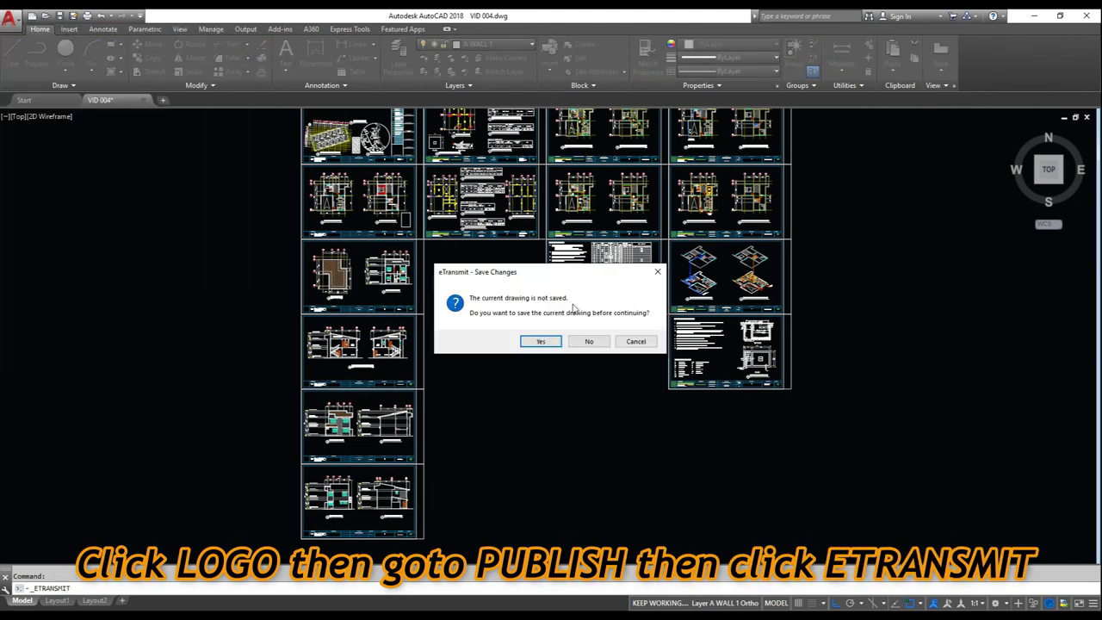
pyautogui.click(540, 341)
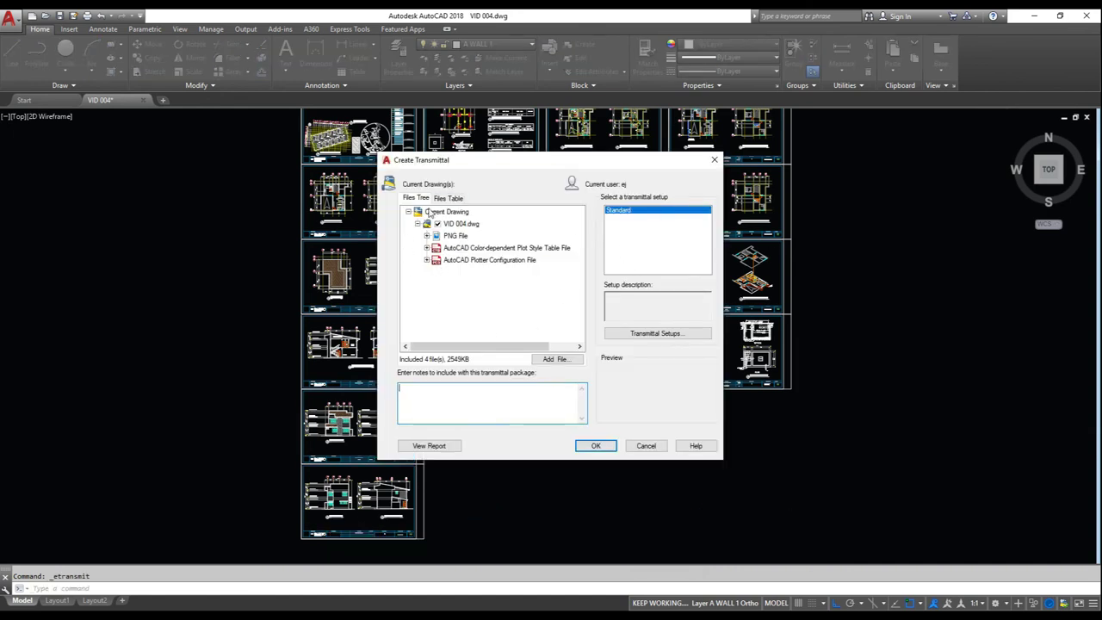
# Review the drawing, PNG, plot style table and plotter configuration entries, and create the transmittal package with the Standard setup.
pyautogui.click(465, 226)
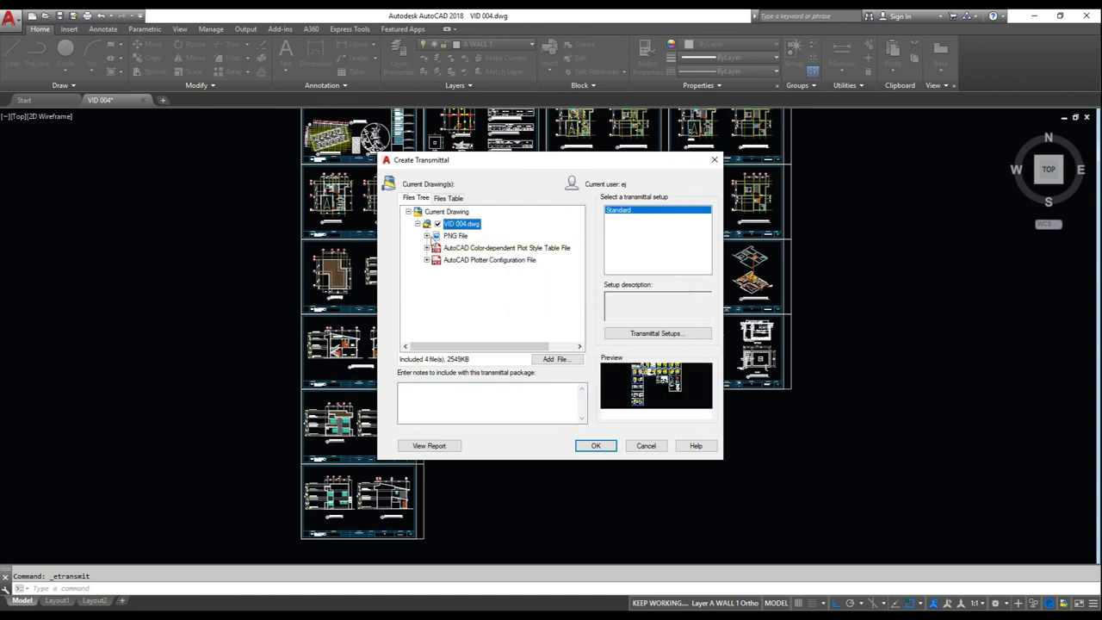
pyautogui.doubleClick(438, 240)
pyautogui.click(465, 248)
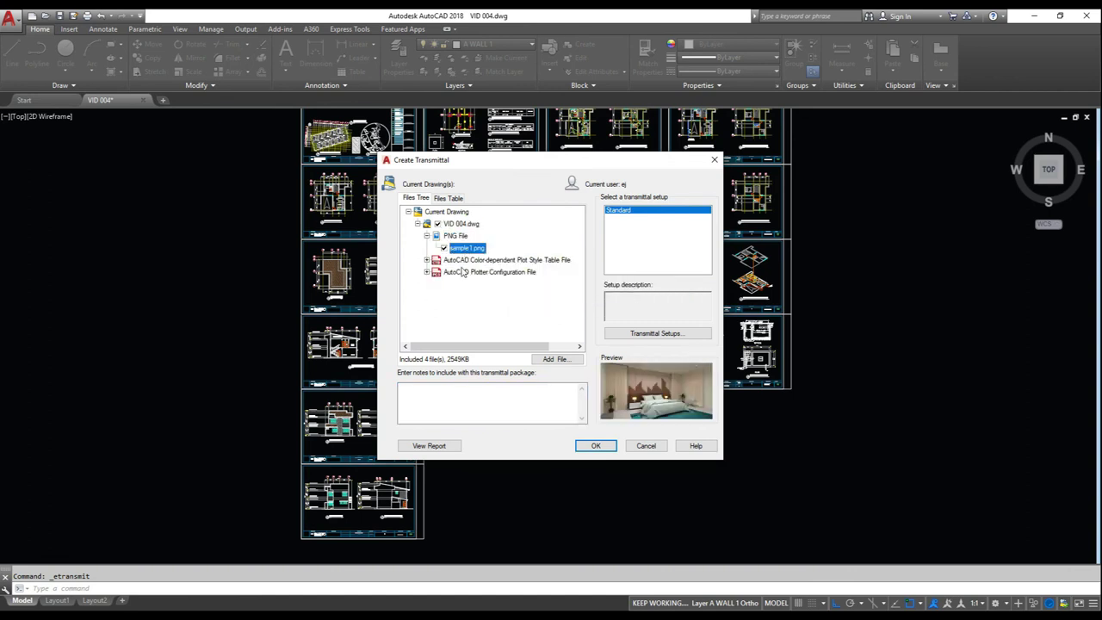
pyautogui.click(460, 262)
pyautogui.click(427, 260)
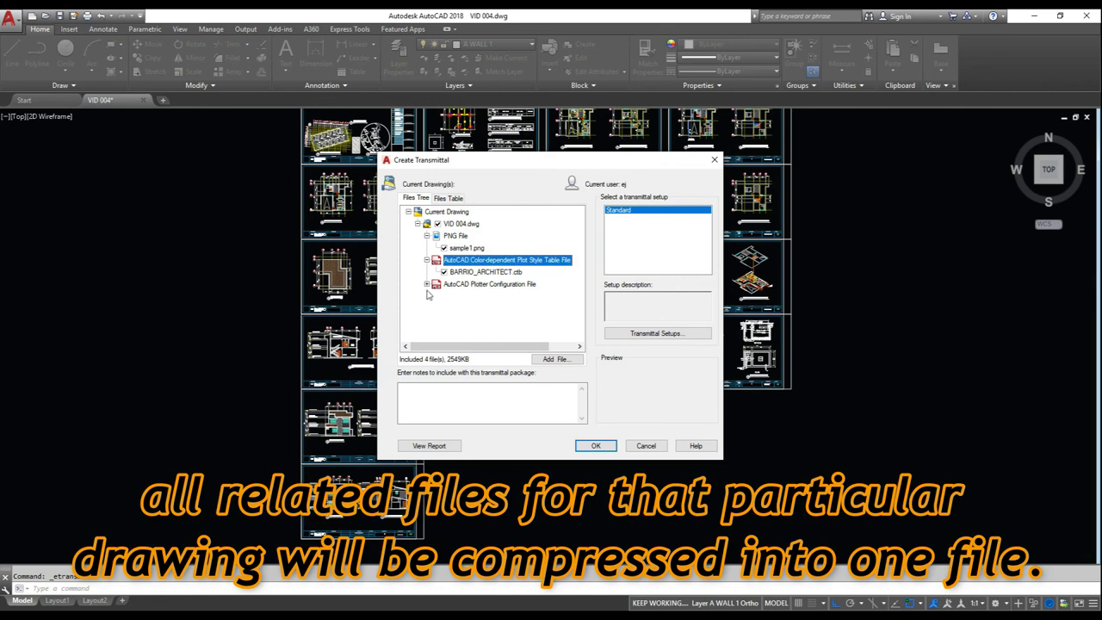
pyautogui.click(431, 286)
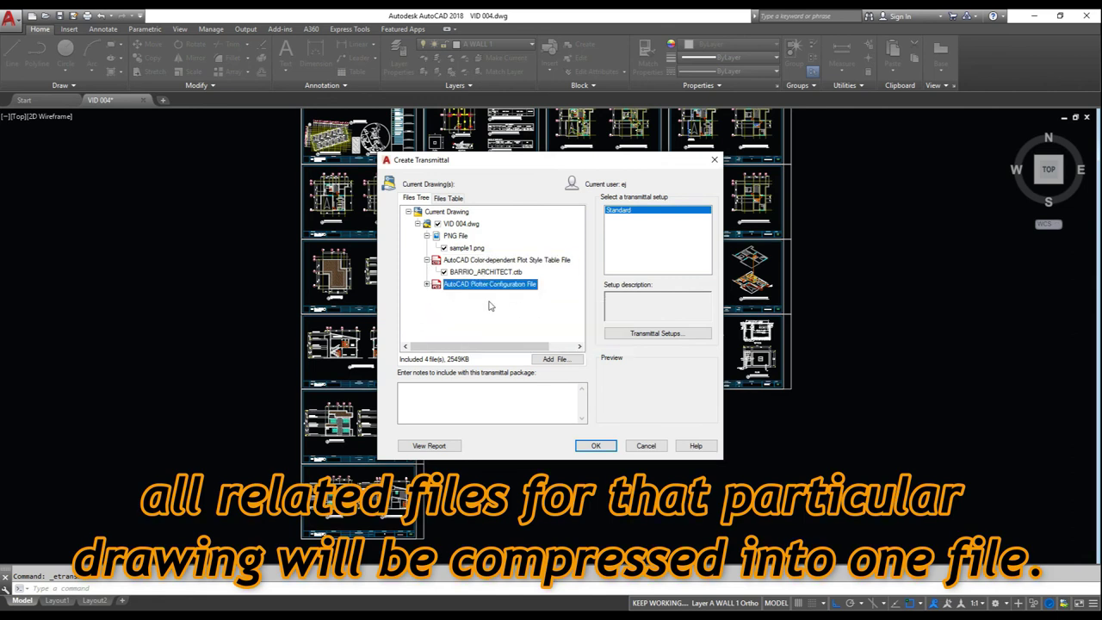
pyautogui.click(596, 445)
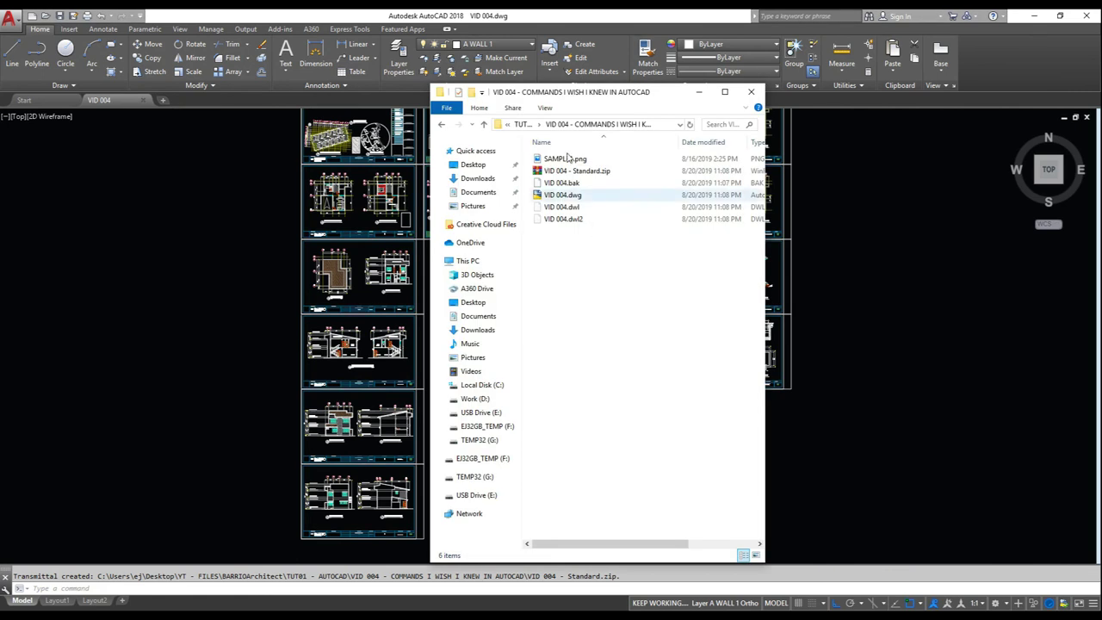
# Open VID 004 - Standard.zip in the project folder, examine its packaged files and close the archive.
pyautogui.click(586, 172)
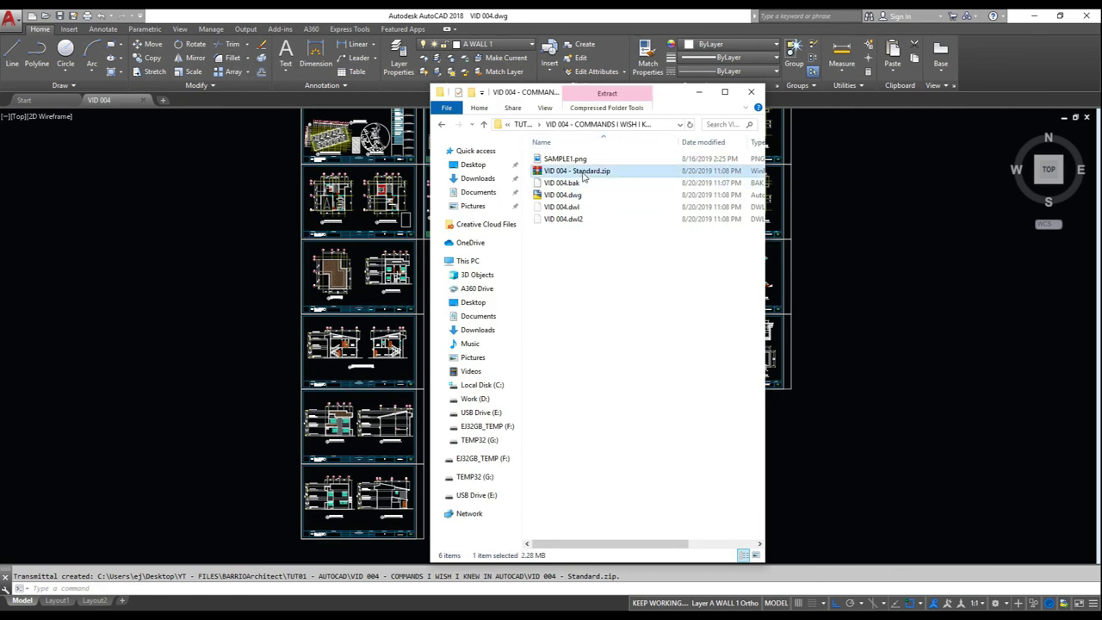
pyautogui.doubleClick(582, 172)
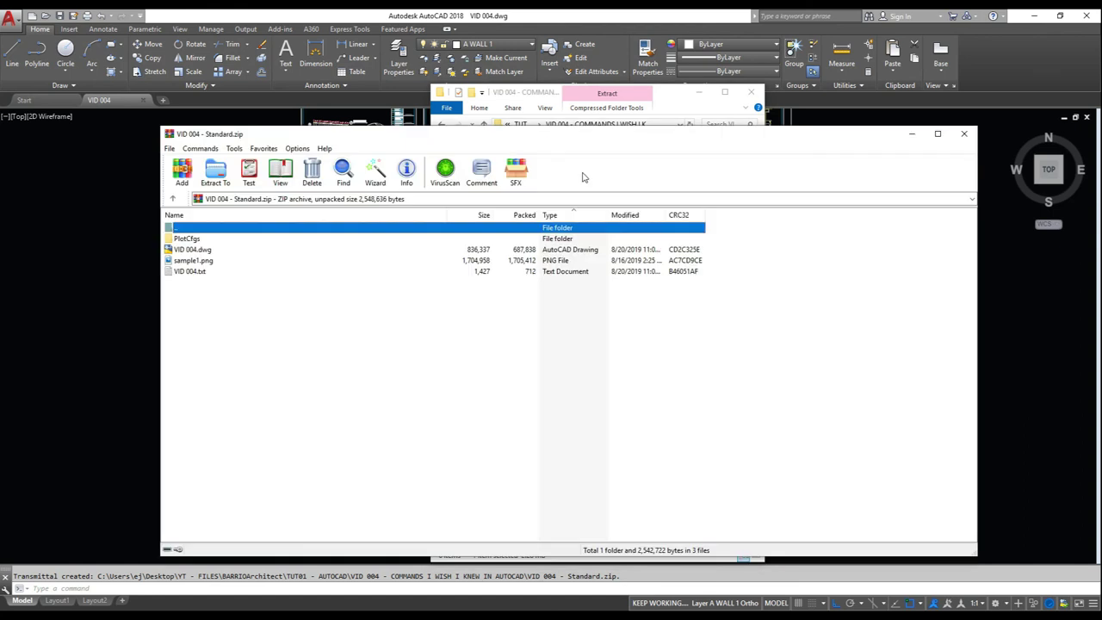
pyautogui.moveTo(320, 330); pyautogui.dragTo(169, 234)
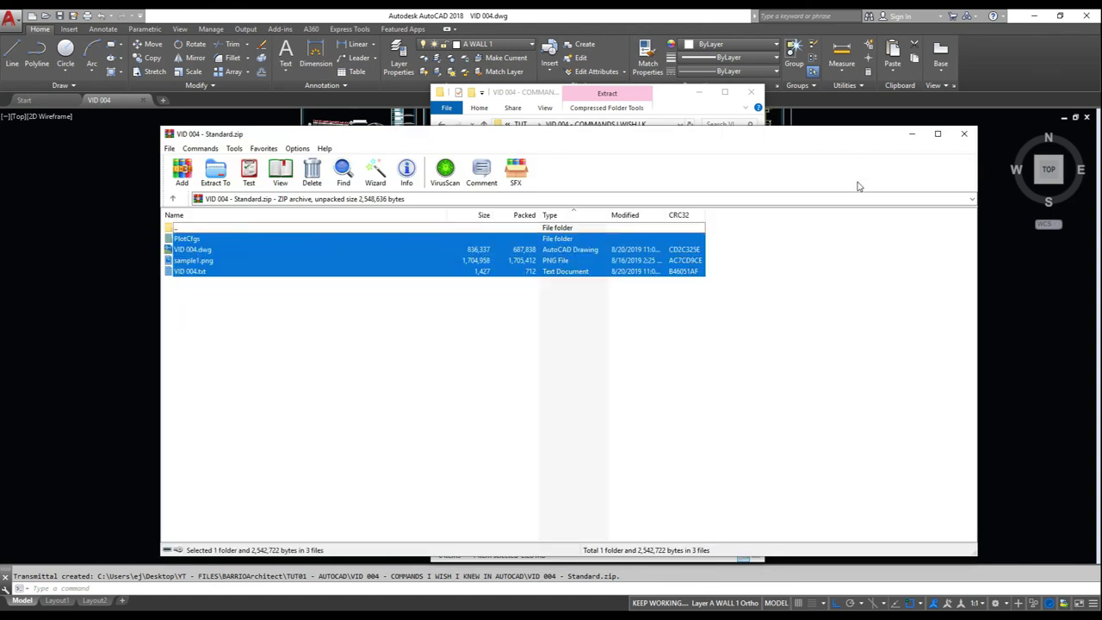
pyautogui.click(963, 136)
pyautogui.click(623, 390)
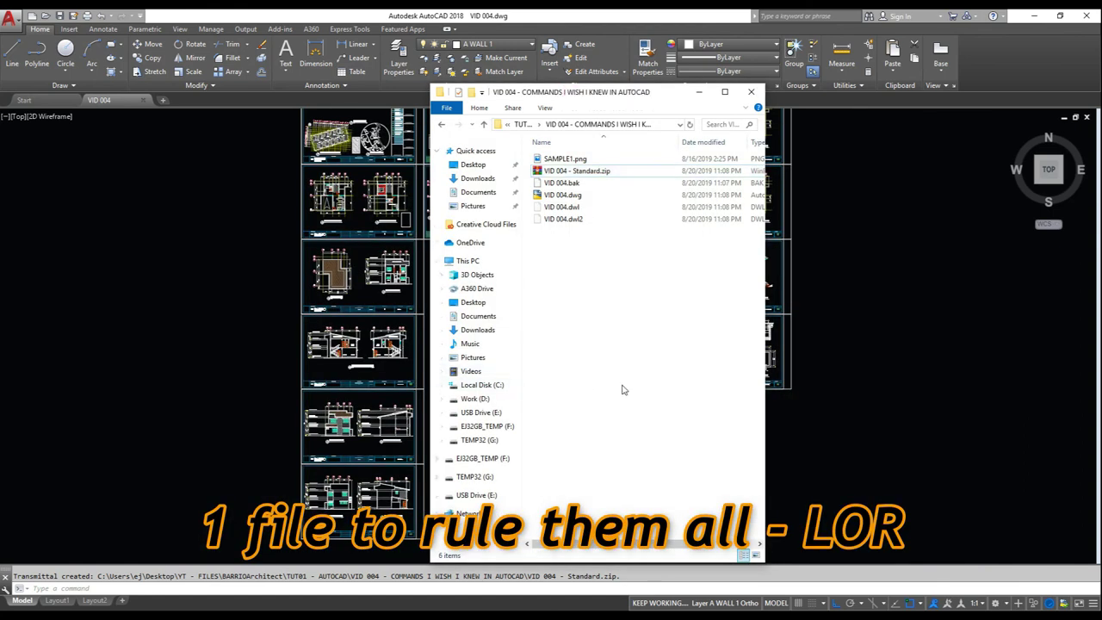
# Switch back to AutoCAD and zoom to the drawing's extents.
pyautogui.click(865, 376)
pyautogui.write('z')
pyautogui.press('Return')
pyautogui.write('e')
pyautogui.press('Return')
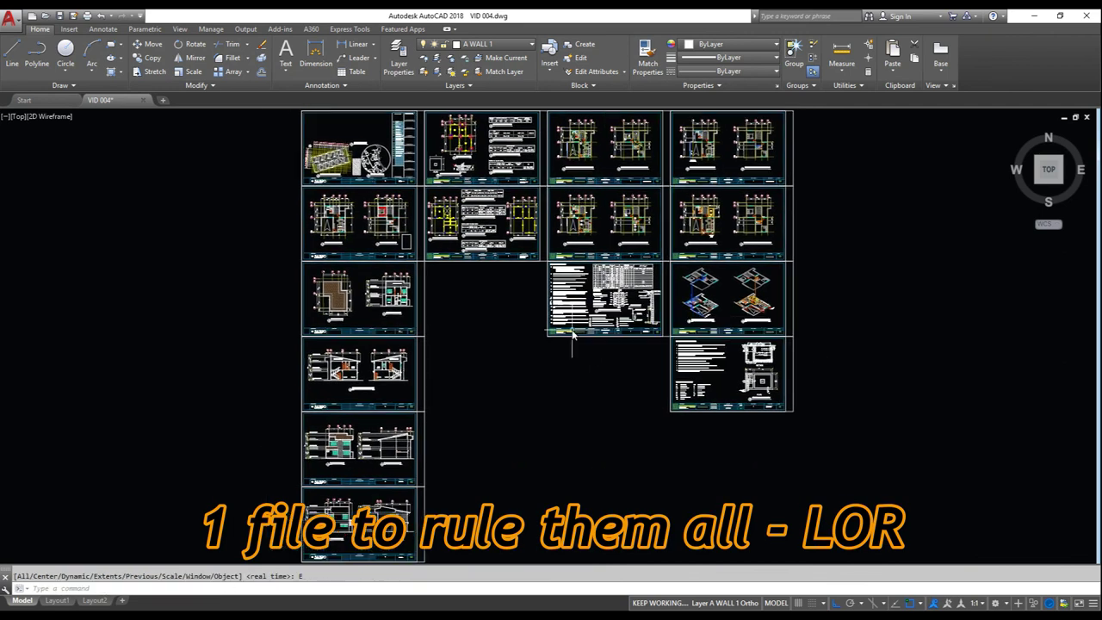